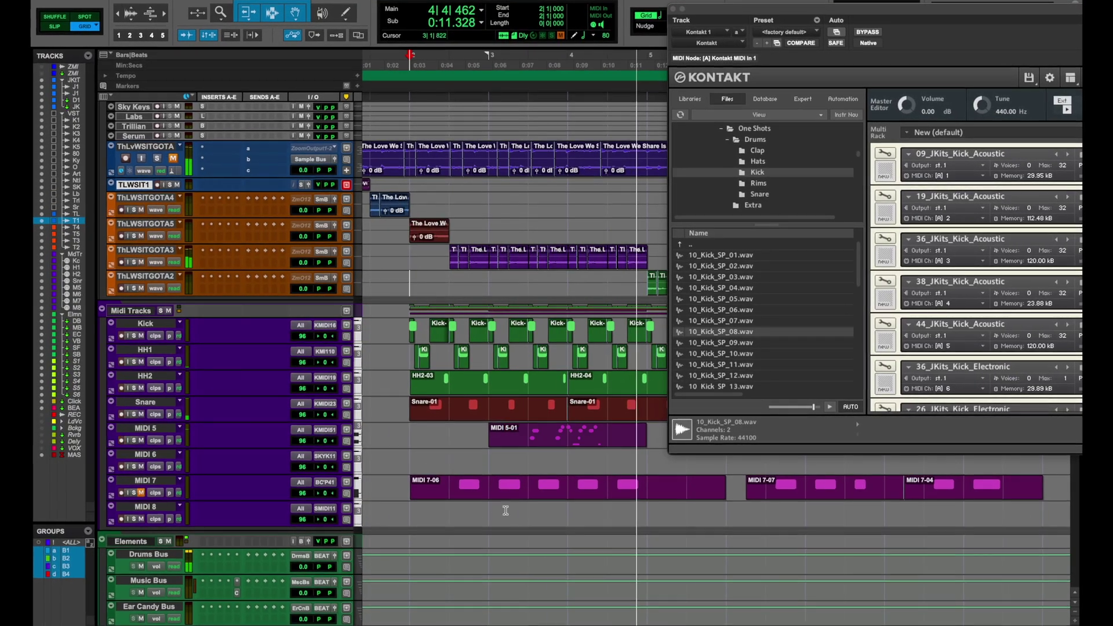
Play the finished song and pluck loop, then select the template's VSTs through MASTER tracks.
key(alt+0)
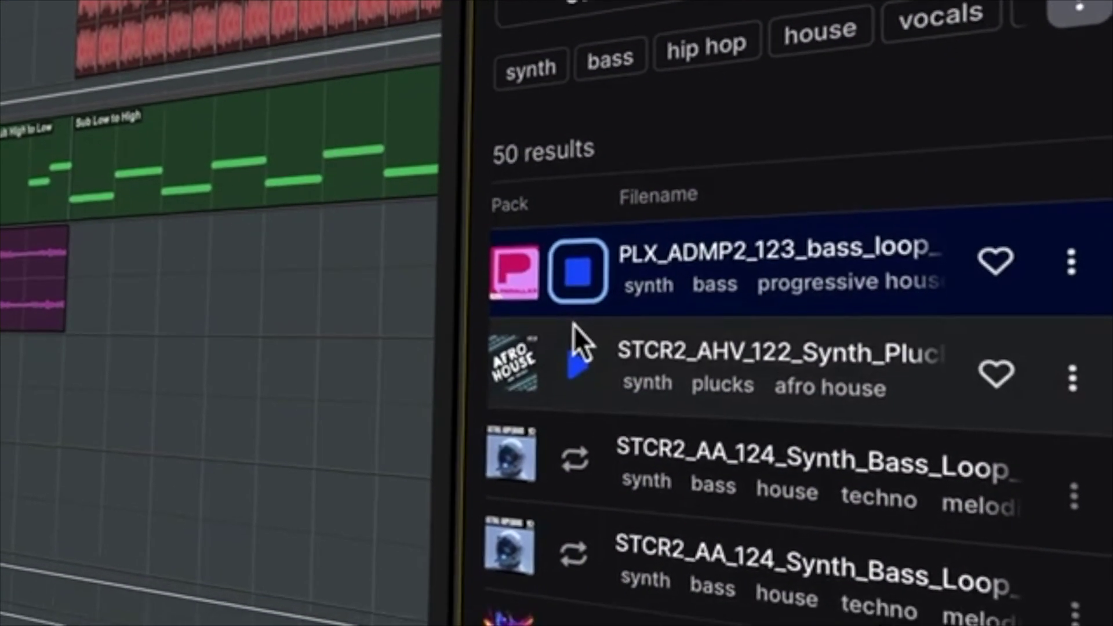
click(564, 316)
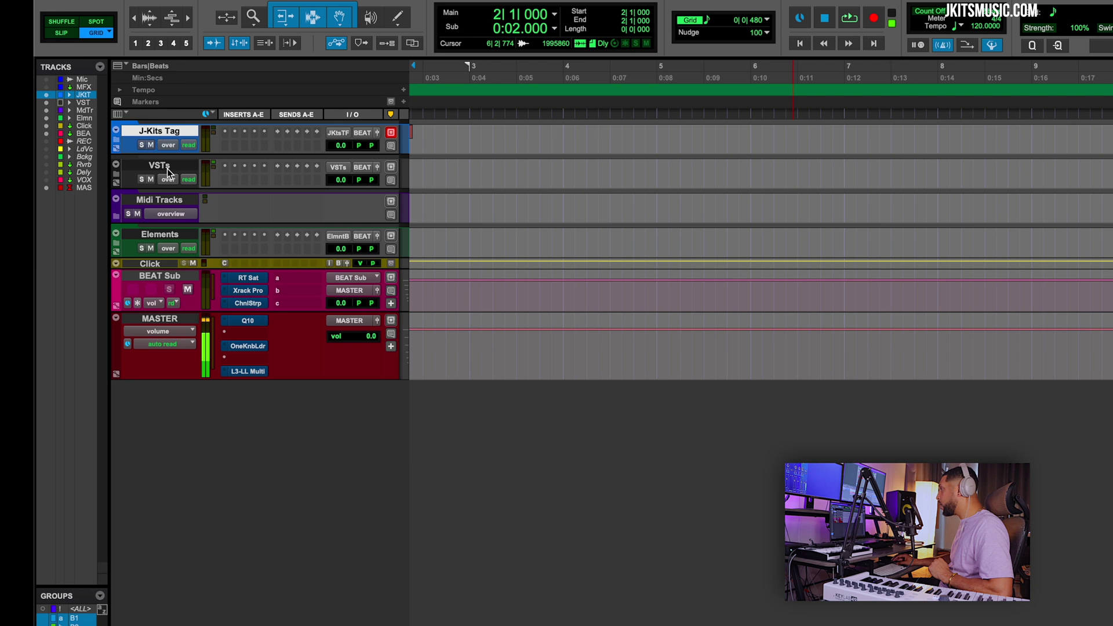
click(167, 169)
click(167, 203)
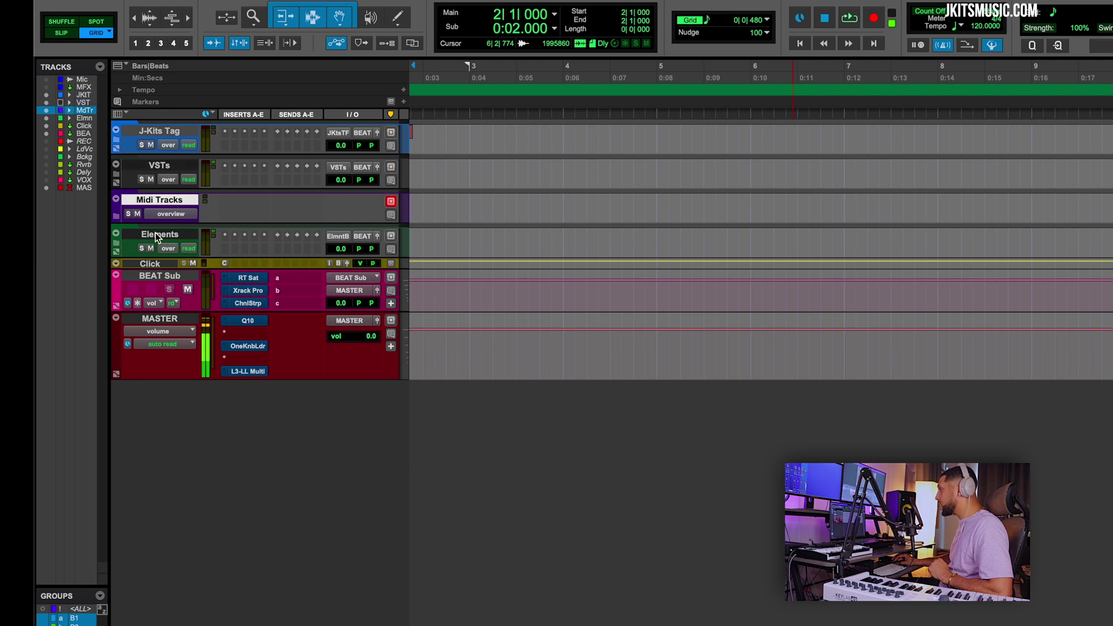
click(157, 235)
click(152, 264)
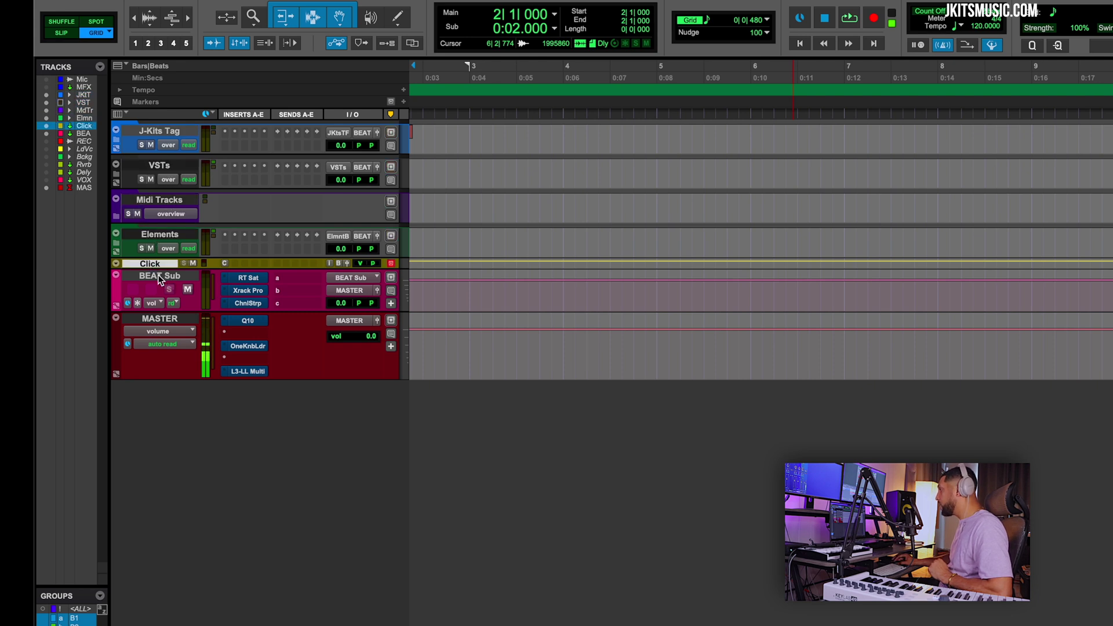
click(161, 280)
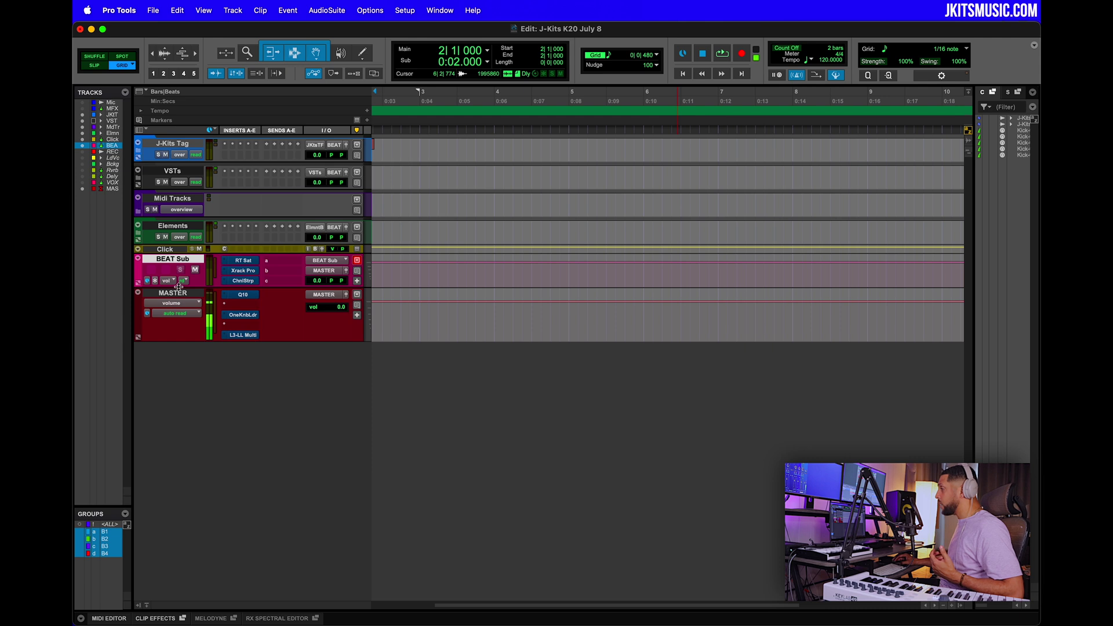
click(168, 295)
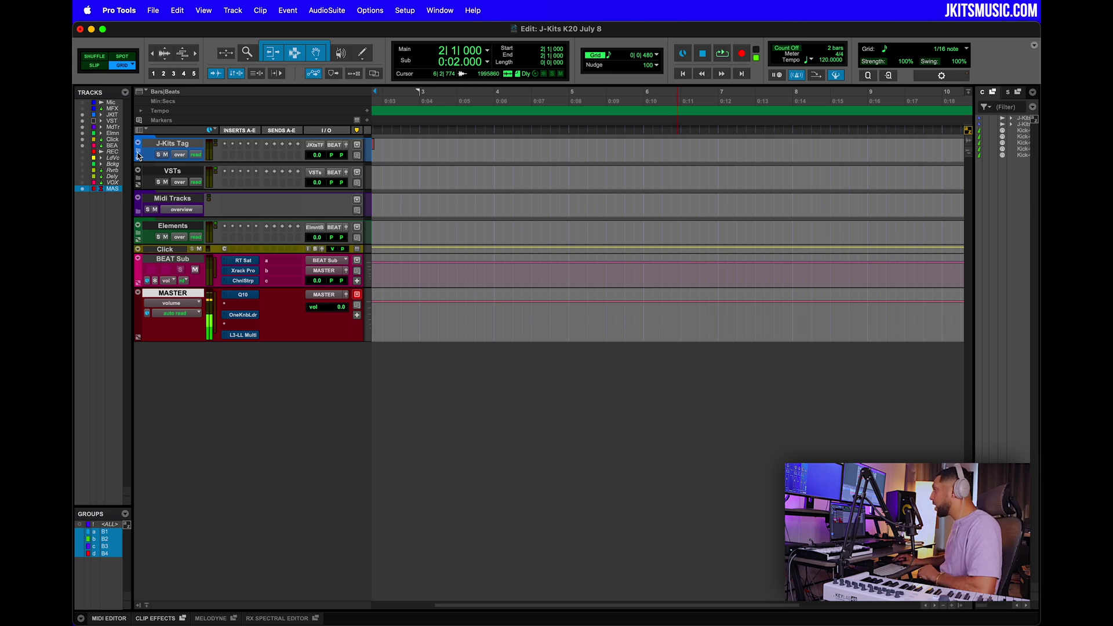
Expand the J-Kits Tag, VSTs, Midi Tracks and Elements folders.
click(140, 156)
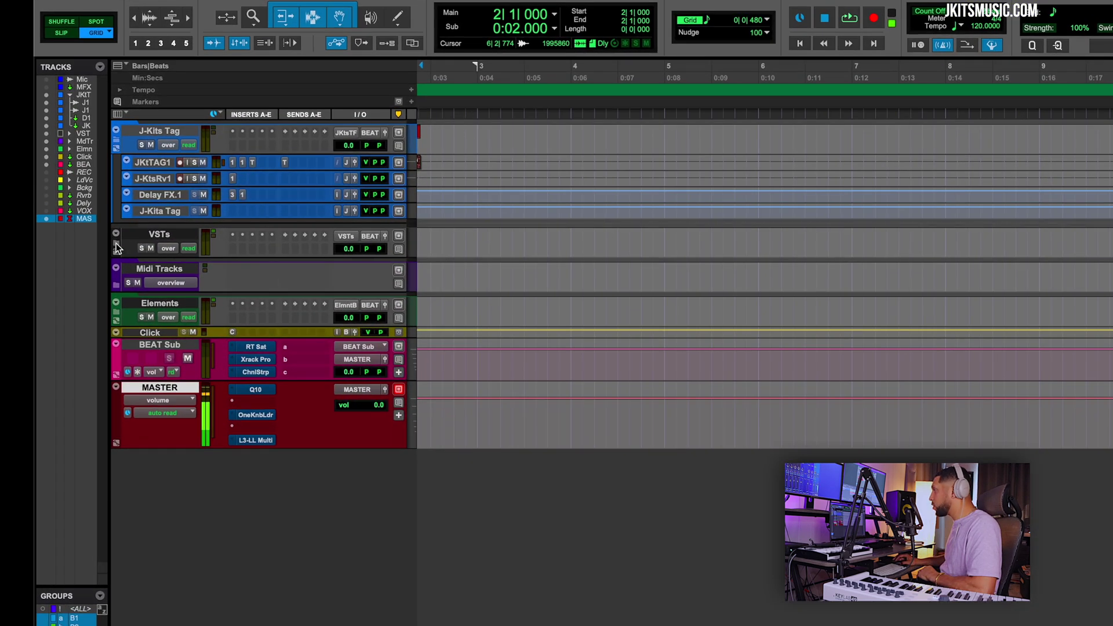
click(117, 246)
click(116, 498)
scroll(119, 510, down, 5)
click(118, 501)
scroll(164, 485, down, 5)
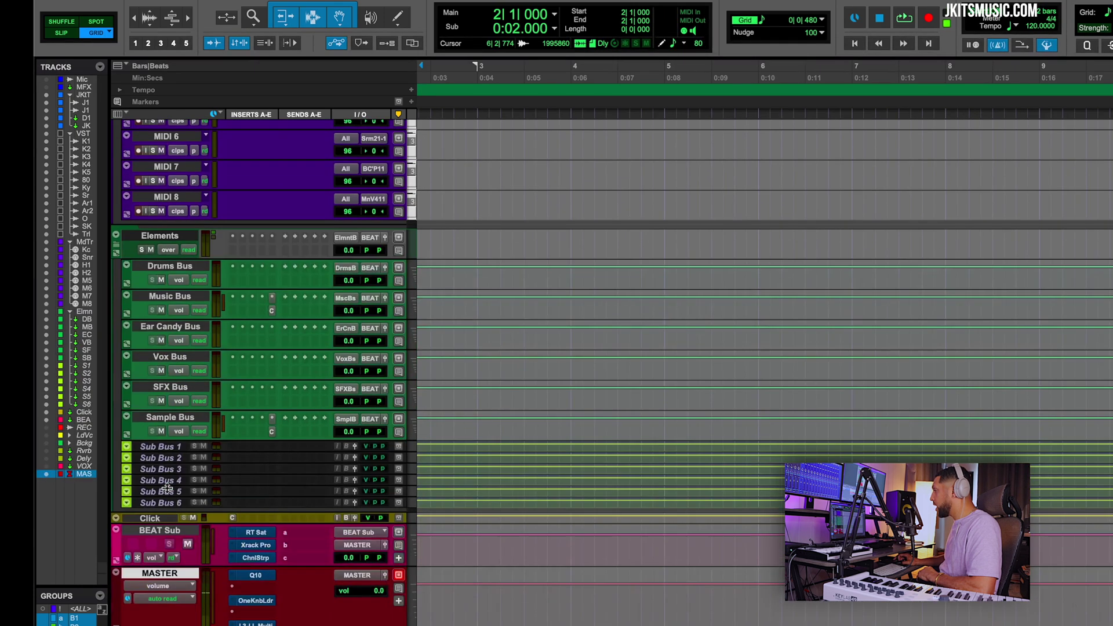
scroll(226, 545, up, 10)
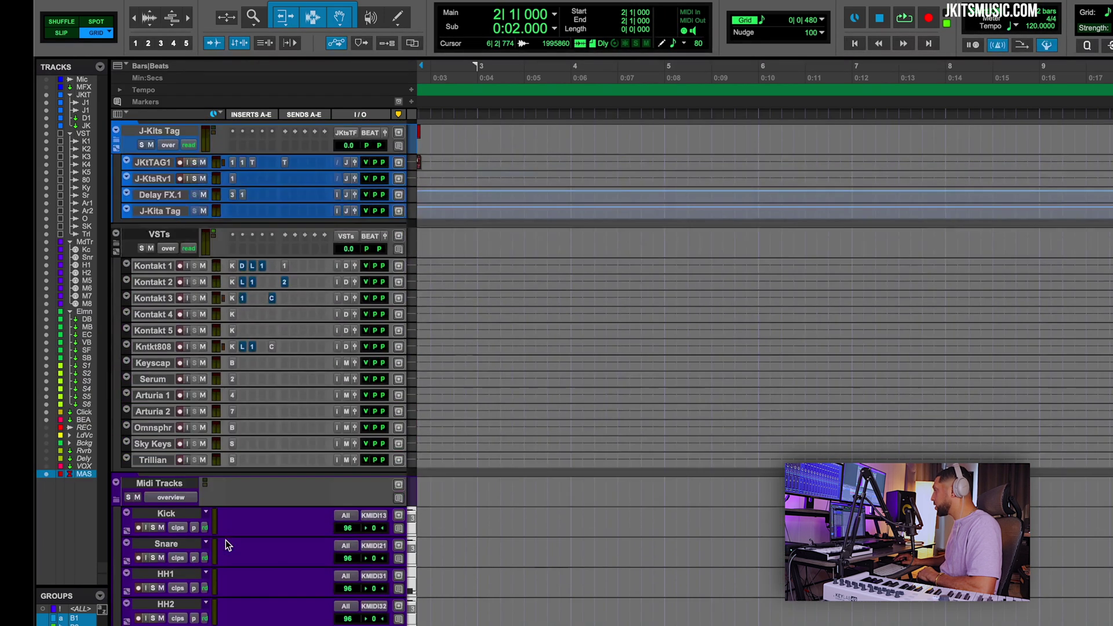
Play the J-Kits tag and move its clips later to 2|2|480.
click(160, 132)
scroll(507, 194, left, 3)
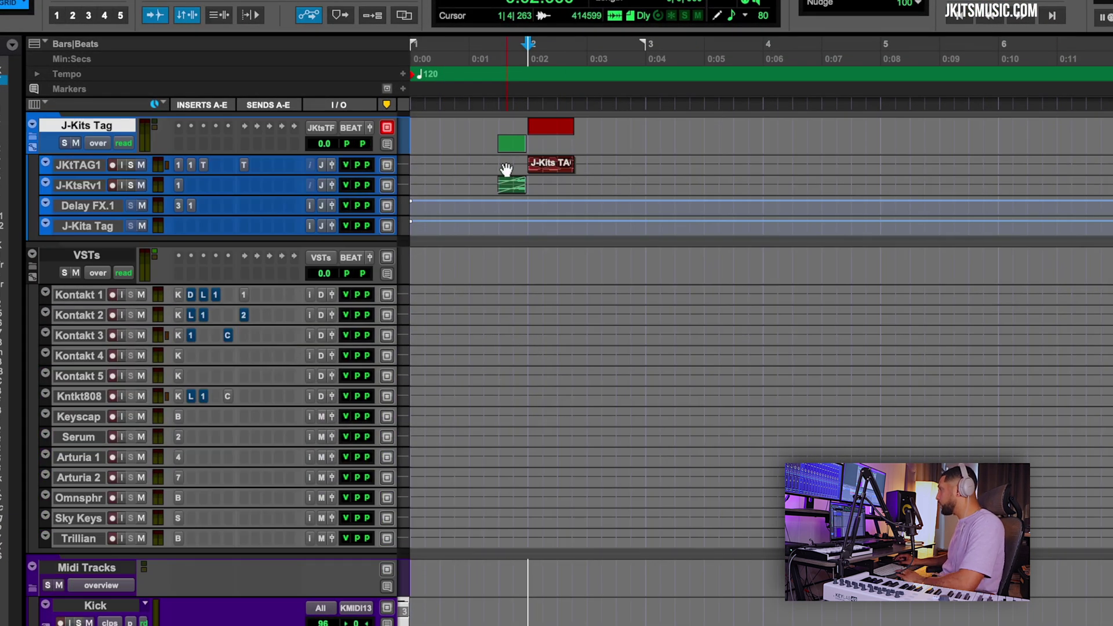
click(499, 166)
key(space)
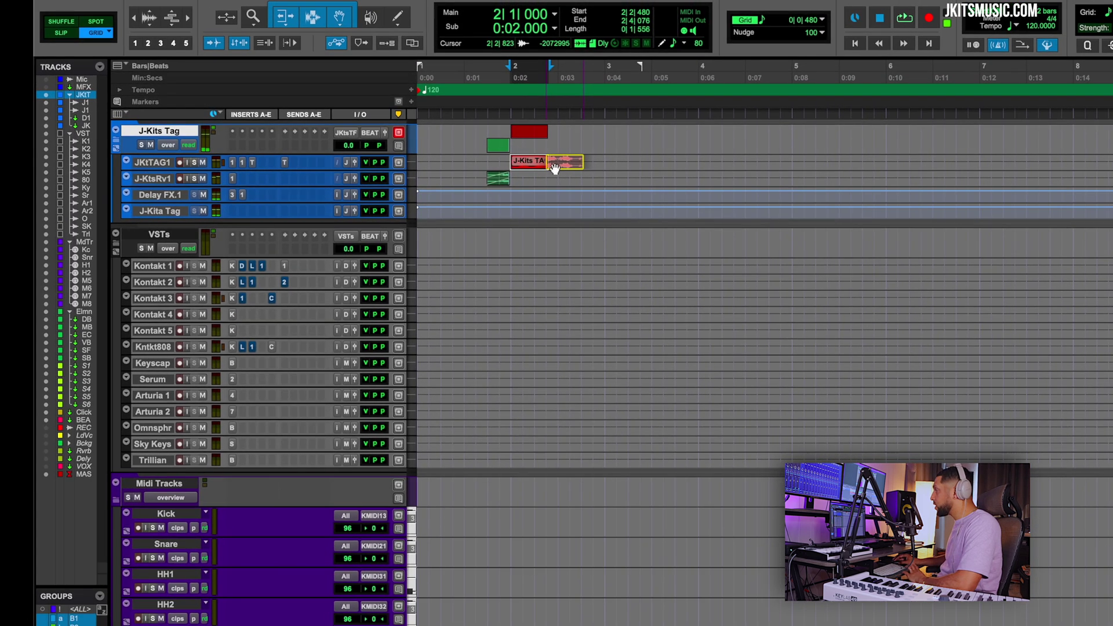
drag(578, 170, 526, 168)
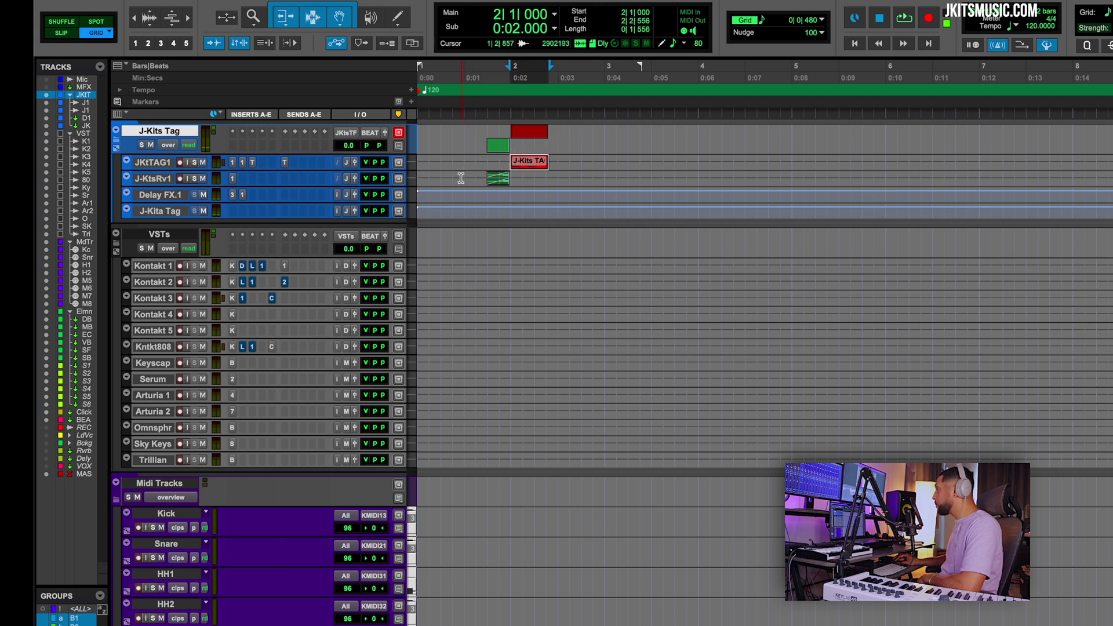
Check the JKtTAG1 reverb, then bring up Mod Delay III on Delay FX.1.
click(257, 167)
click(251, 168)
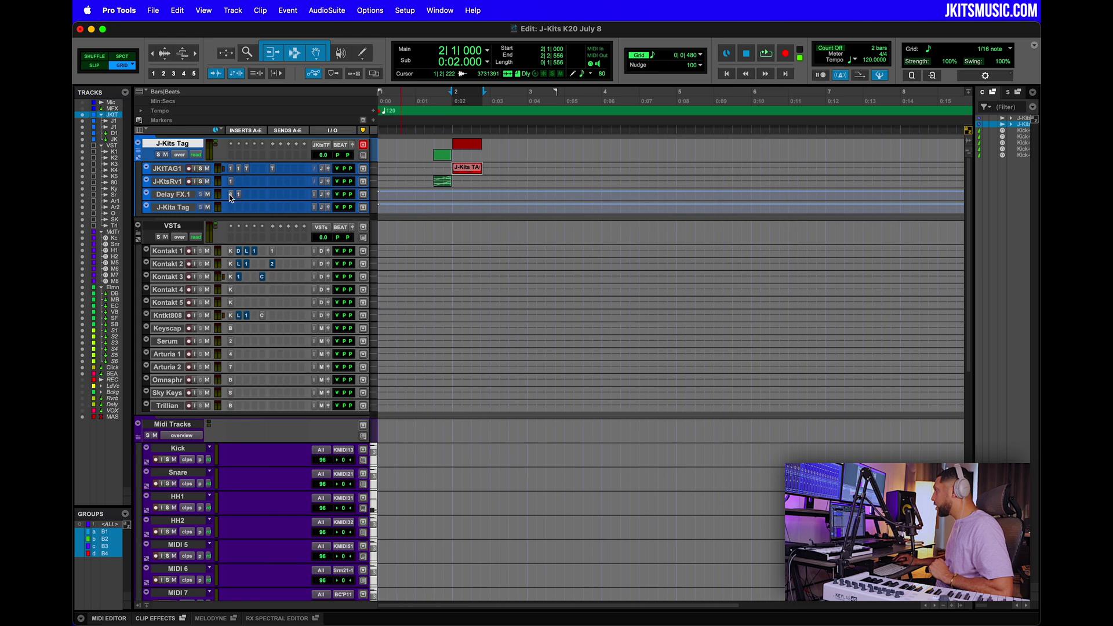
click(231, 195)
drag(545, 131, 516, 147)
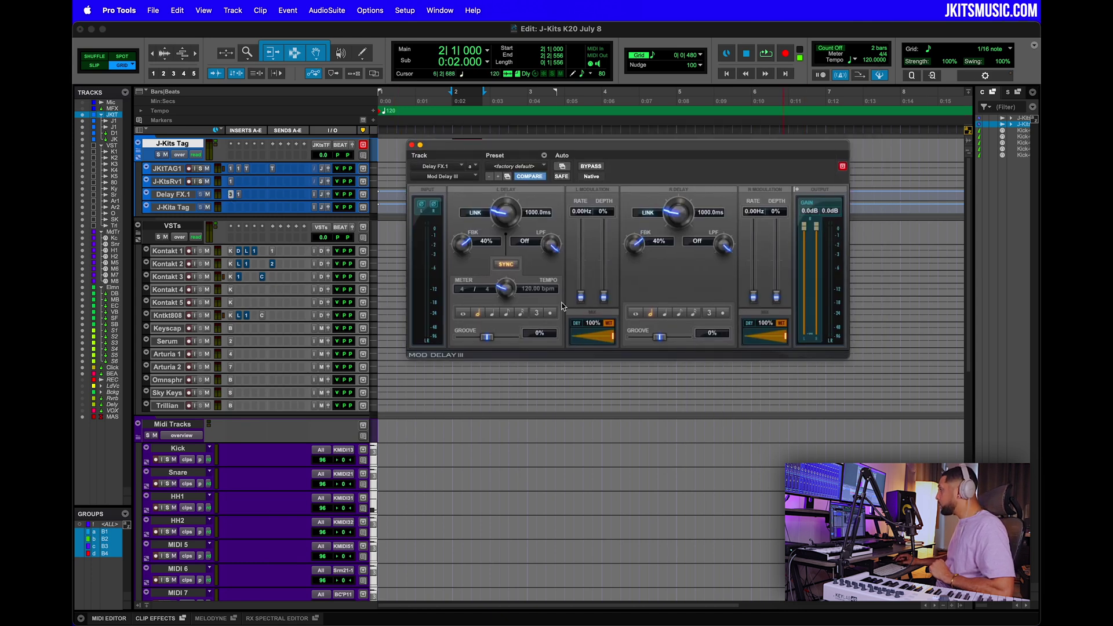
Audition the tag with the left delay at a quarter note, then restore it to a half note.
click(499, 357)
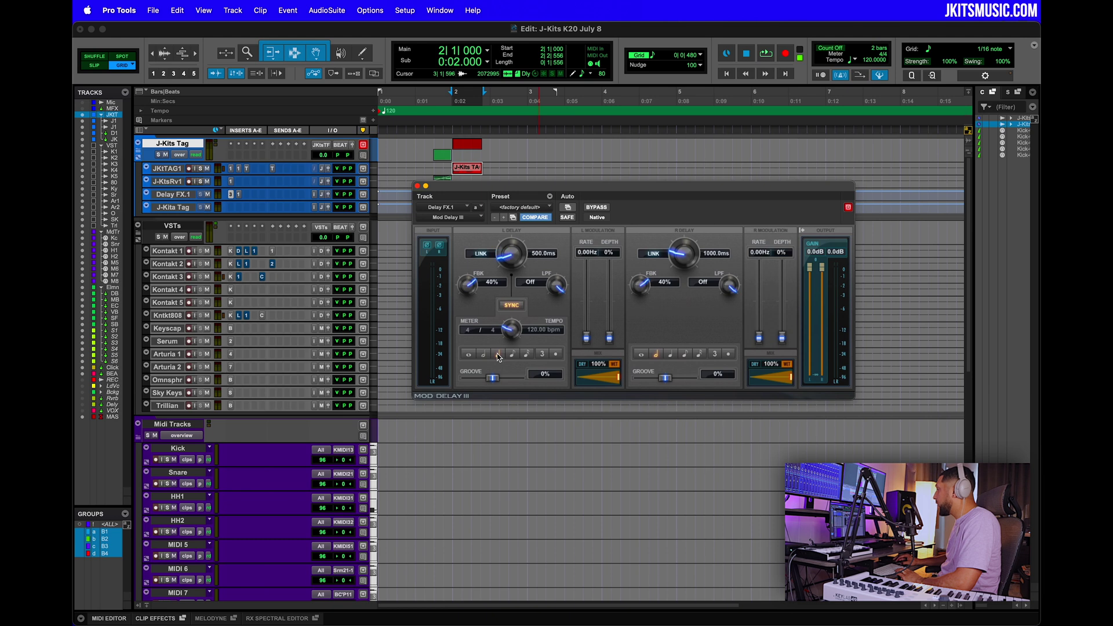
click(440, 167)
key(space)
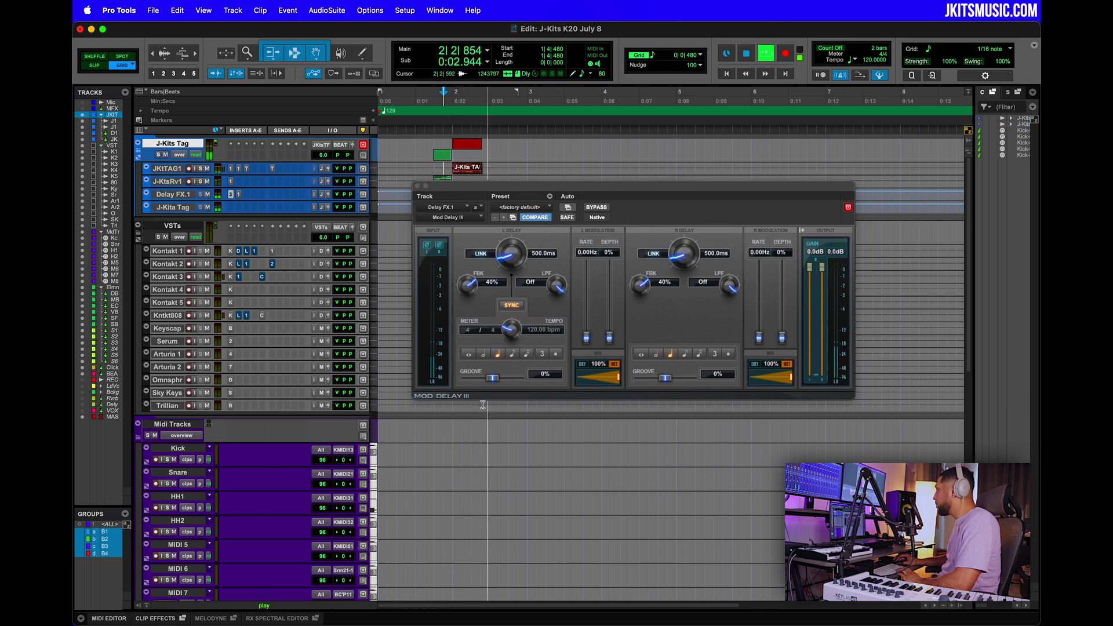
click(485, 358)
key(space)
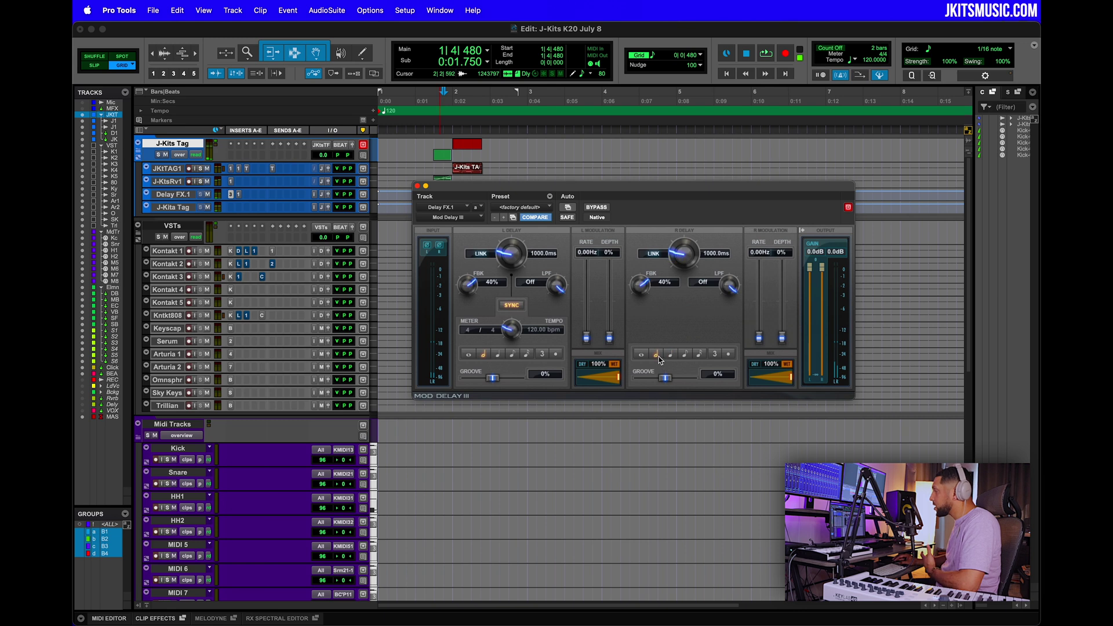
Select the VSTs folder and the instrument tracks from Kontakt 1 down to Trilian.
click(164, 174)
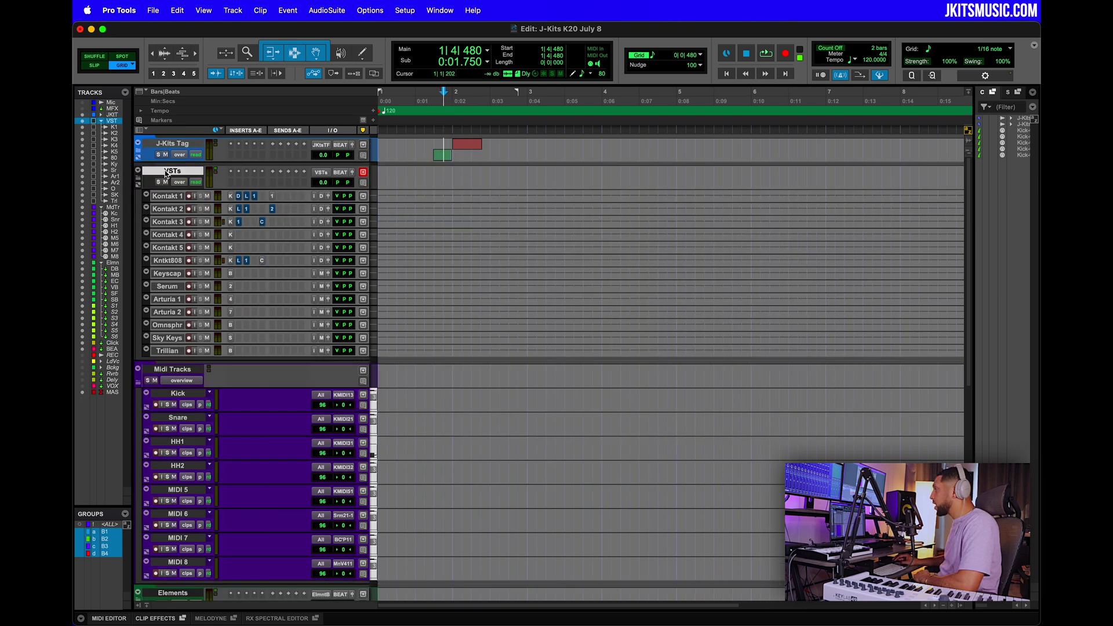
click(153, 197)
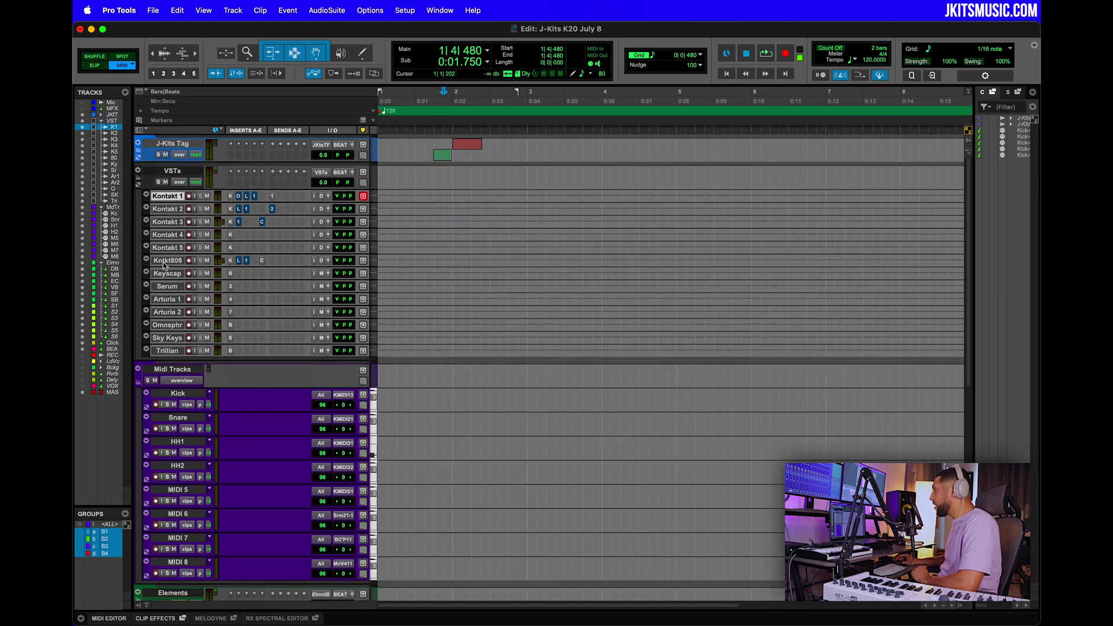
shift+click(167, 351)
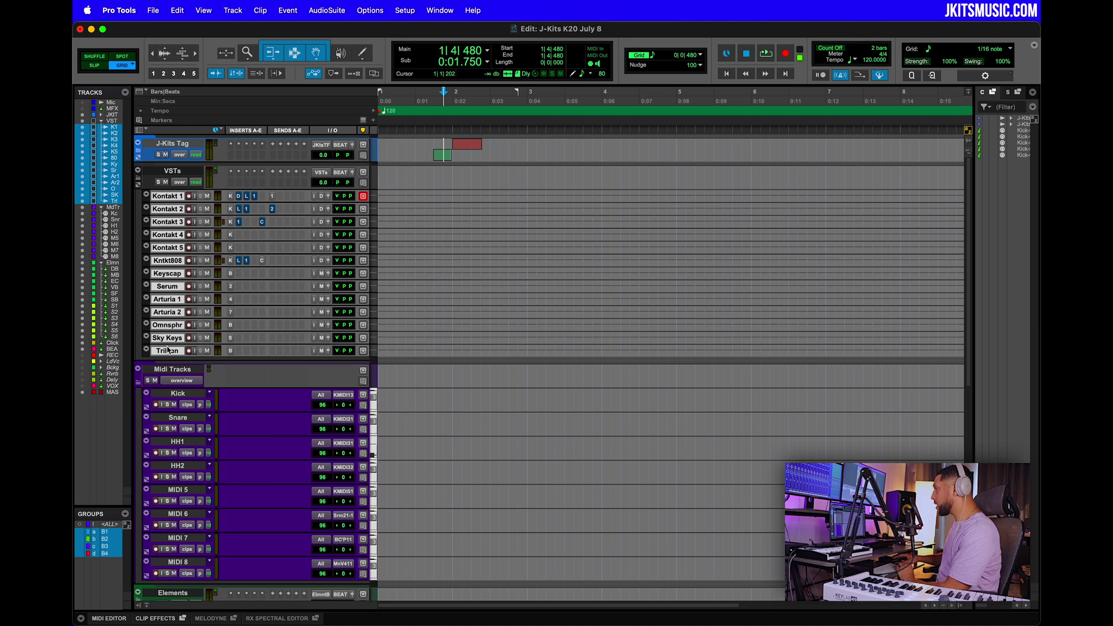
Select the Midi Tracks folder and check the Kick track's MIDI output, leaving it unchanged.
click(172, 369)
scroll(261, 324, down, 3)
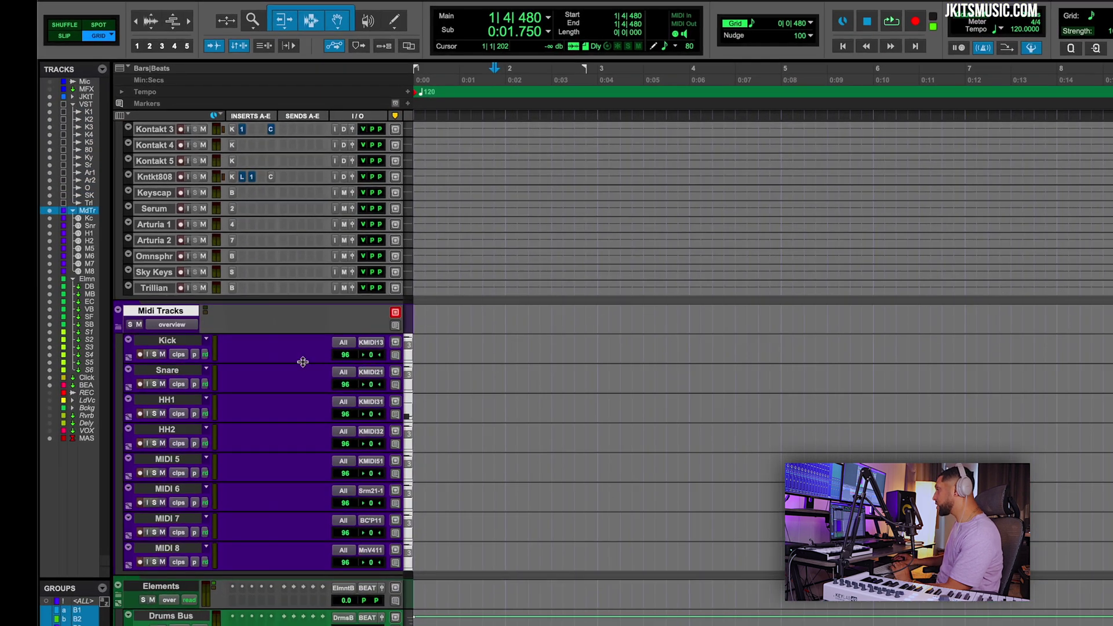
click(371, 344)
click(344, 350)
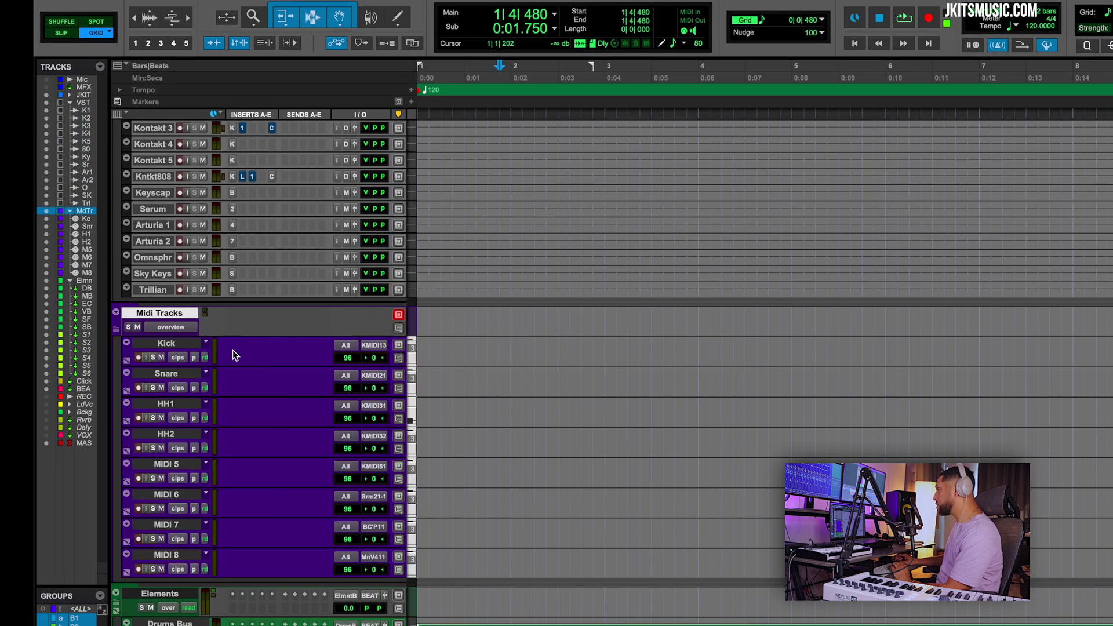
scroll(232, 348, up, 2)
scroll(229, 359, up, 3)
scroll(248, 450, down, 10)
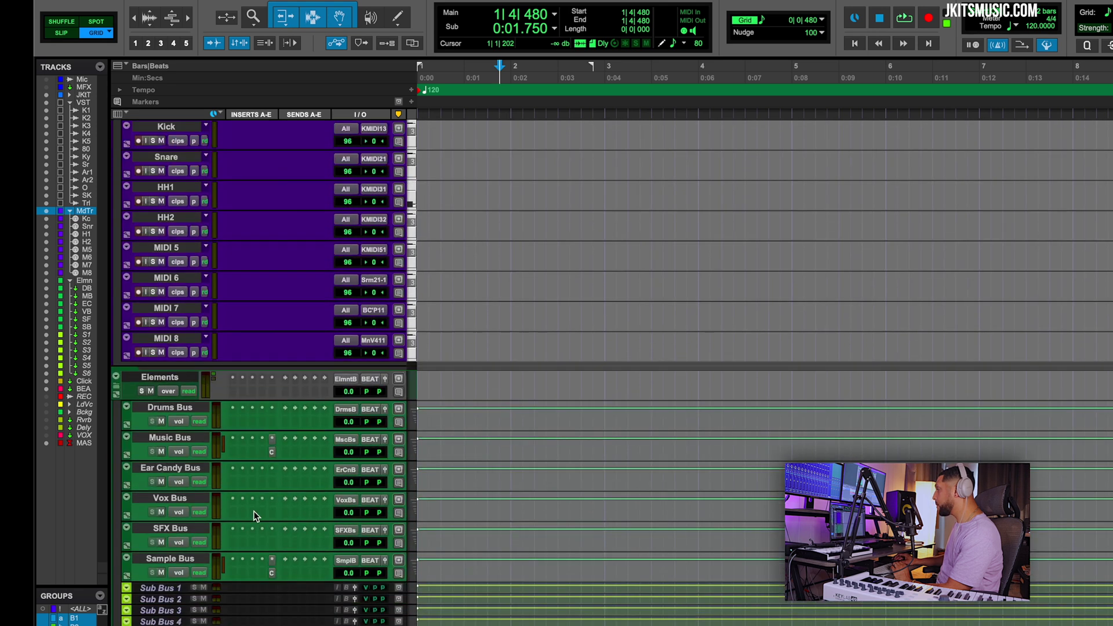
scroll(217, 500, down, 1)
Select the Elements folder and its Drums, Music, Ear Candy, Vox, SFX and Sample buses.
click(171, 350)
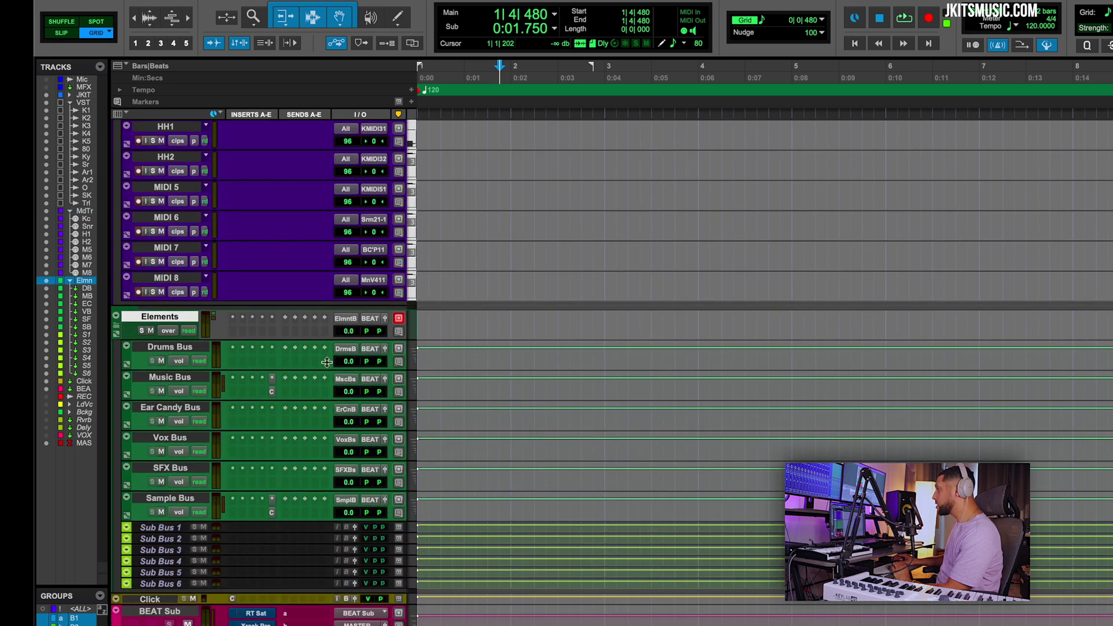
click(170, 378)
click(173, 407)
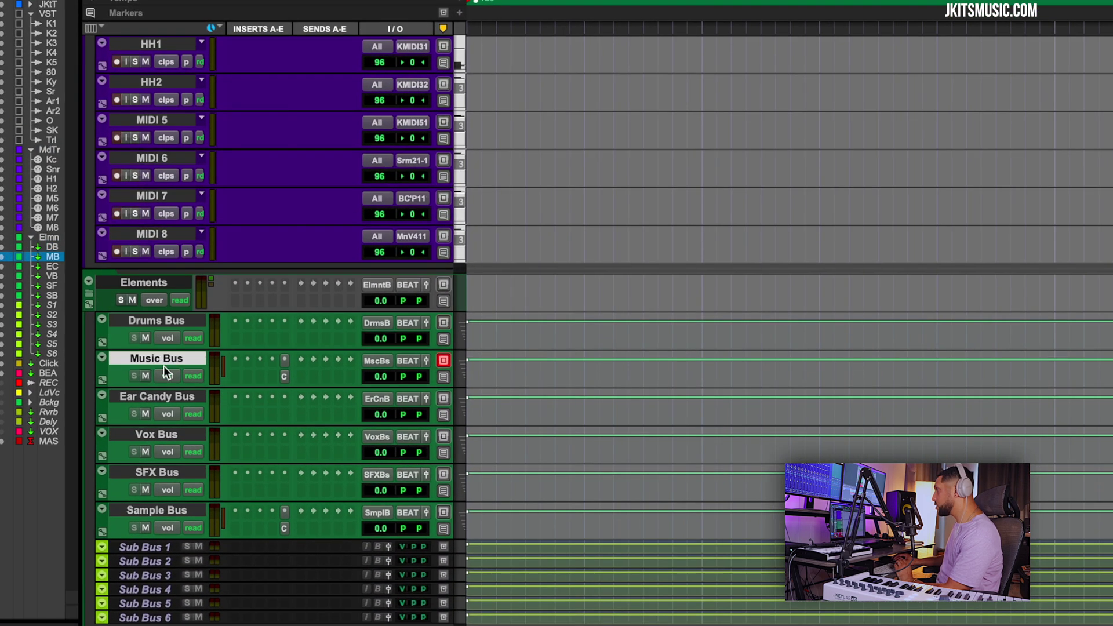
click(165, 403)
click(166, 435)
click(174, 475)
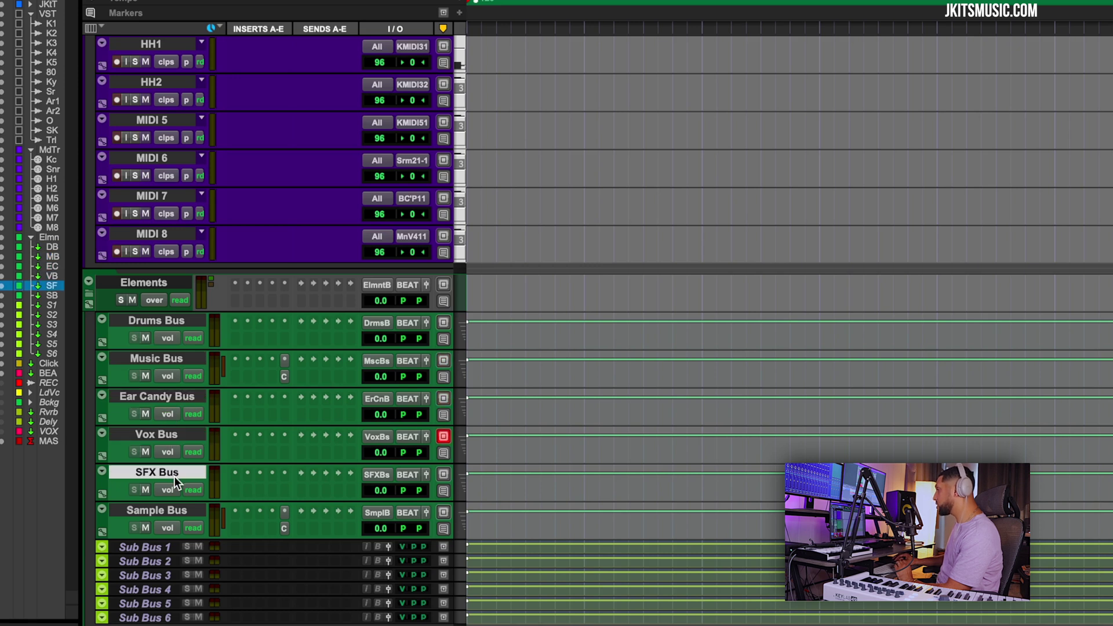
click(165, 511)
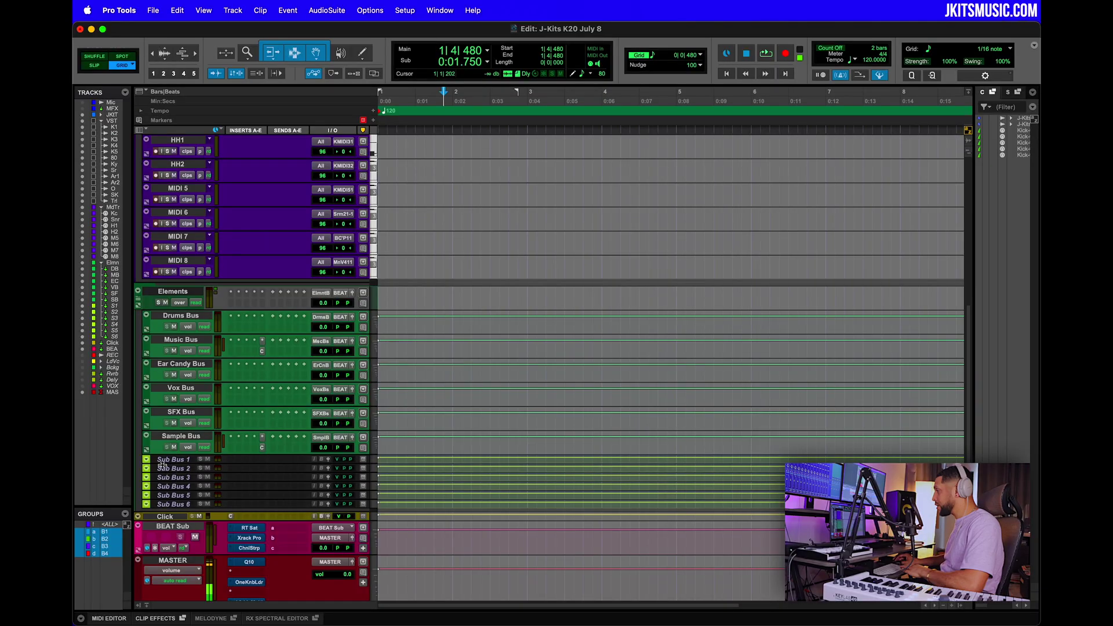
click(171, 460)
shift+click(176, 504)
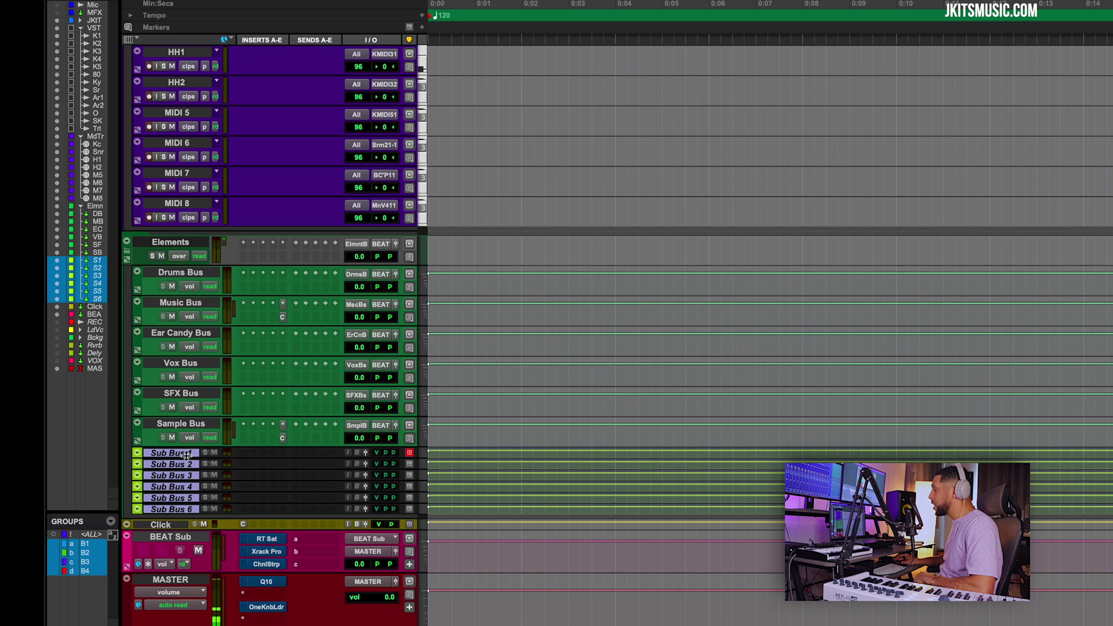
click(180, 424)
scroll(186, 516, down, 3)
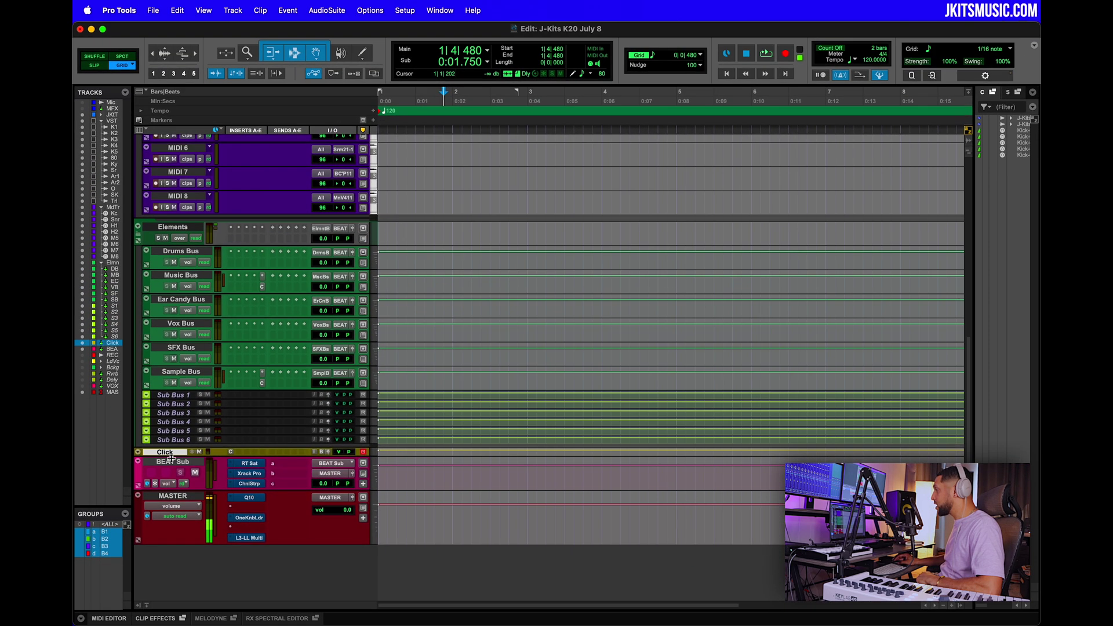
click(172, 460)
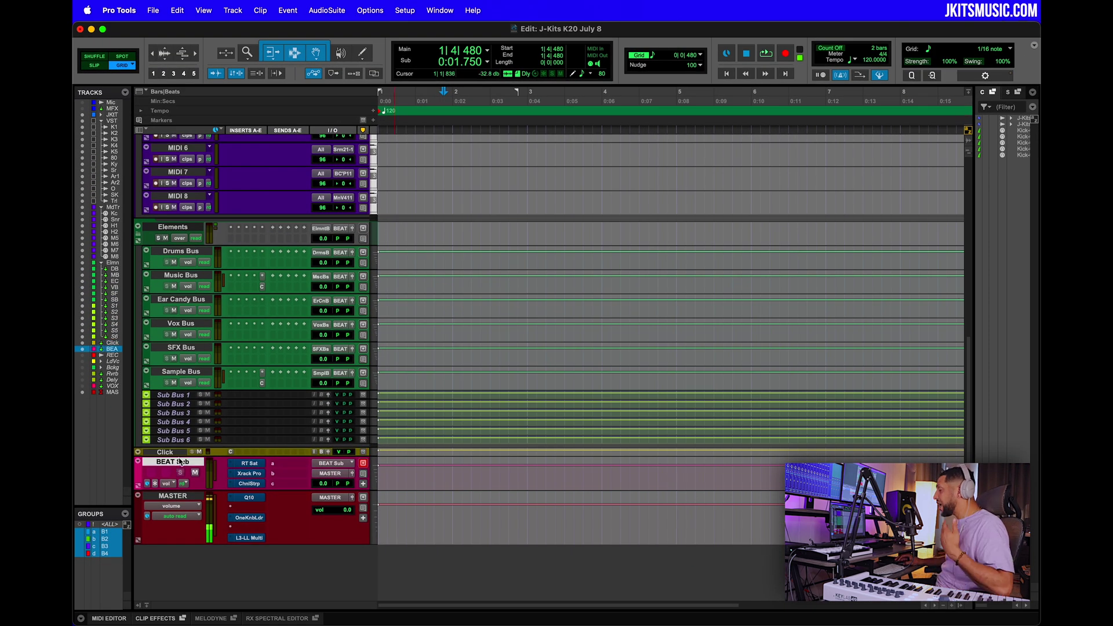
click(197, 372)
shift+click(193, 256)
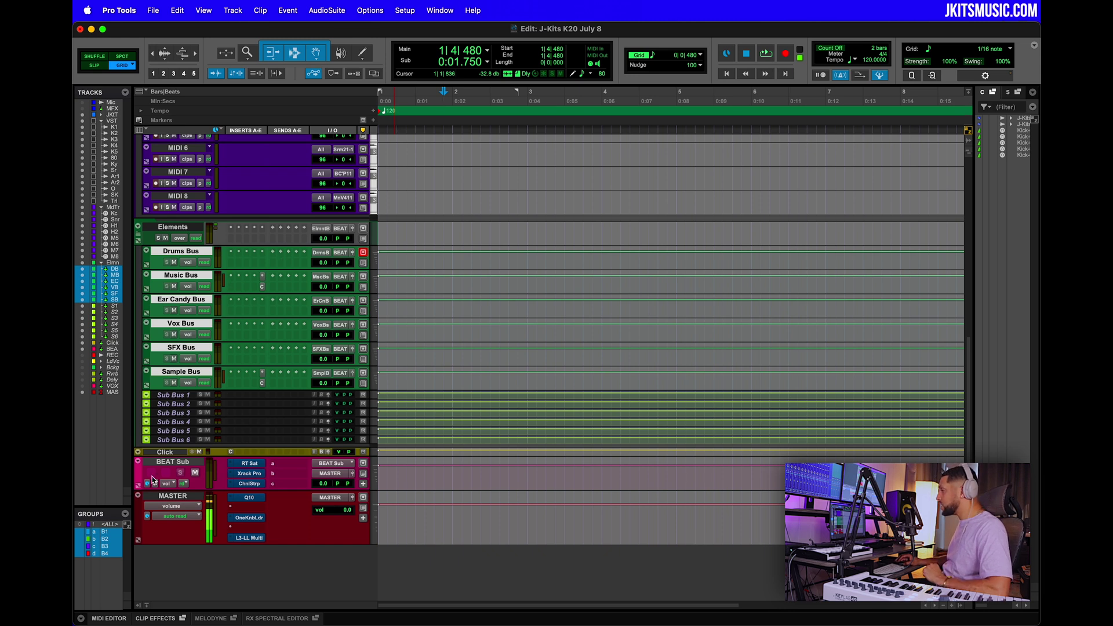
click(195, 474)
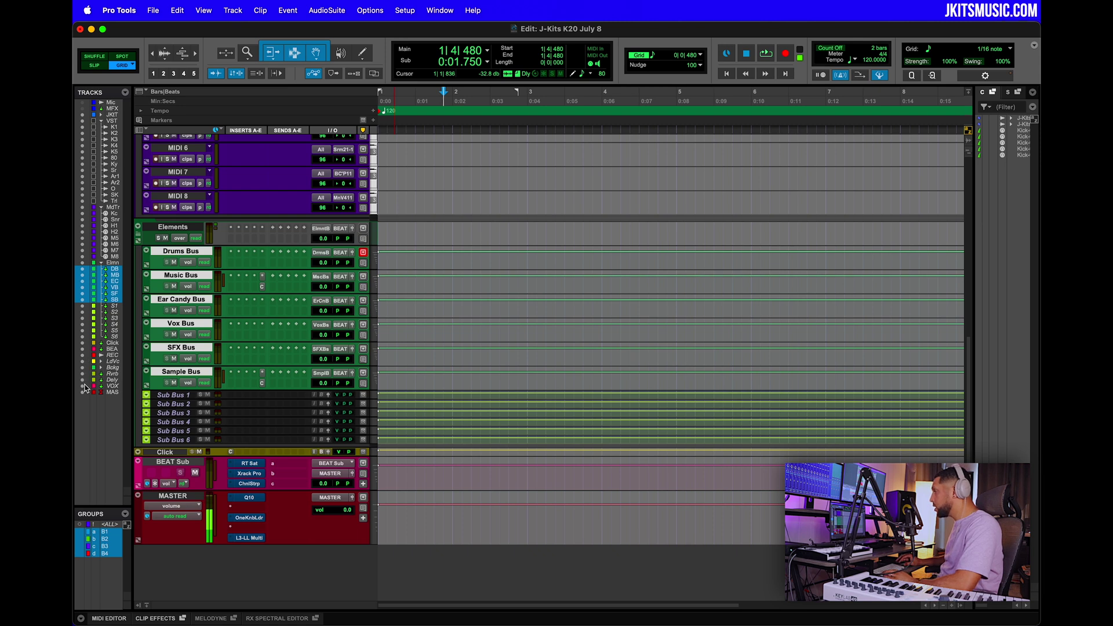
Show the hidden vocal tracks RECORD through VOX Sub and make them active.
click(83, 387)
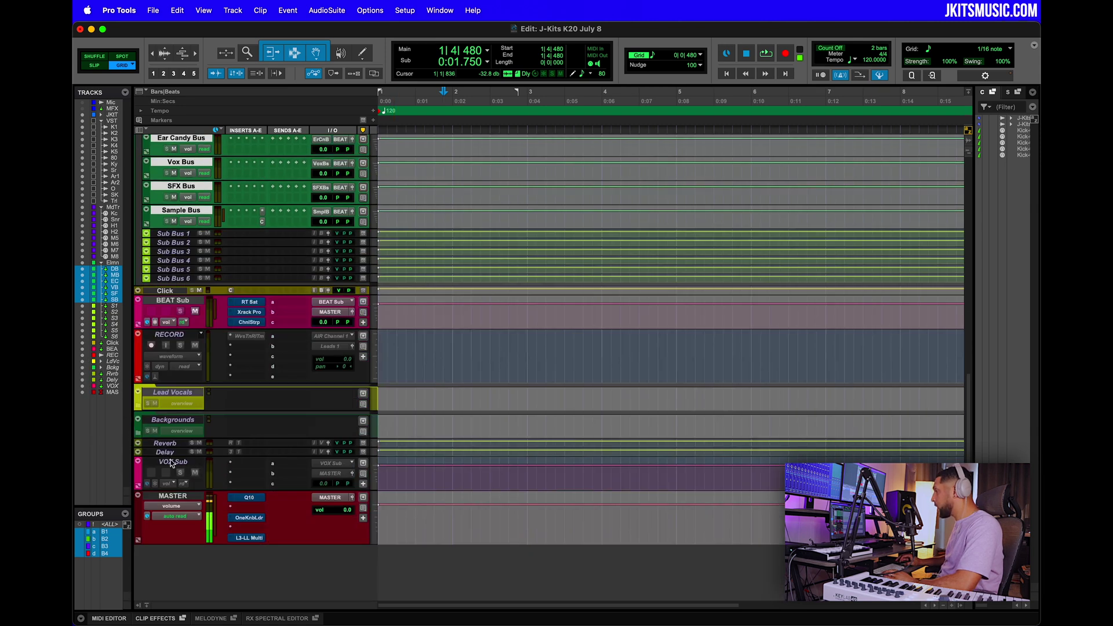
click(171, 464)
shift+click(170, 335)
right_click(174, 336)
click(190, 363)
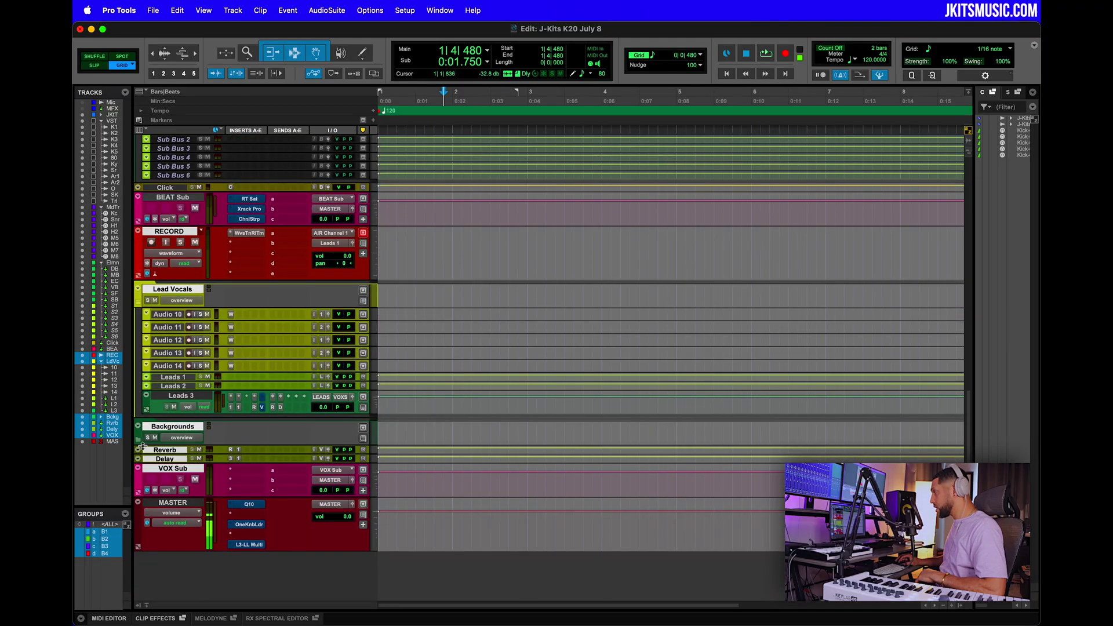
Expand the Backgrounds folder and mute the VOX Sub track.
click(138, 427)
scroll(190, 279, down, 2)
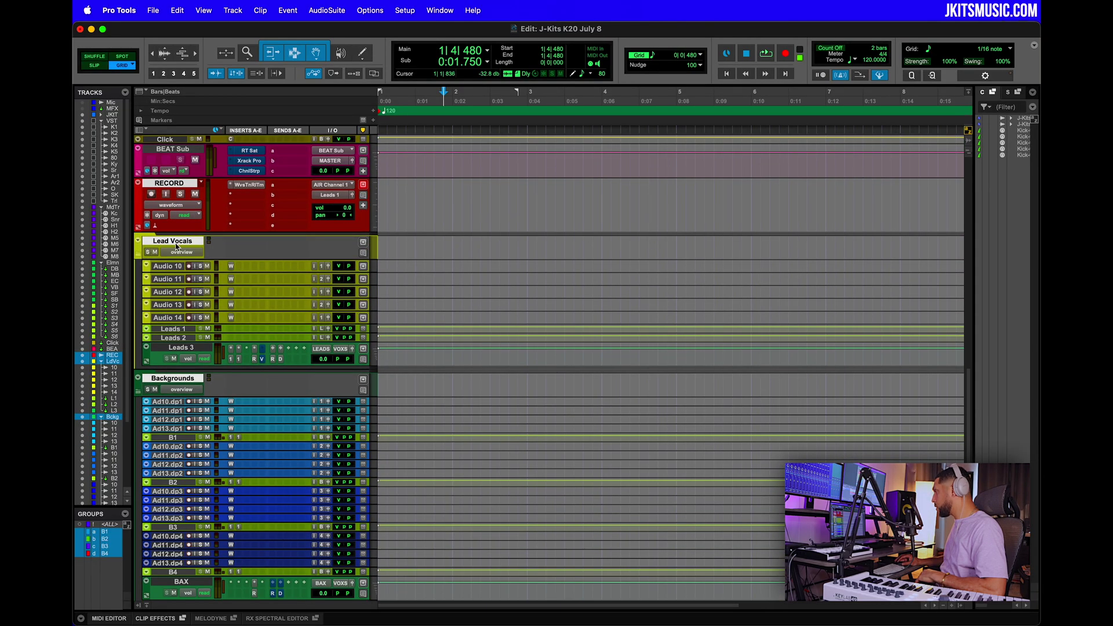
scroll(182, 547, down, 5)
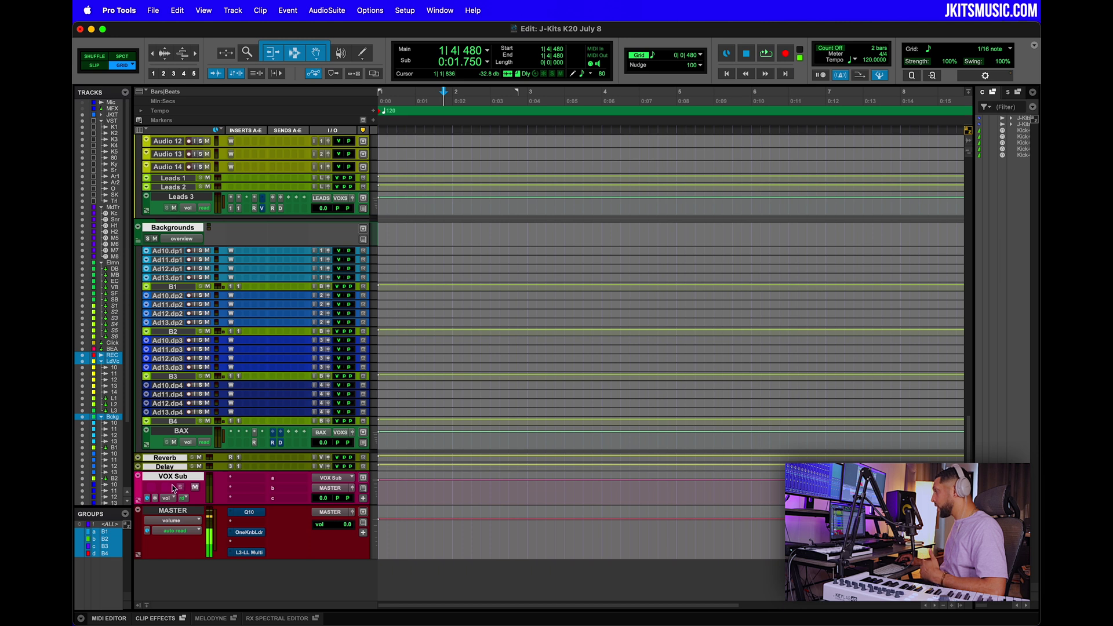
click(172, 510)
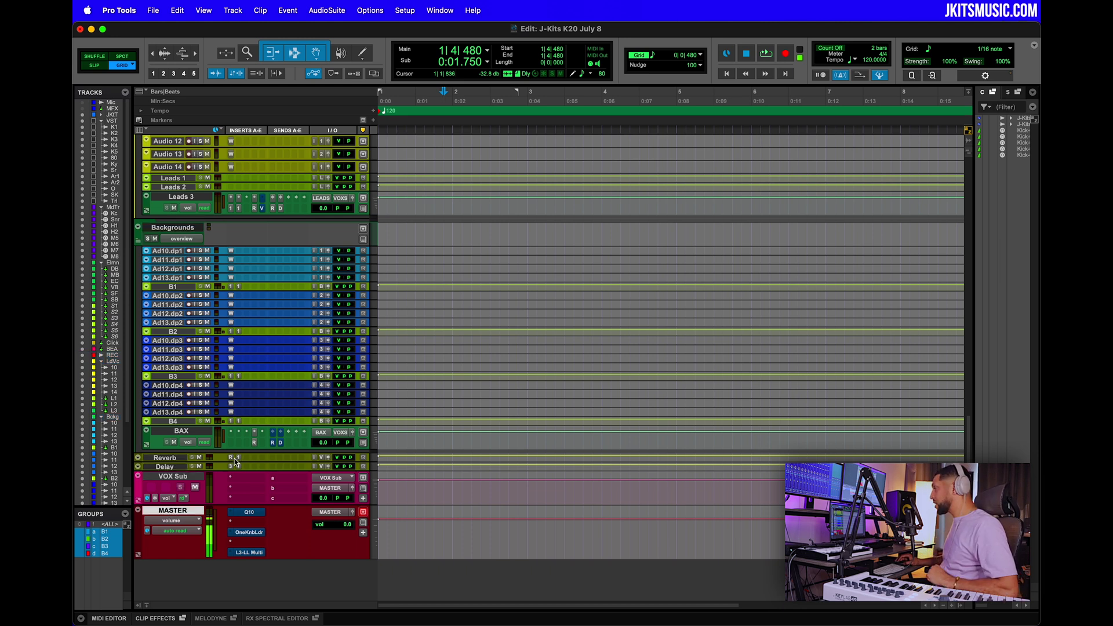
click(168, 477)
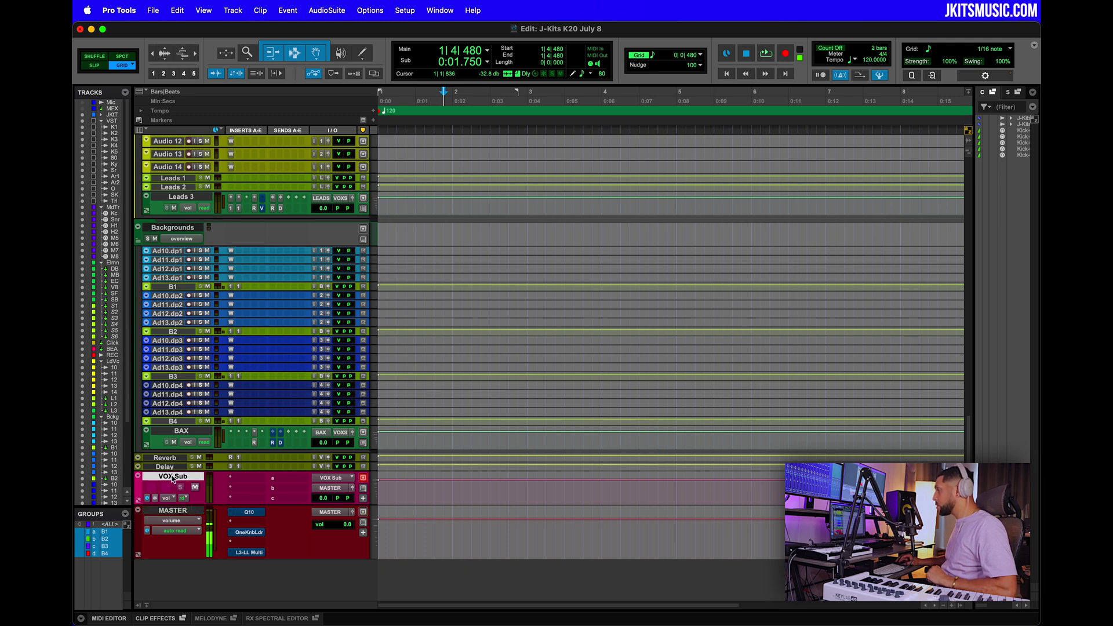
click(195, 488)
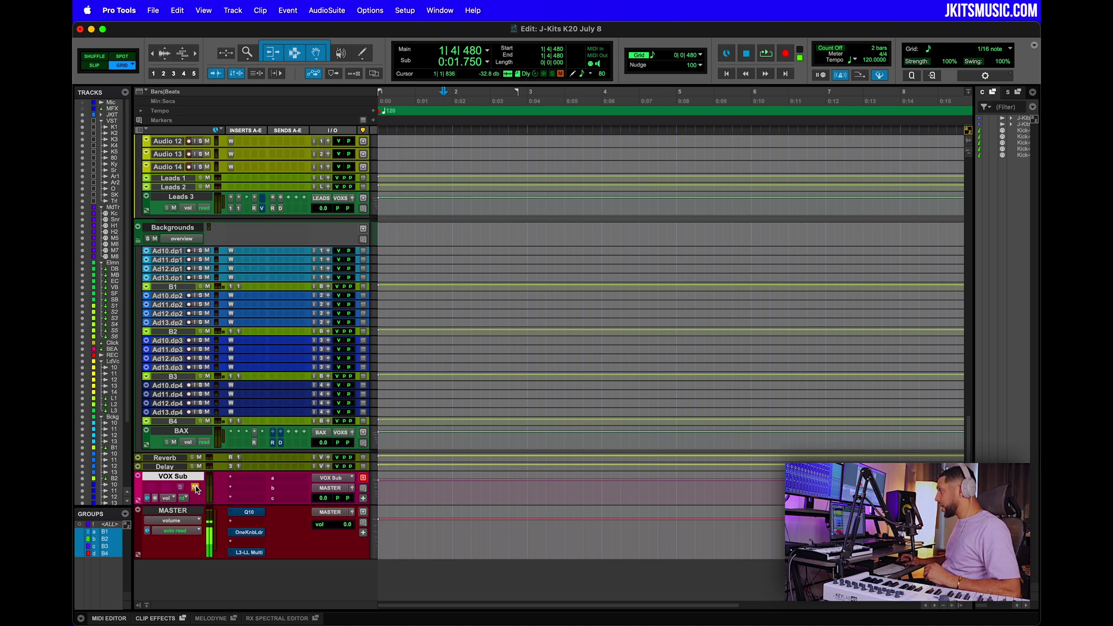
scroll(196, 486, up, 8)
scroll(196, 486, down, 9)
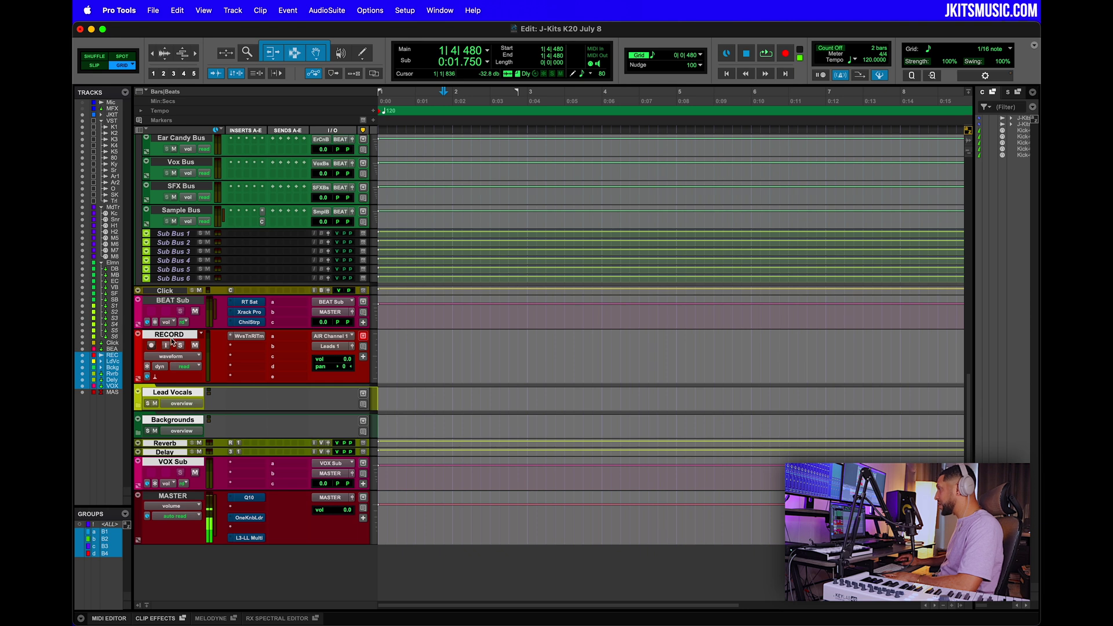
Hide the selected vocal tracks and make them inactive.
right_click(171, 336)
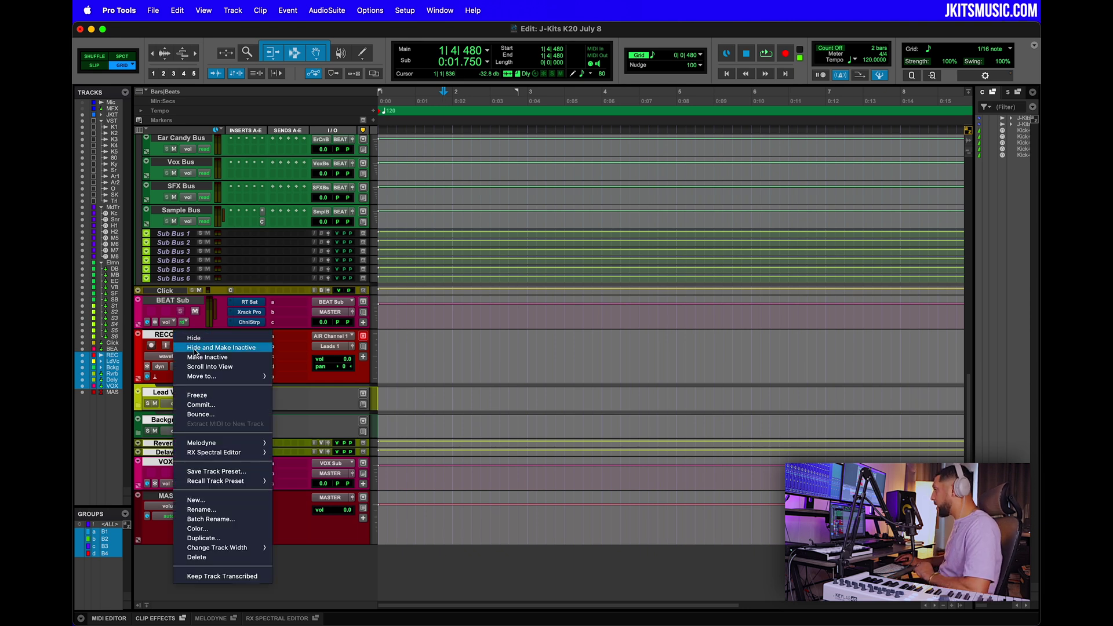
right_click(182, 335)
click(229, 347)
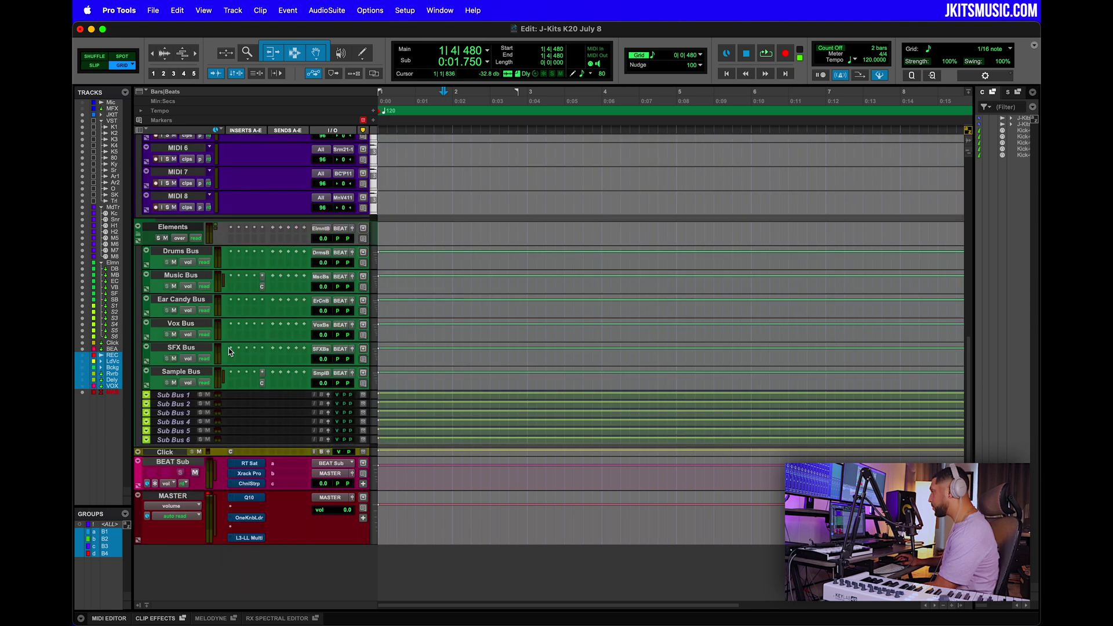
scroll(180, 232, up, 10)
Collapse and re-expand the VSTs folder, then select the Kontakt 1 track.
click(174, 171)
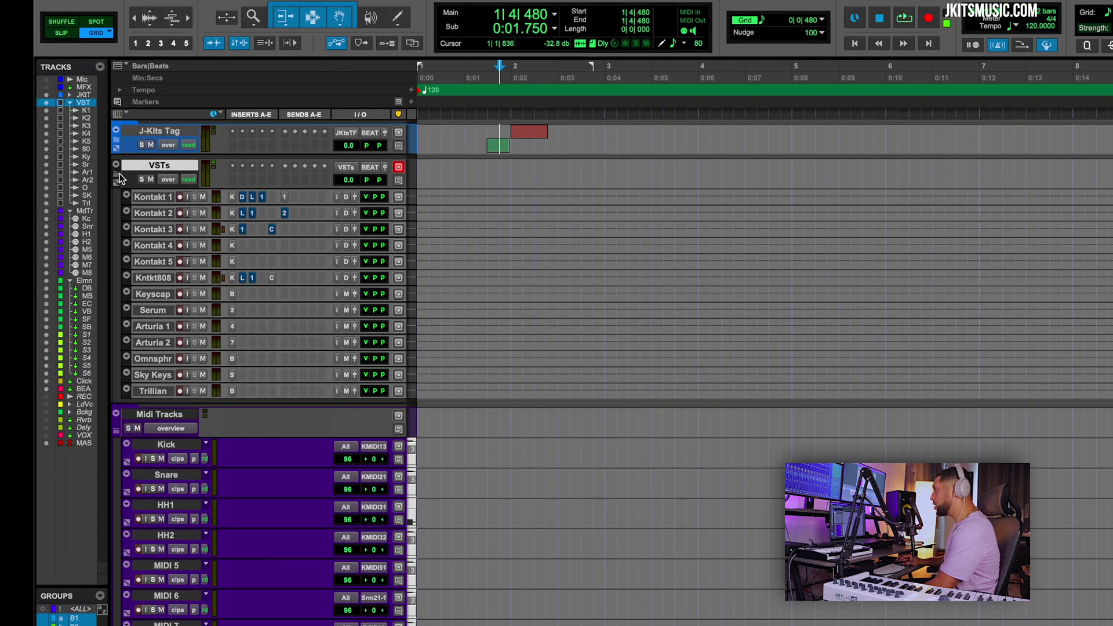
click(119, 174)
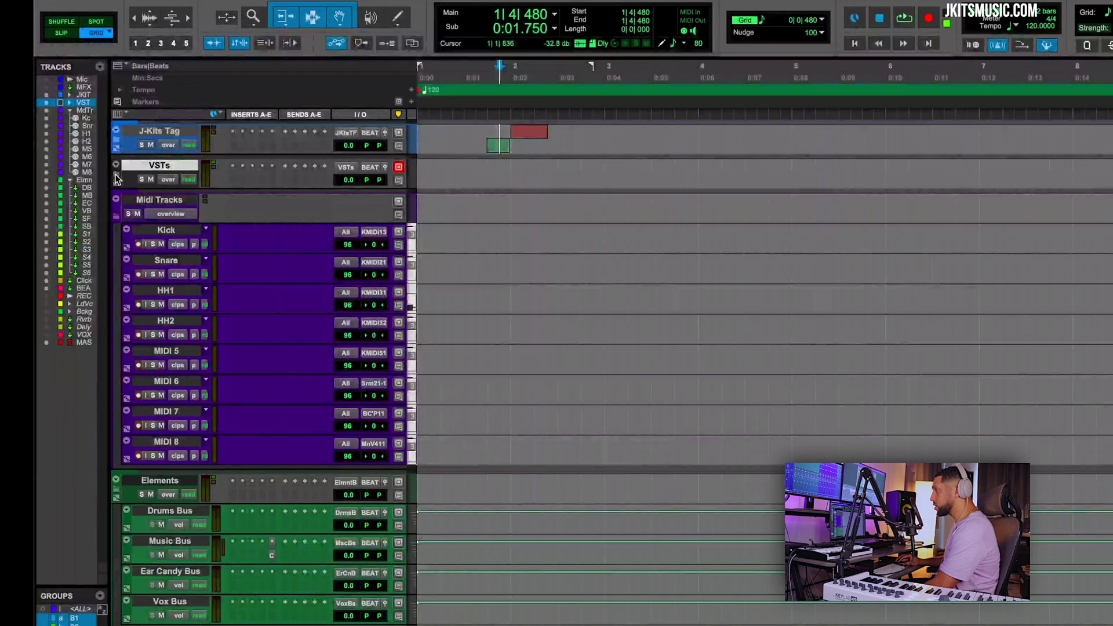
click(119, 174)
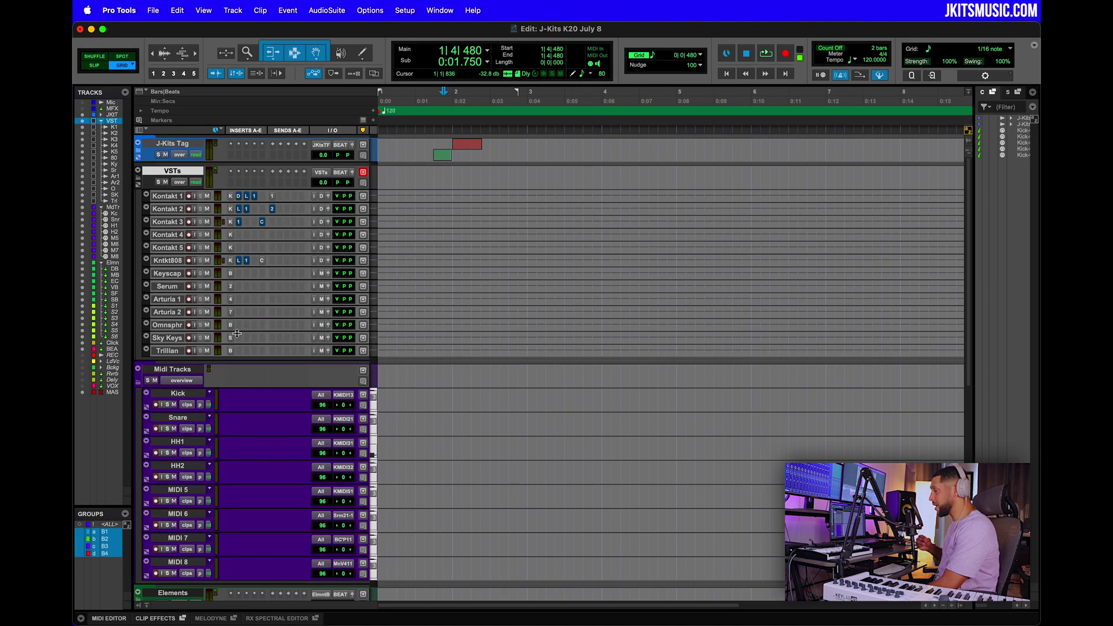
click(169, 197)
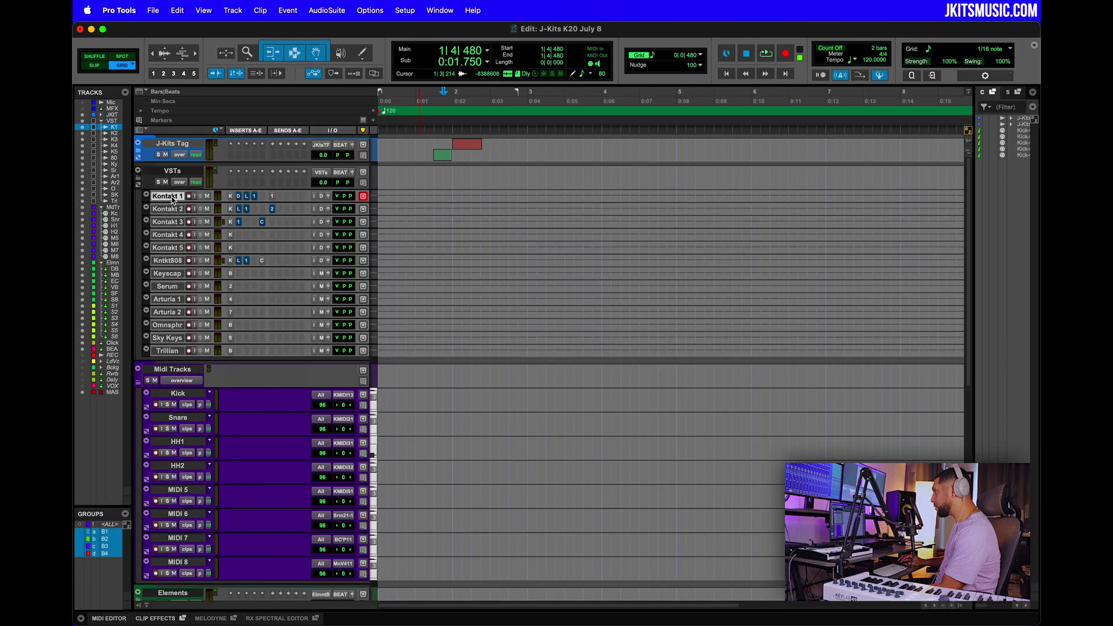
Keep Kontakt 1's name, open its Kontakt instrument, and select Kontakt 1 through Kntkt808.
double_click(172, 200)
click(580, 321)
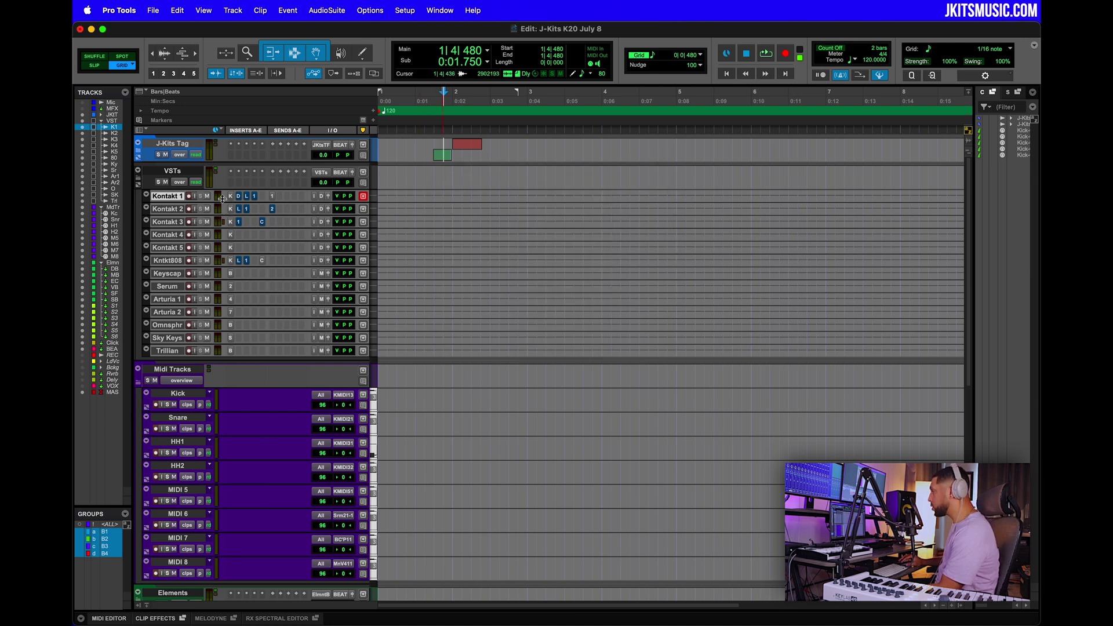
click(230, 196)
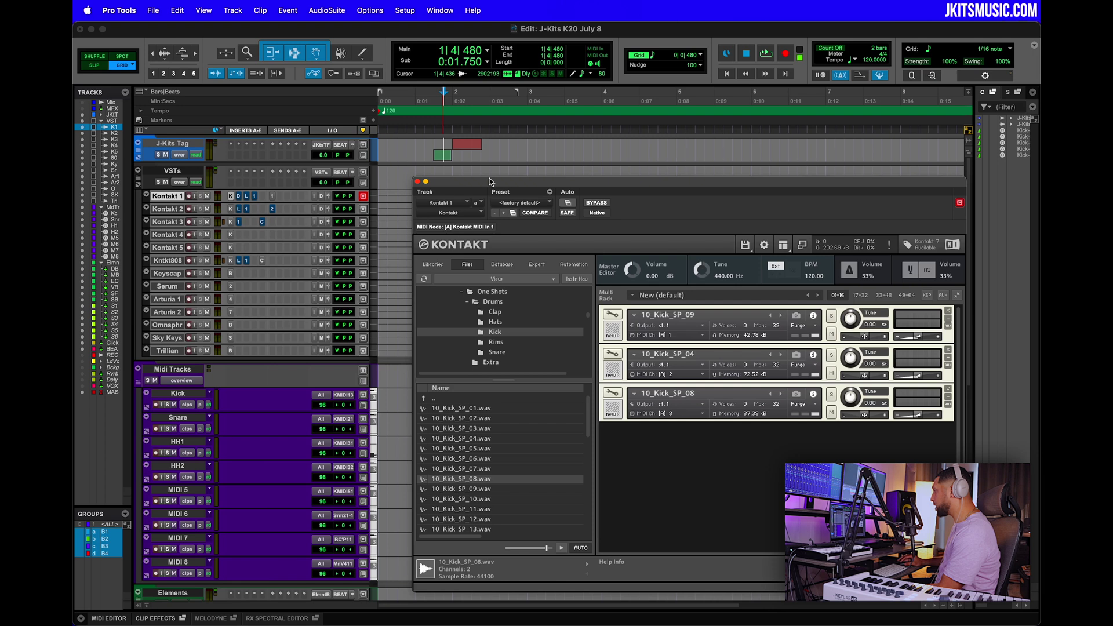
drag(491, 184, 506, 126)
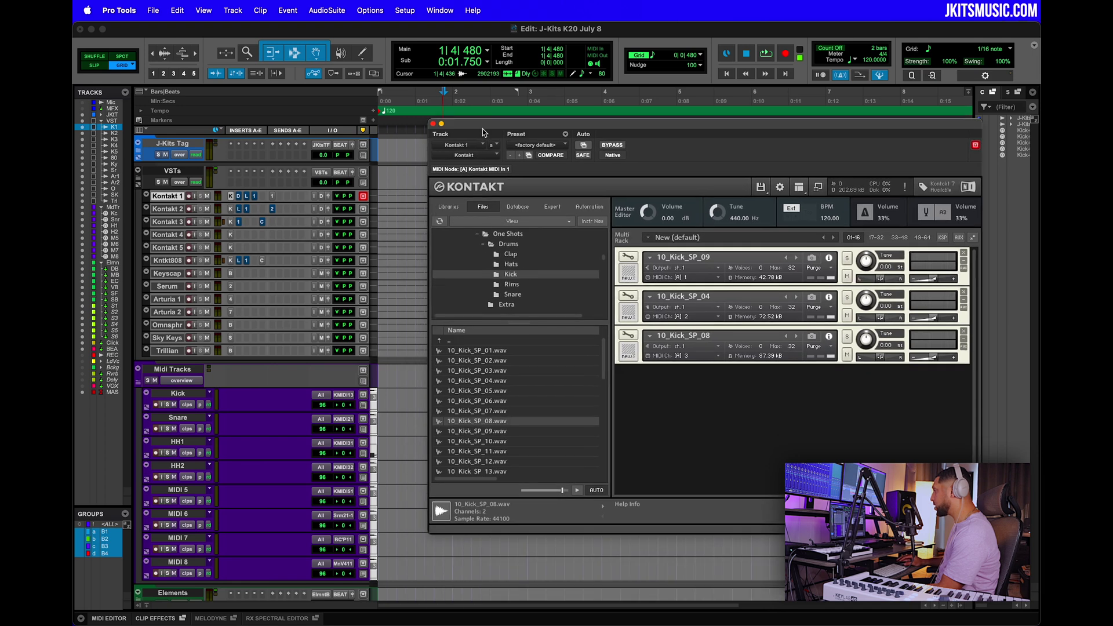
shift+click(173, 262)
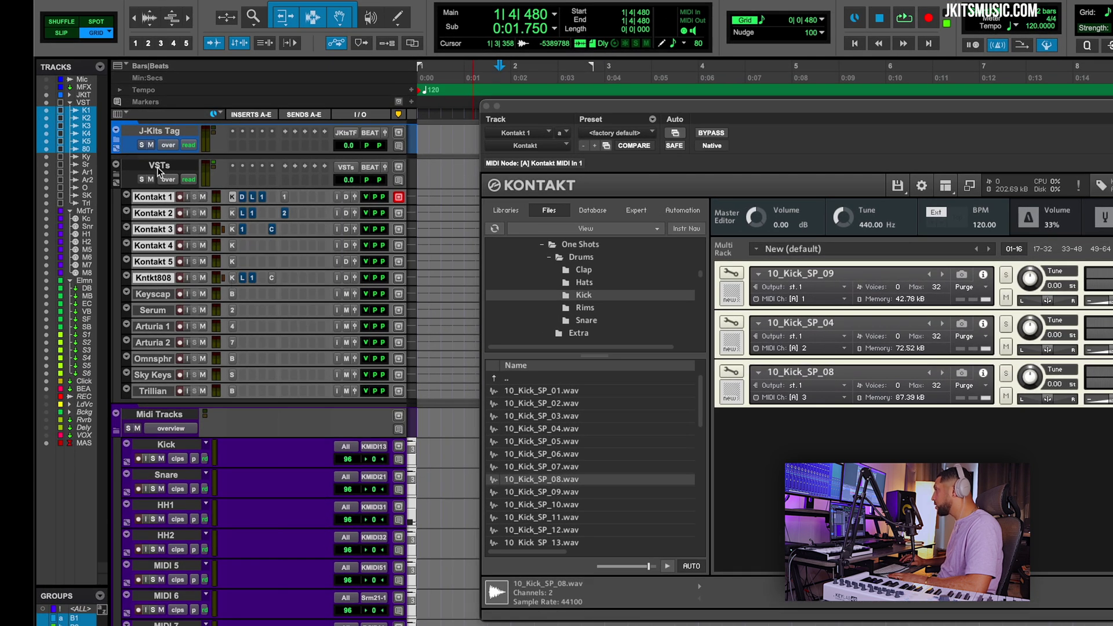
Select the Midi Tracks folder and inspect the Kick track's name and output without changes.
click(158, 167)
scroll(163, 348, down, 1)
click(161, 383)
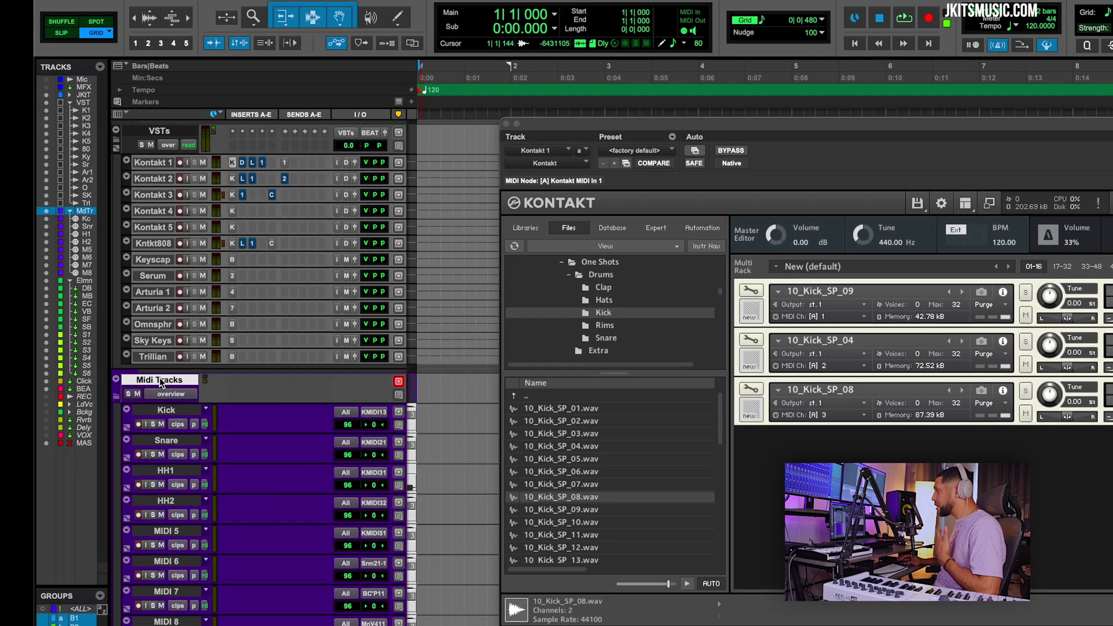
double_click(170, 412)
key(Return)
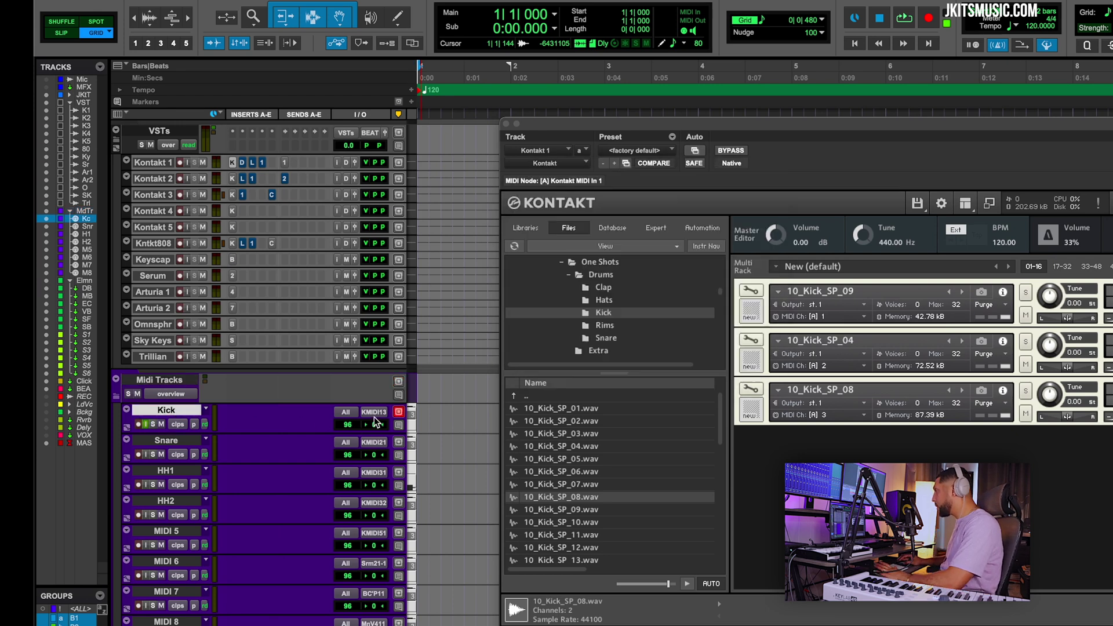
click(374, 412)
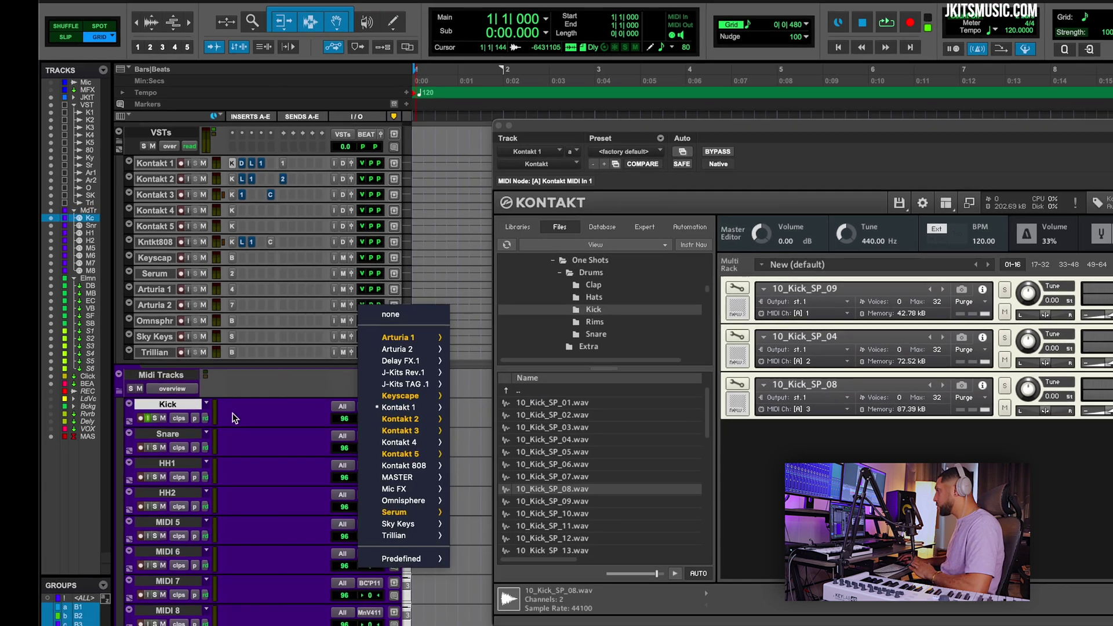
click(235, 417)
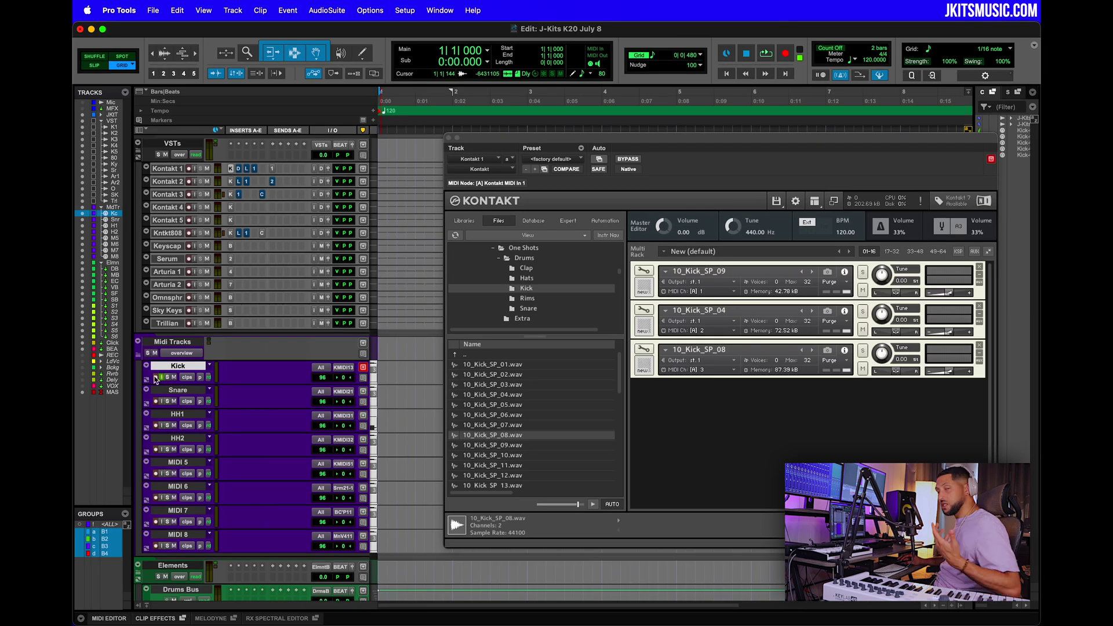
scroll(155, 379, down, 5)
Route the Kick track's output to Kontakt 1 [A] Kontakt MIDI In 1, channel 1.
click(343, 302)
mouse_move(451, 314)
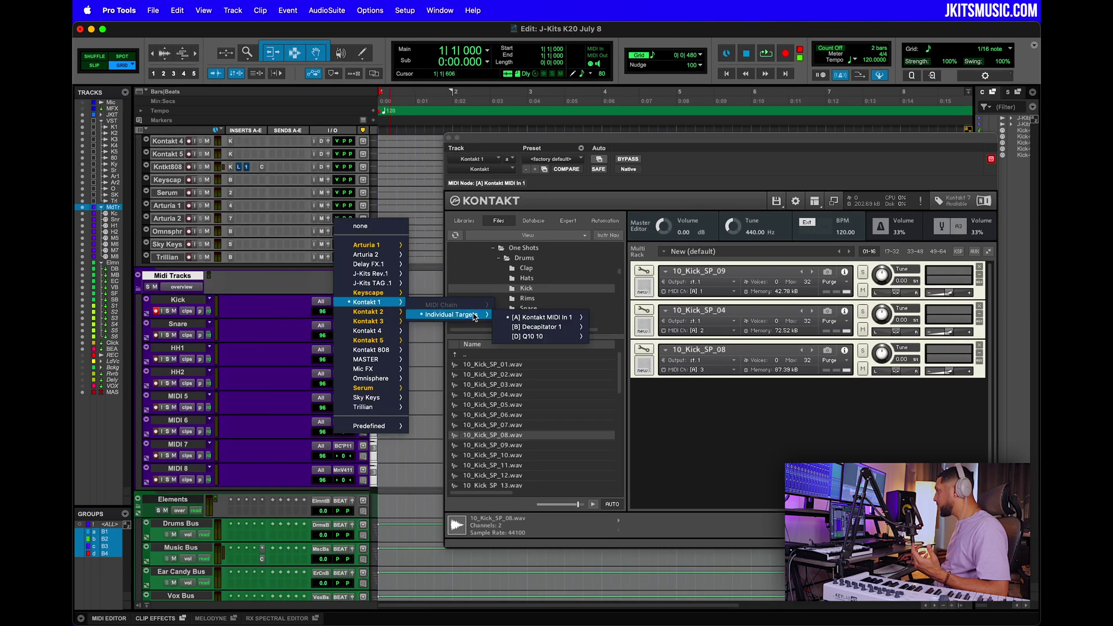
mouse_move(542, 317)
click(618, 319)
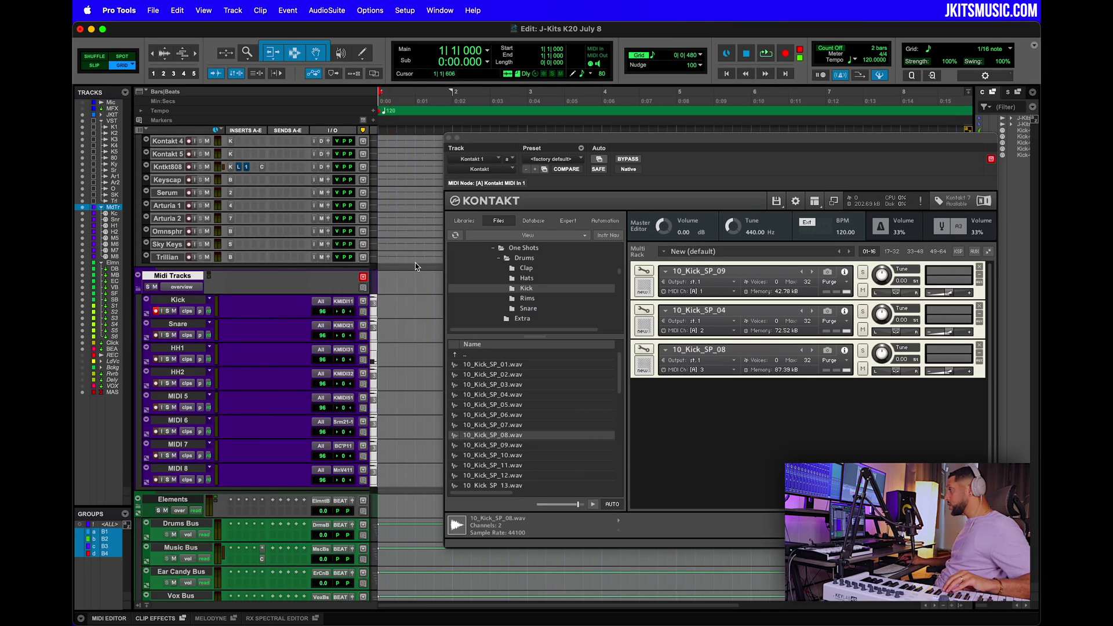
click(340, 301)
mouse_move(383, 302)
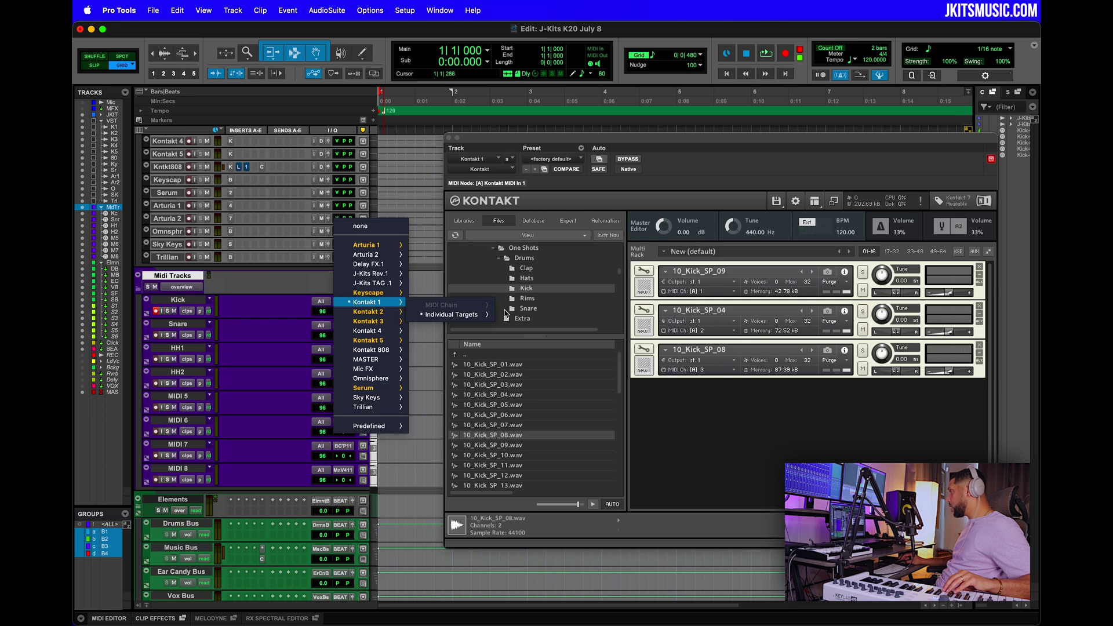
mouse_move(490, 314)
mouse_move(542, 317)
click(611, 319)
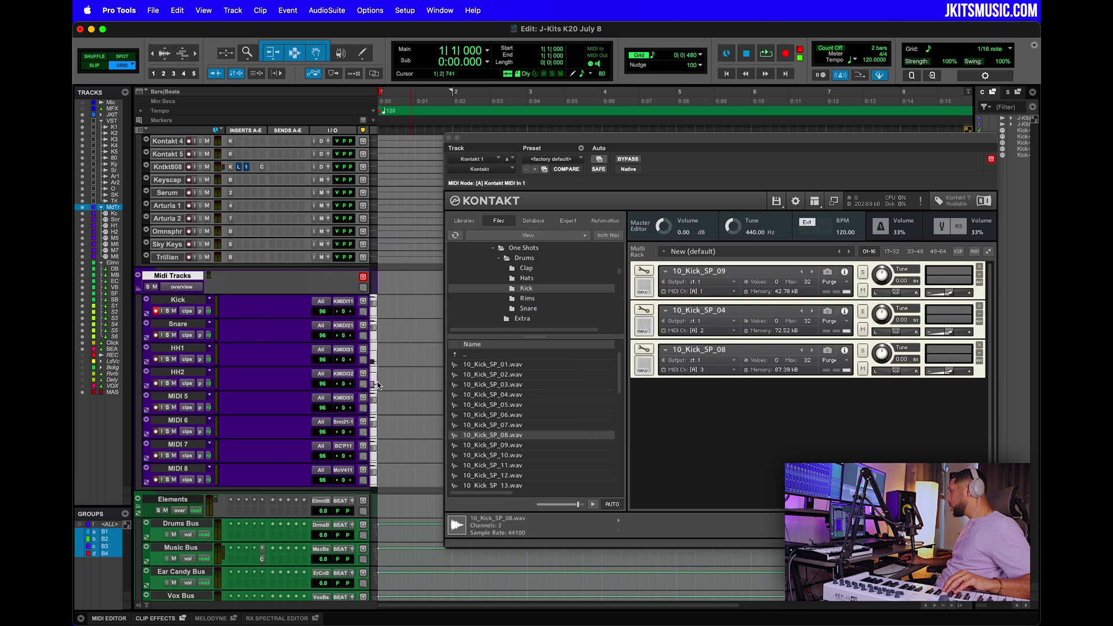
scroll(378, 385, up, 5)
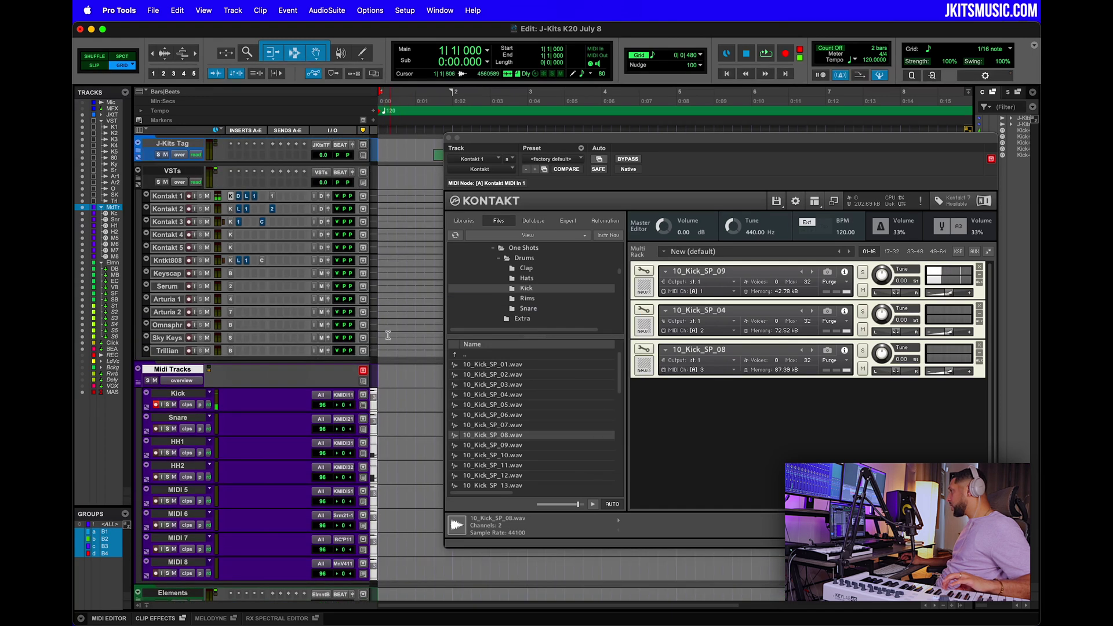
Make the Kontakt 1 track taller to view its routing.
click(366, 198)
click(398, 222)
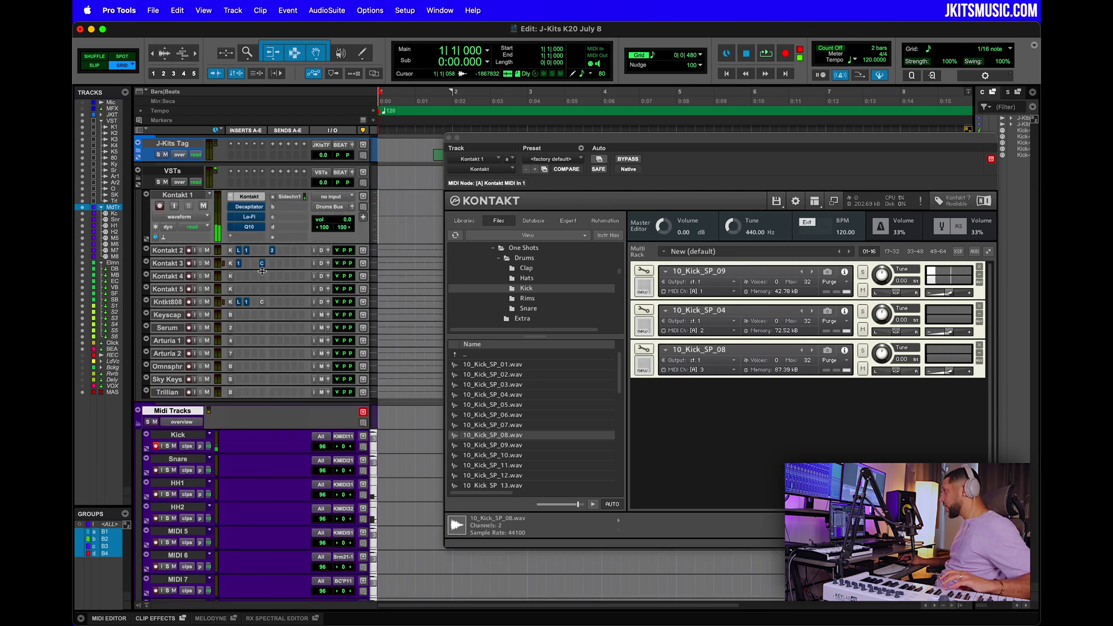
scroll(303, 347, down, 5)
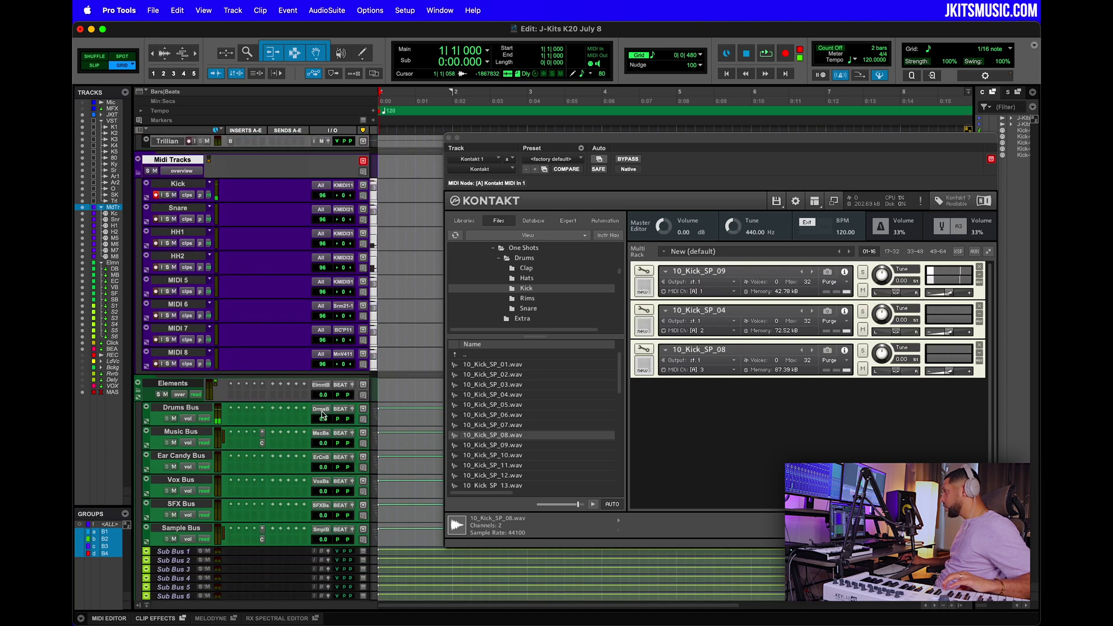
scroll(324, 415, down, 5)
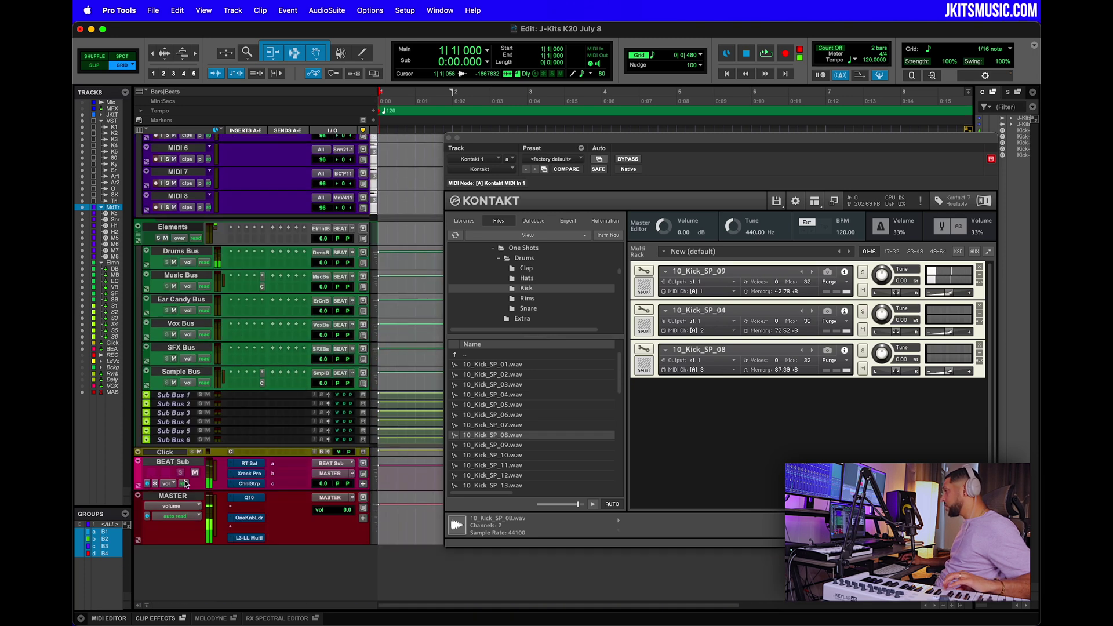
scroll(220, 395, up, 5)
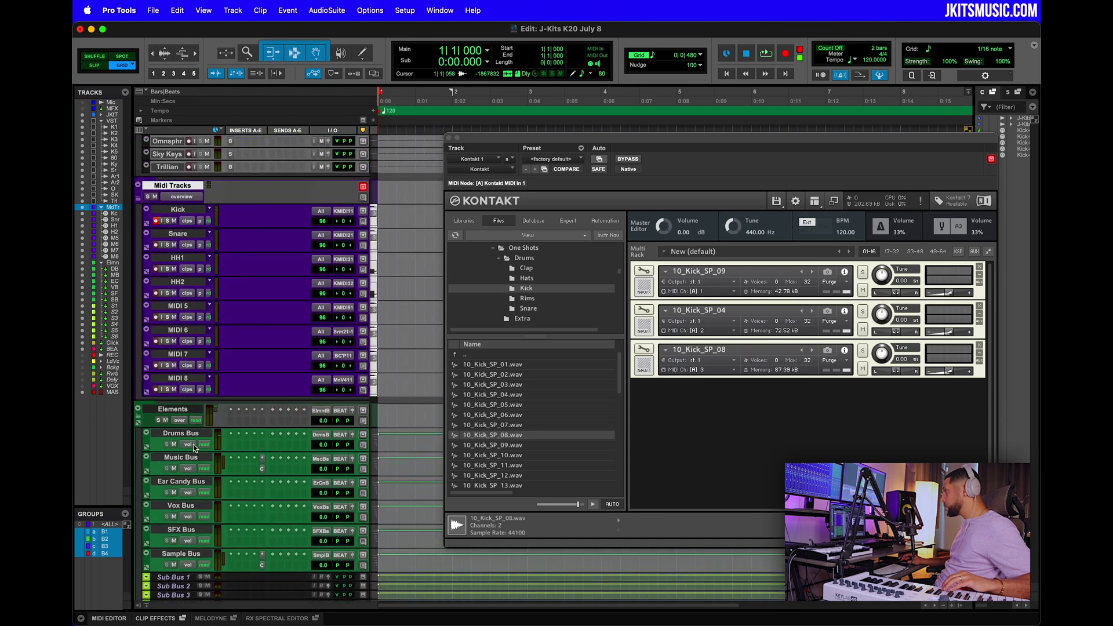
scroll(189, 437, up, 6)
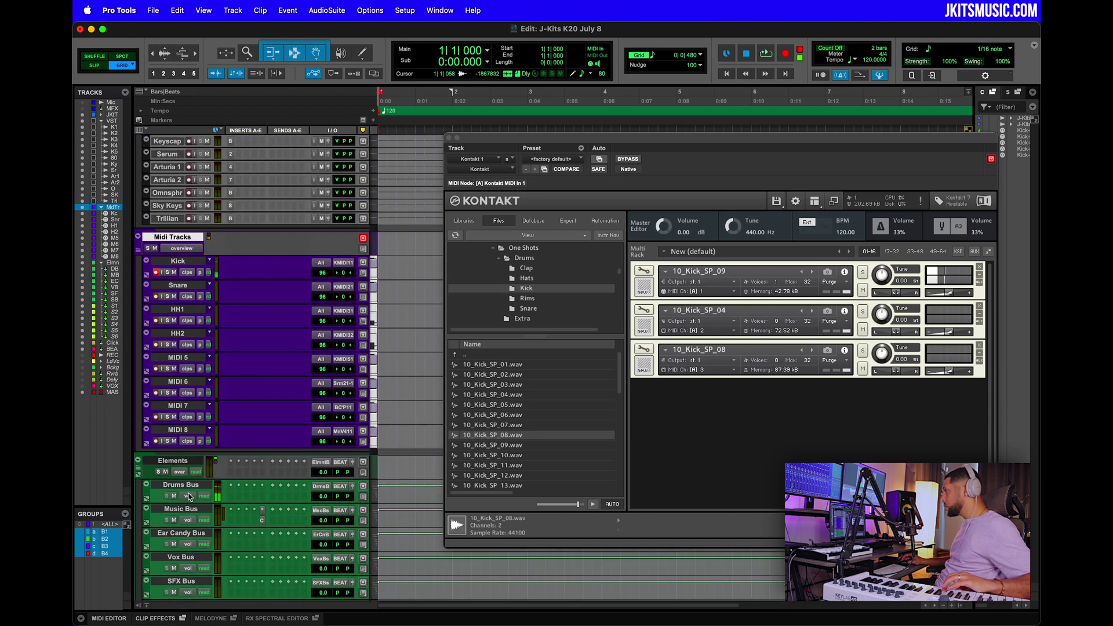
Mute Kontakt 1 and scroll the track list down to MASTER and back.
click(203, 205)
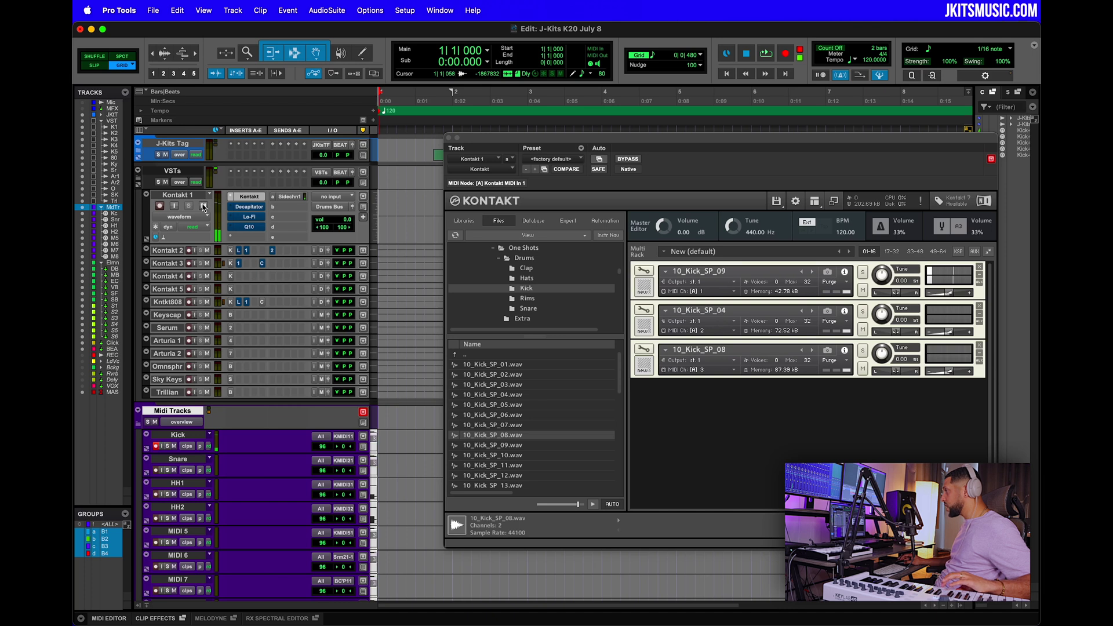
scroll(203, 243, down, 7)
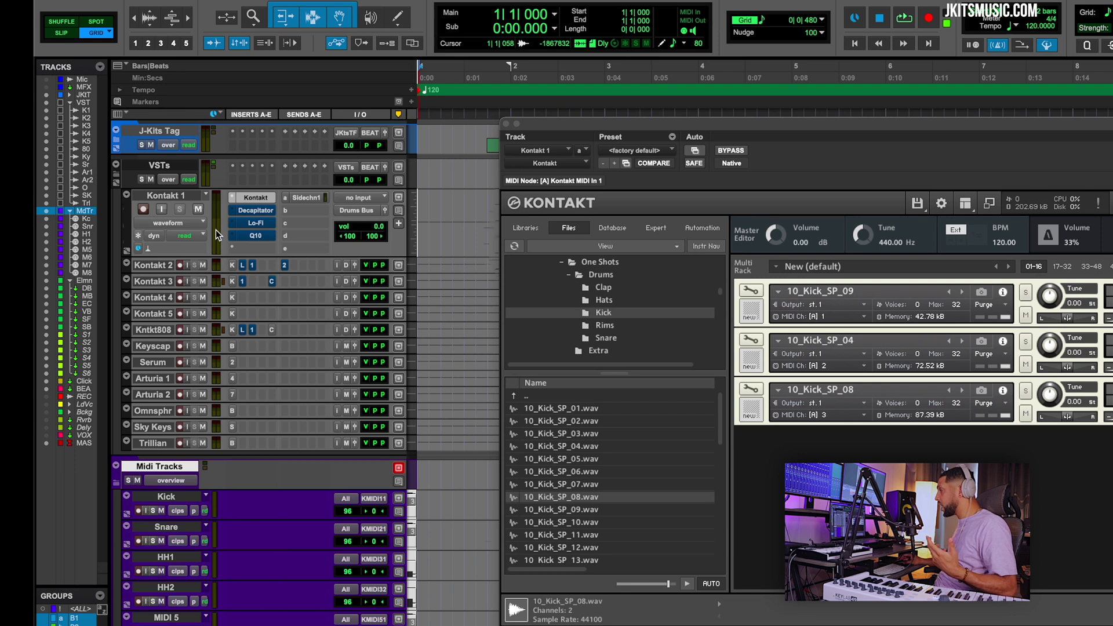
scroll(218, 235, down, 15)
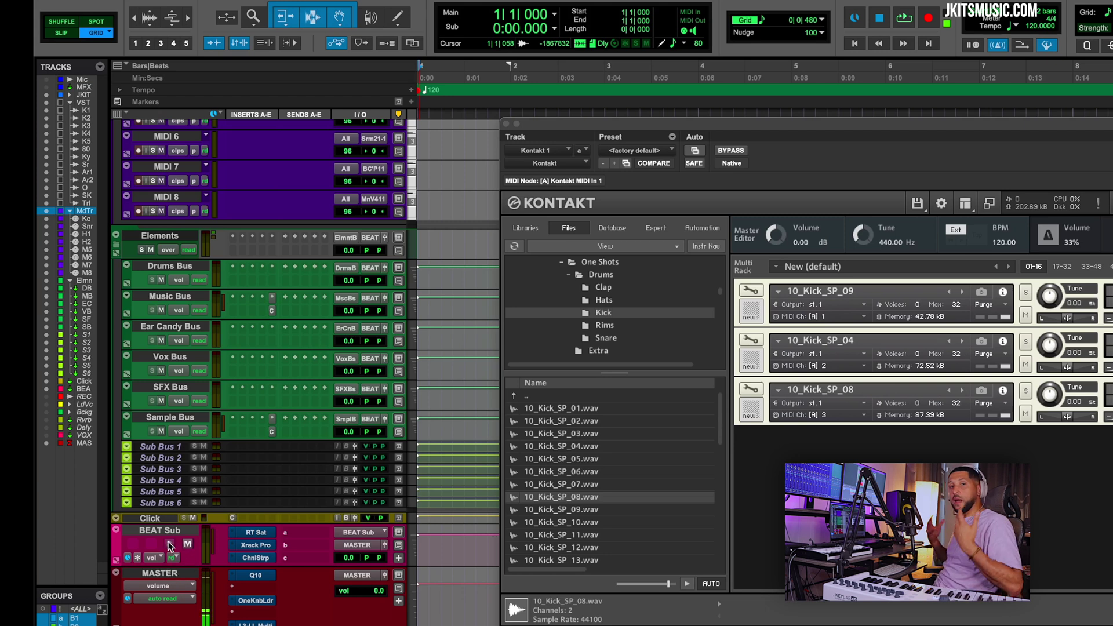
scroll(252, 312, up, 10)
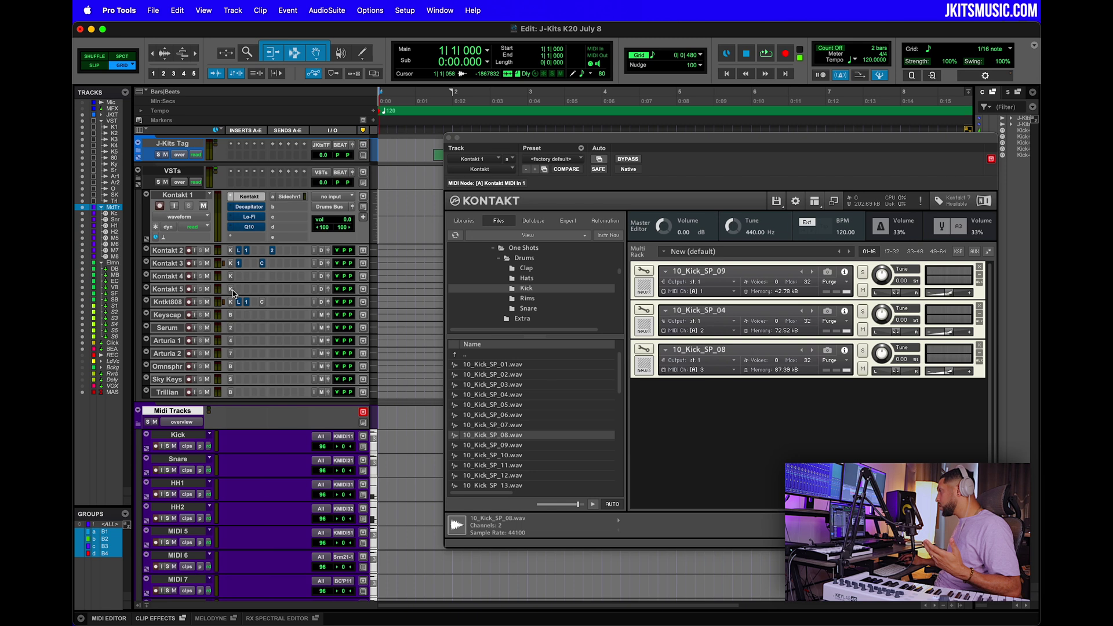
Show Kontakt 5's window, then start recording a kick pattern as Kick-06 on Kick.
click(231, 287)
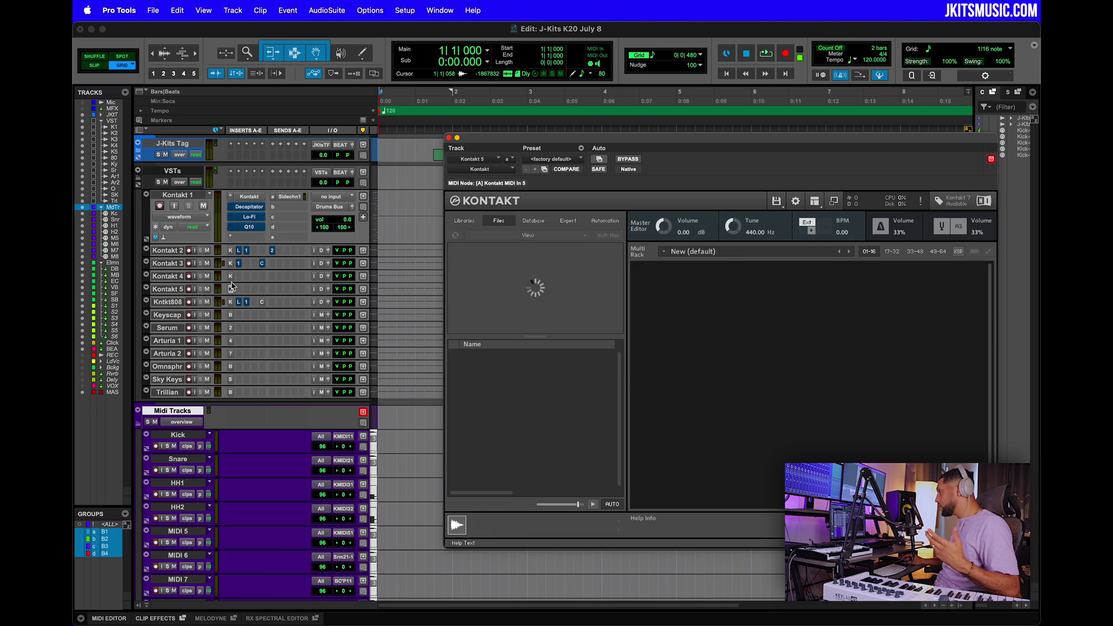
scroll(184, 463, down, 1)
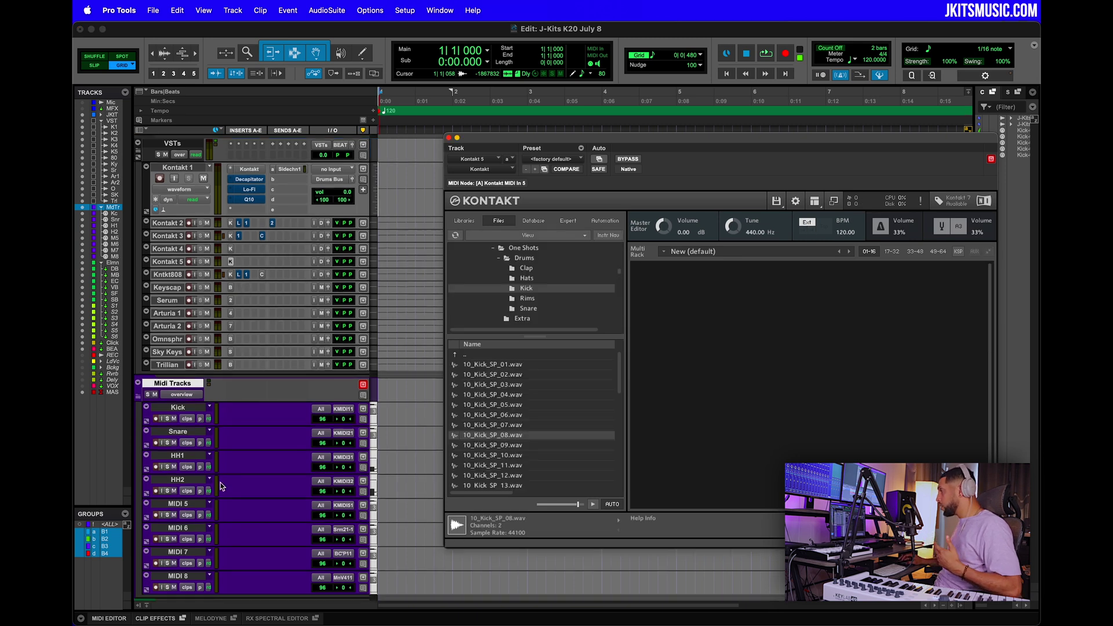
scroll(229, 480, down, 3)
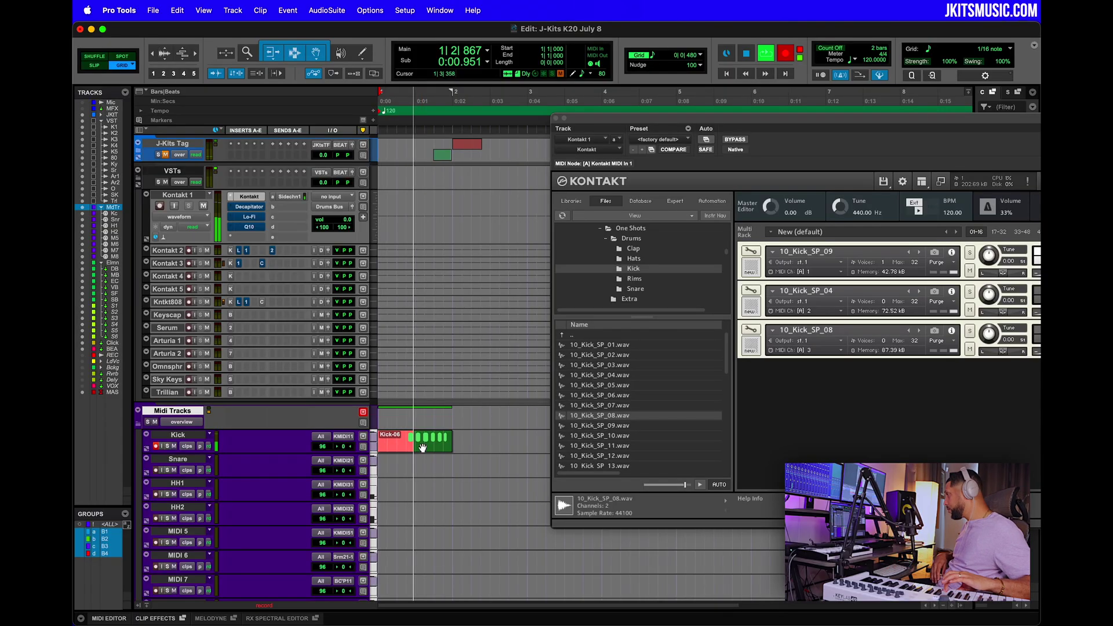
key(space)
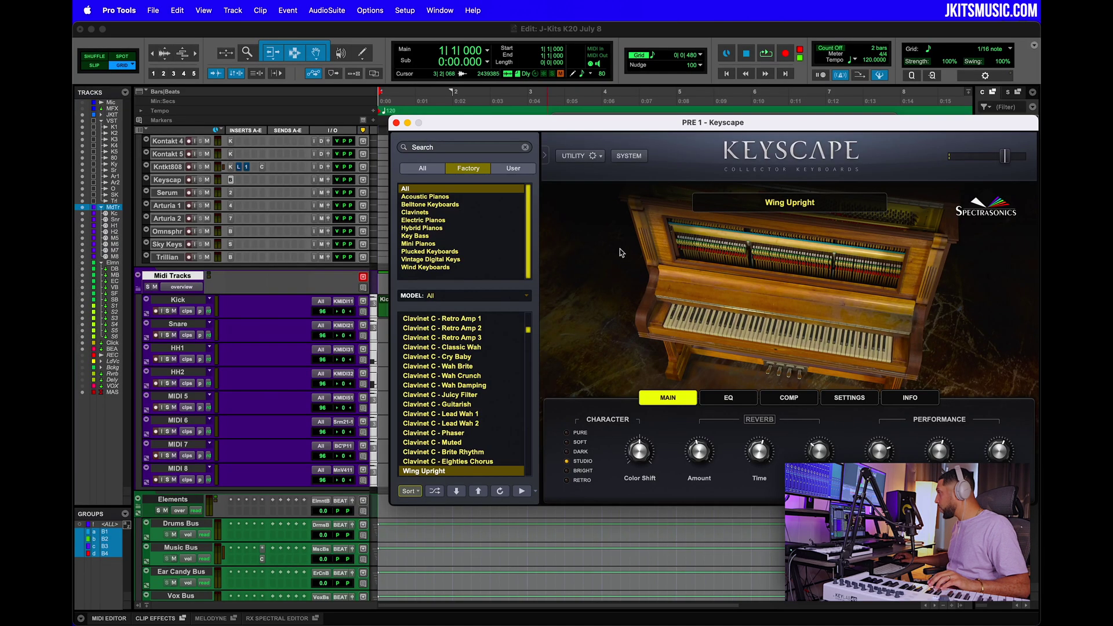
Check which instrument MIDI 7 feeds, leaving its output unchanged.
click(345, 446)
mouse_move(358, 449)
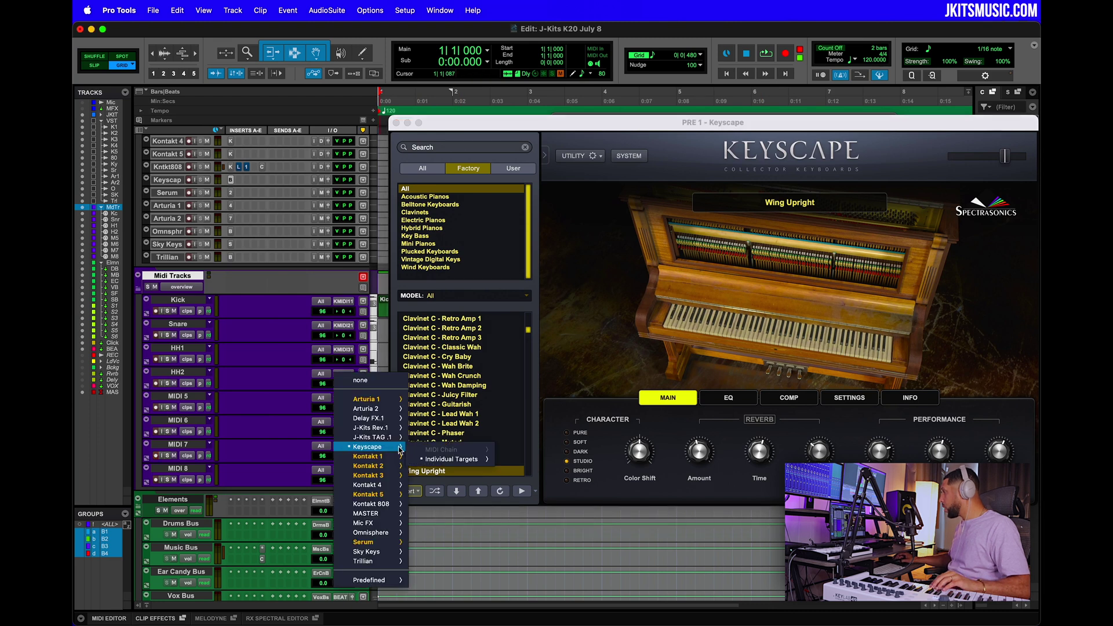
click(463, 455)
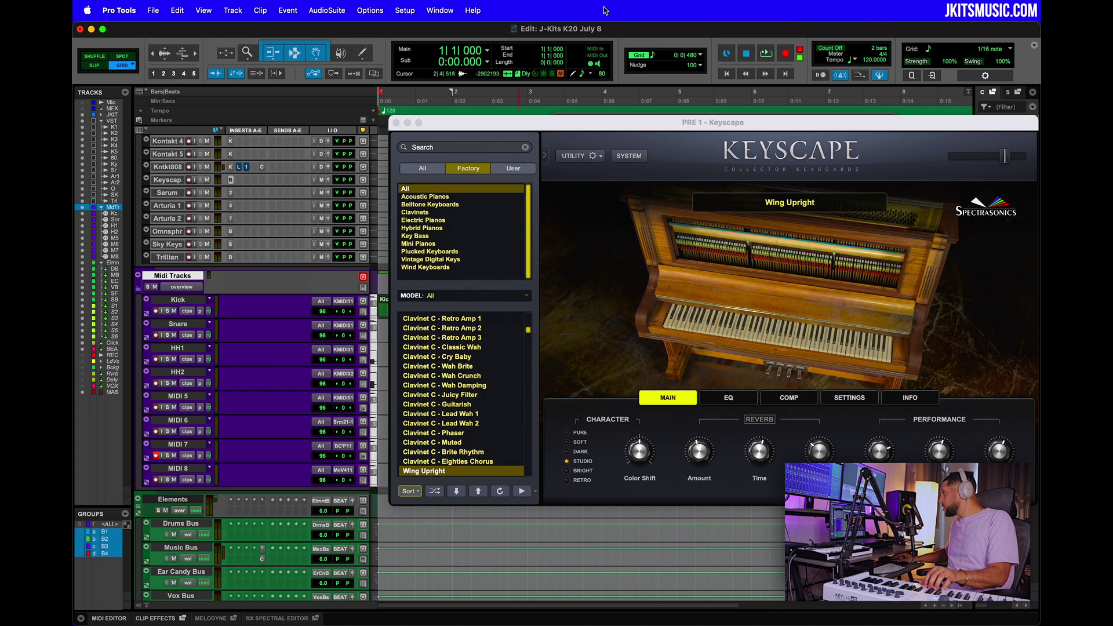
scroll(255, 406, up, 5)
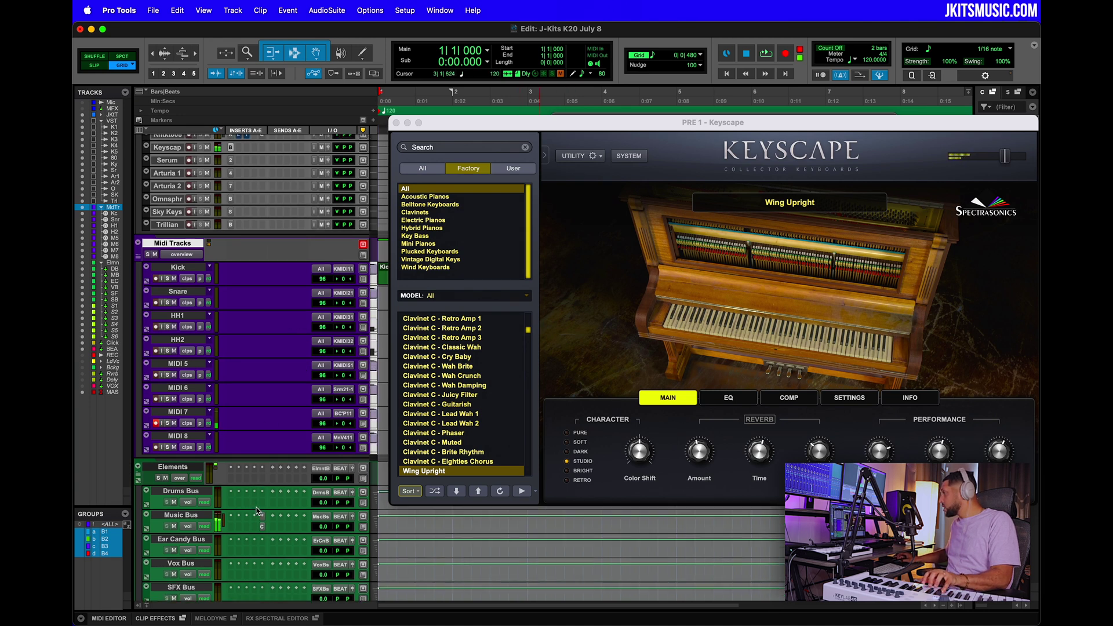
Enlarge the Keyscape track, set Kontakt 1 to Mini, and show PatchWork hosting Keyscape.
click(372, 316)
click(400, 337)
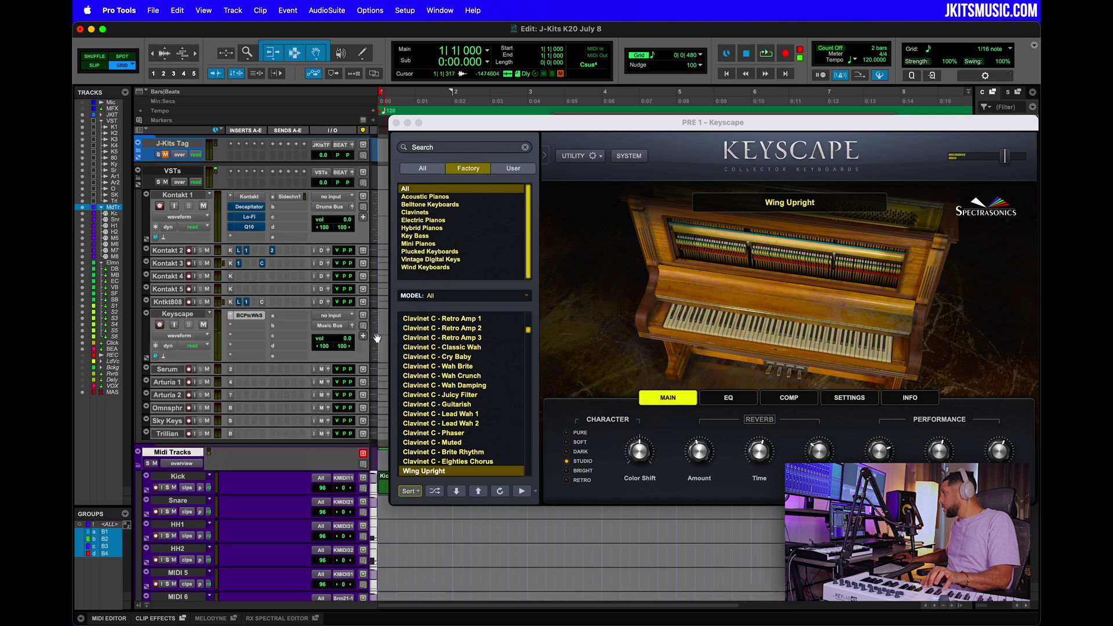
click(365, 199)
click(400, 202)
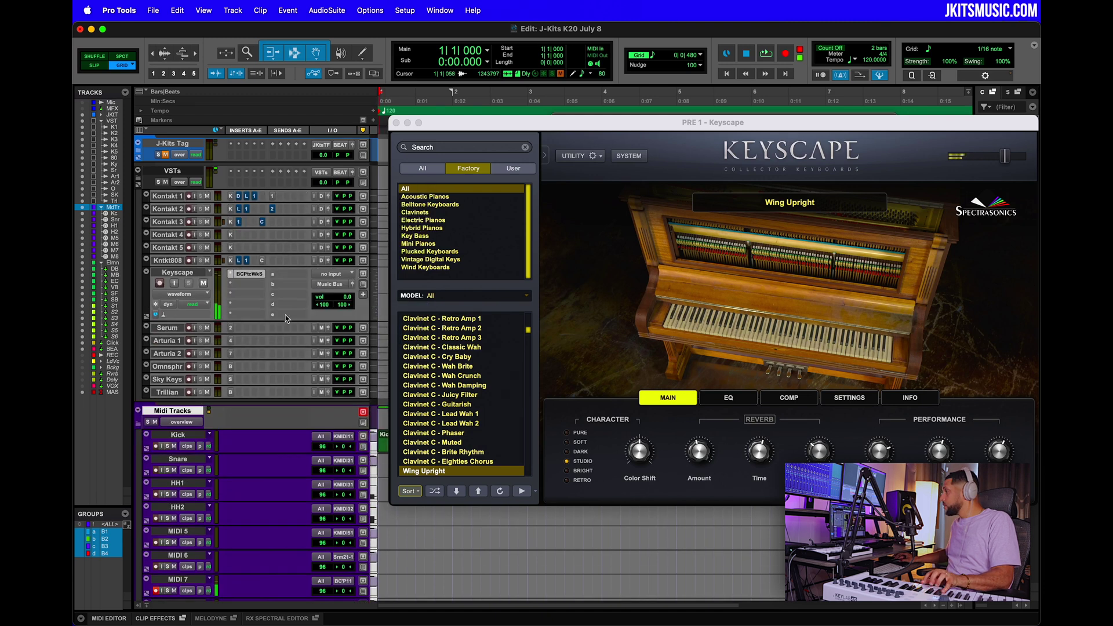
click(374, 292)
click(390, 281)
scroll(230, 422, down, 10)
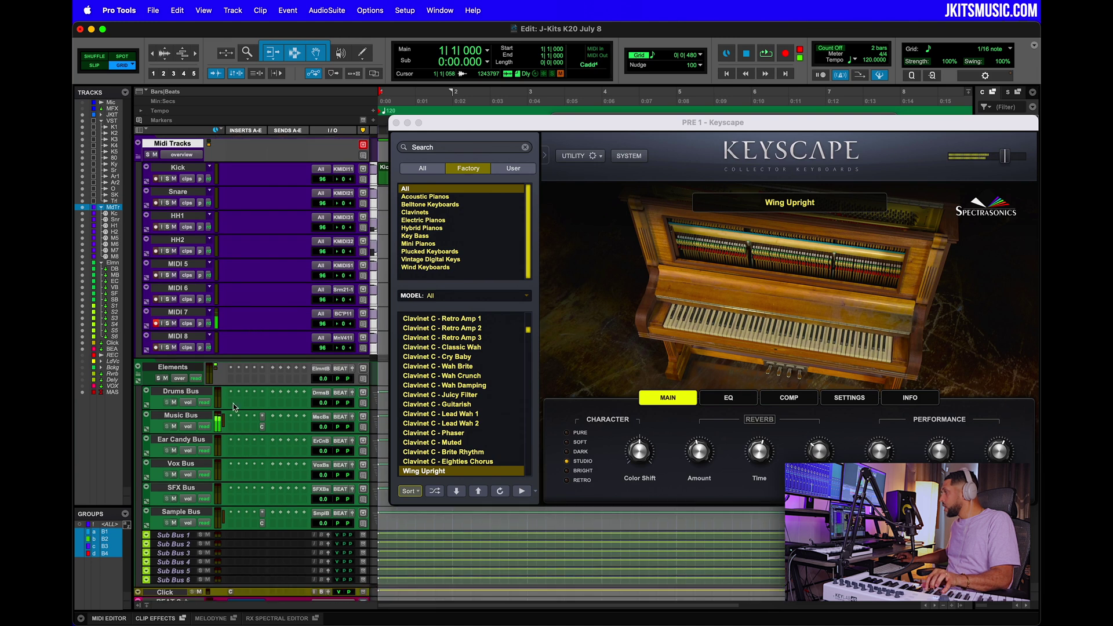
scroll(196, 427, down, 5)
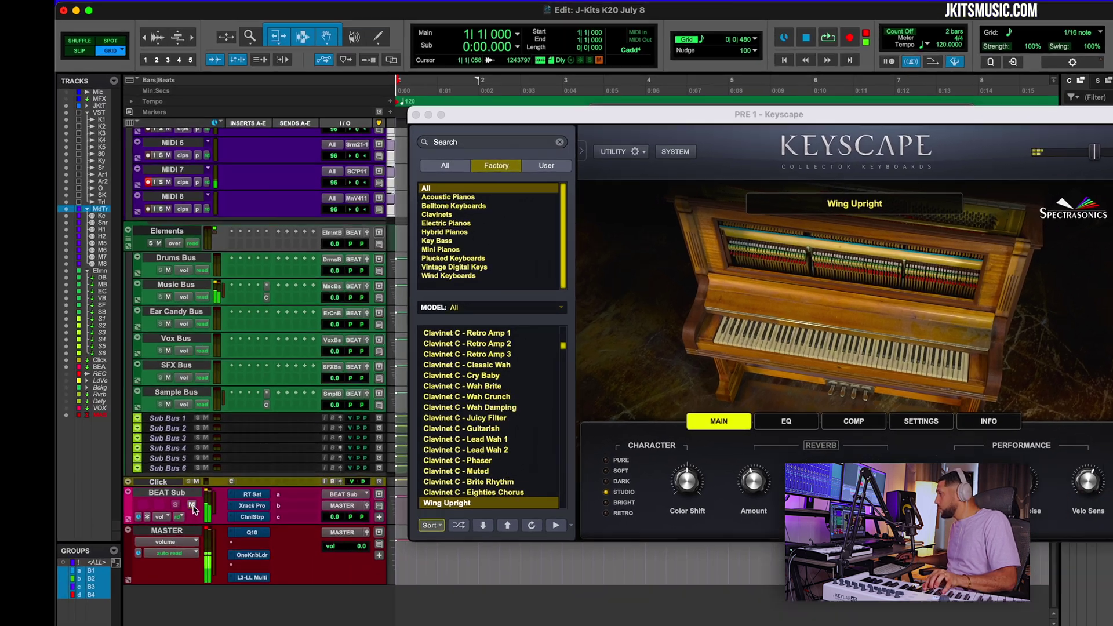
scroll(175, 444, up, 5)
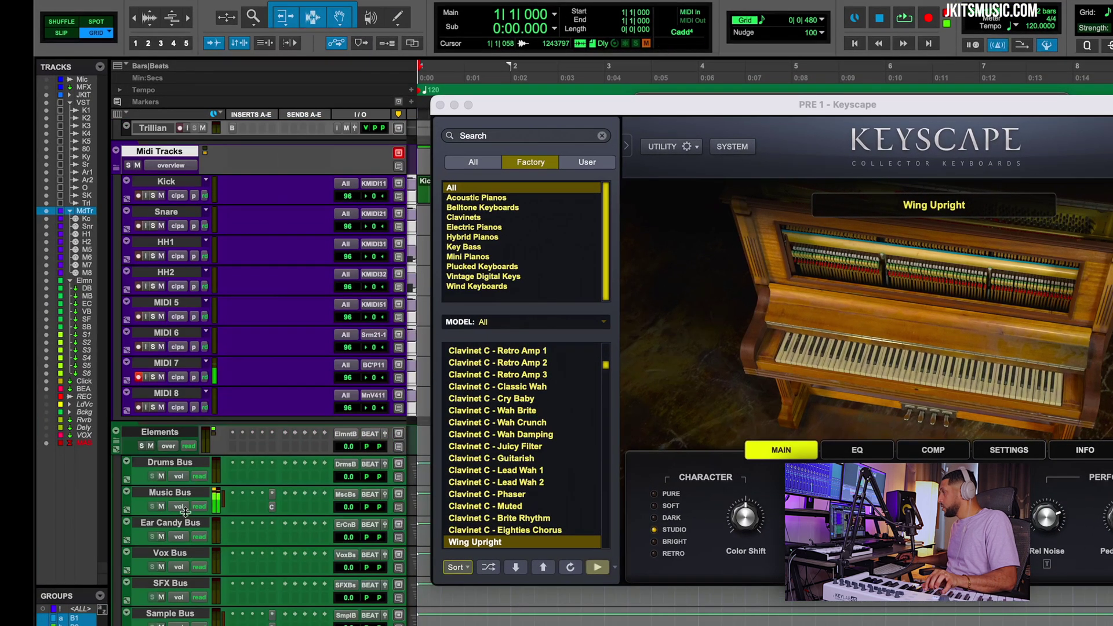
scroll(168, 464, up, 9)
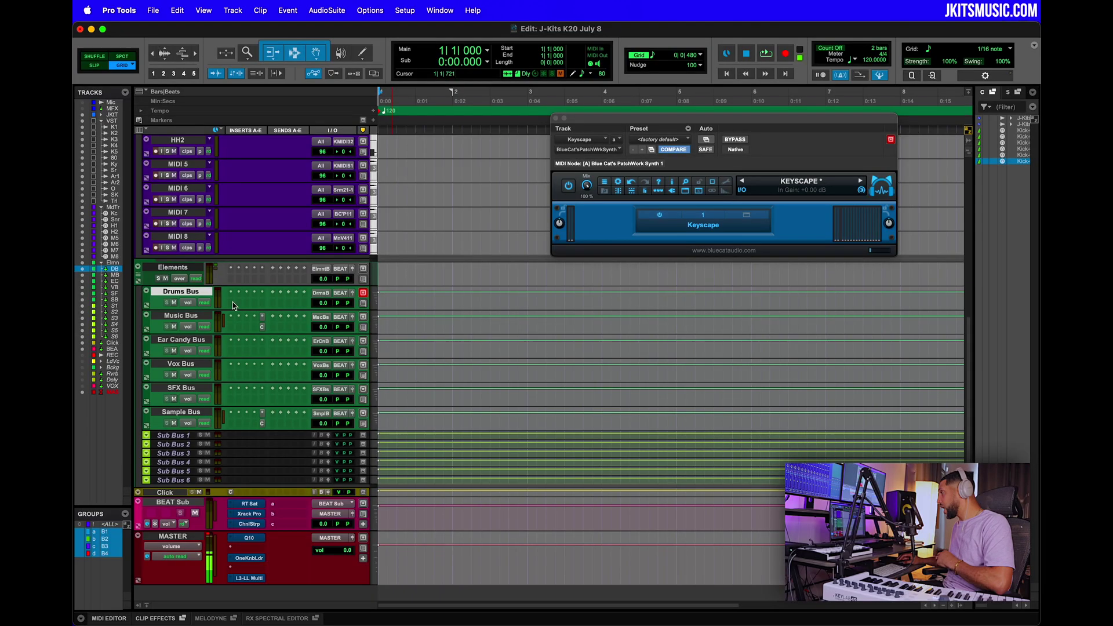
Select each bus track in turn: Music, Ear Candy, Vox, SFX and Sample Bus.
click(174, 315)
click(179, 339)
click(187, 364)
click(188, 391)
click(196, 413)
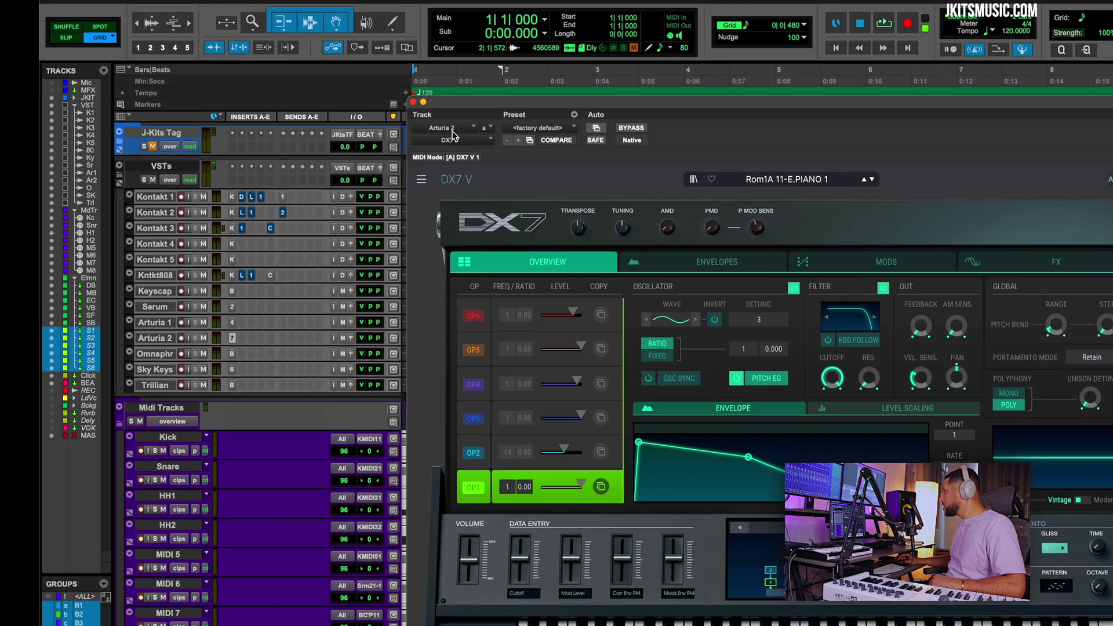
Replace the DX7 V instrument on Arturia 2 with the CZ V synth.
click(409, 152)
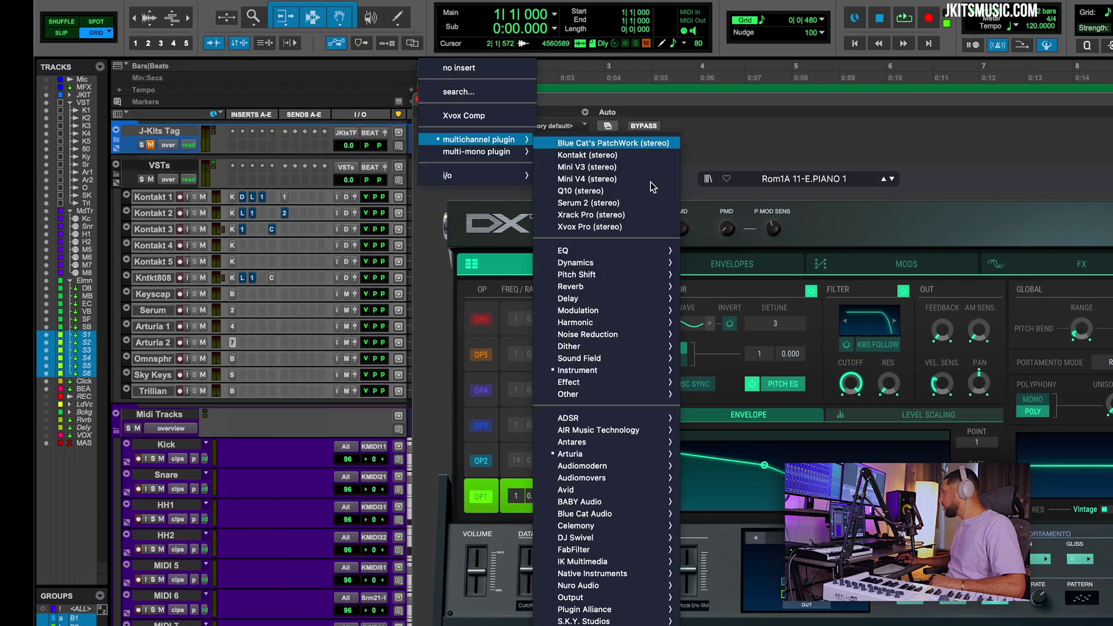
mouse_move(628, 371)
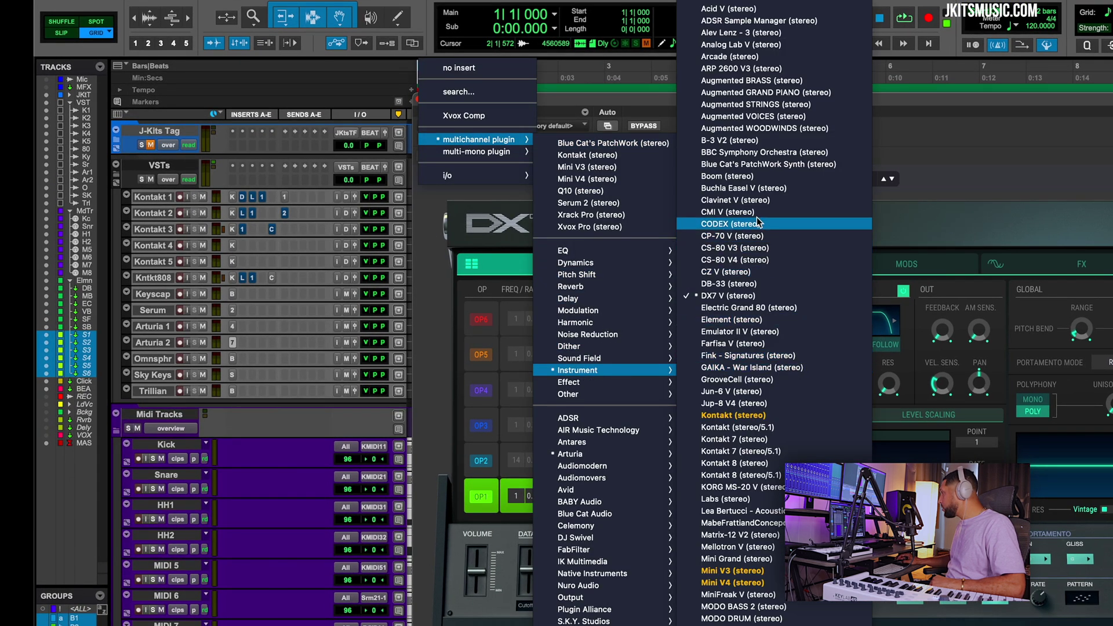
click(752, 275)
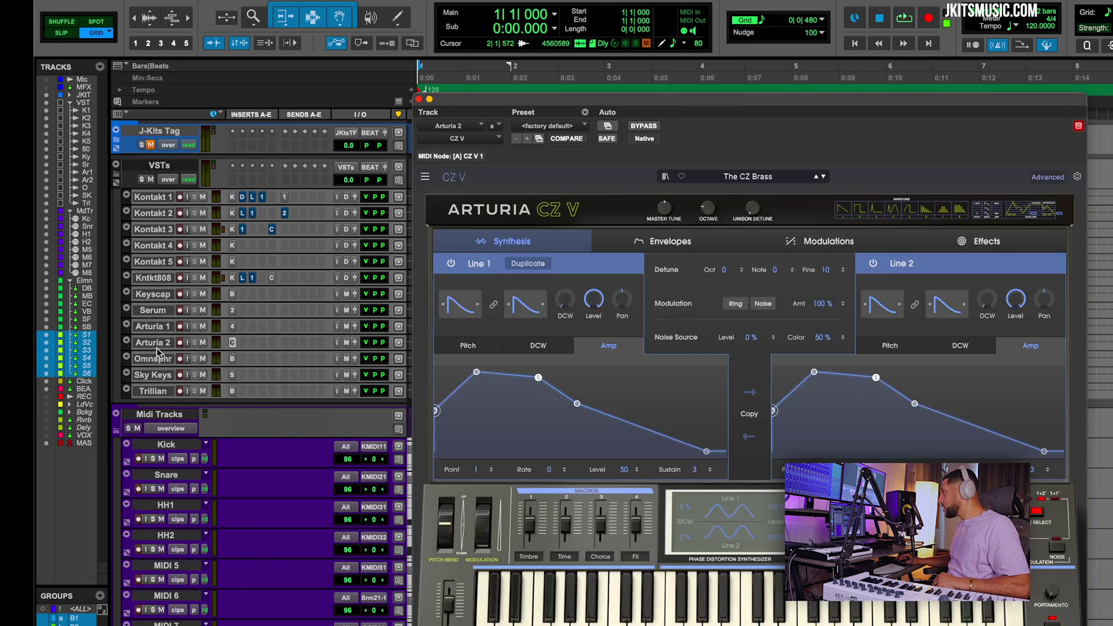
Rename the Arturia 2 track to Arturia CZ.
double_click(164, 342)
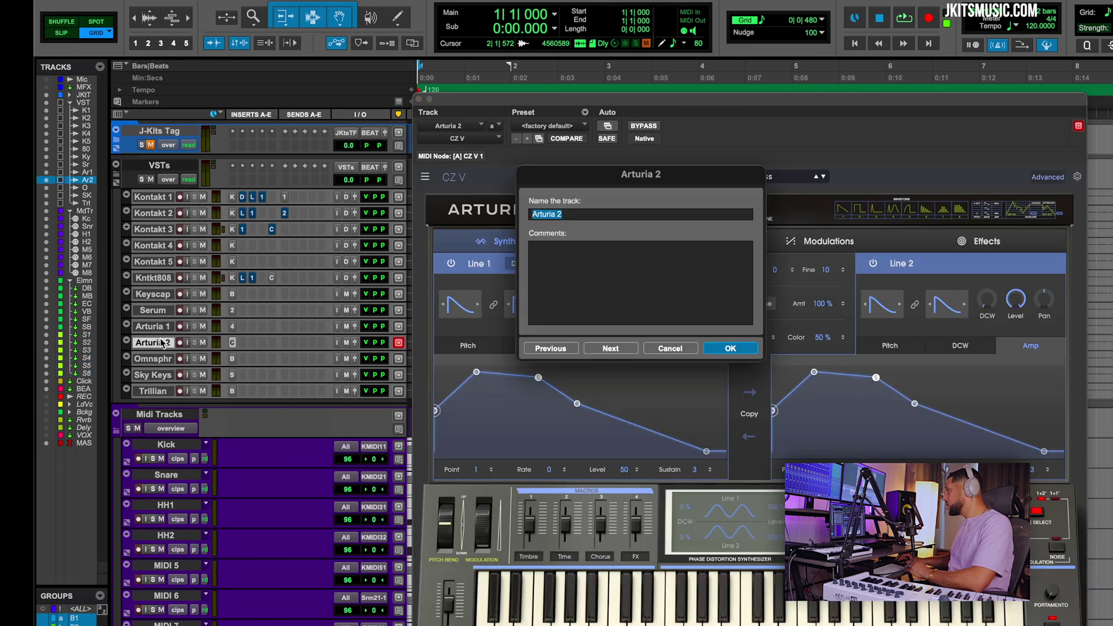
key(Right)
text(CZ)
key(Return)
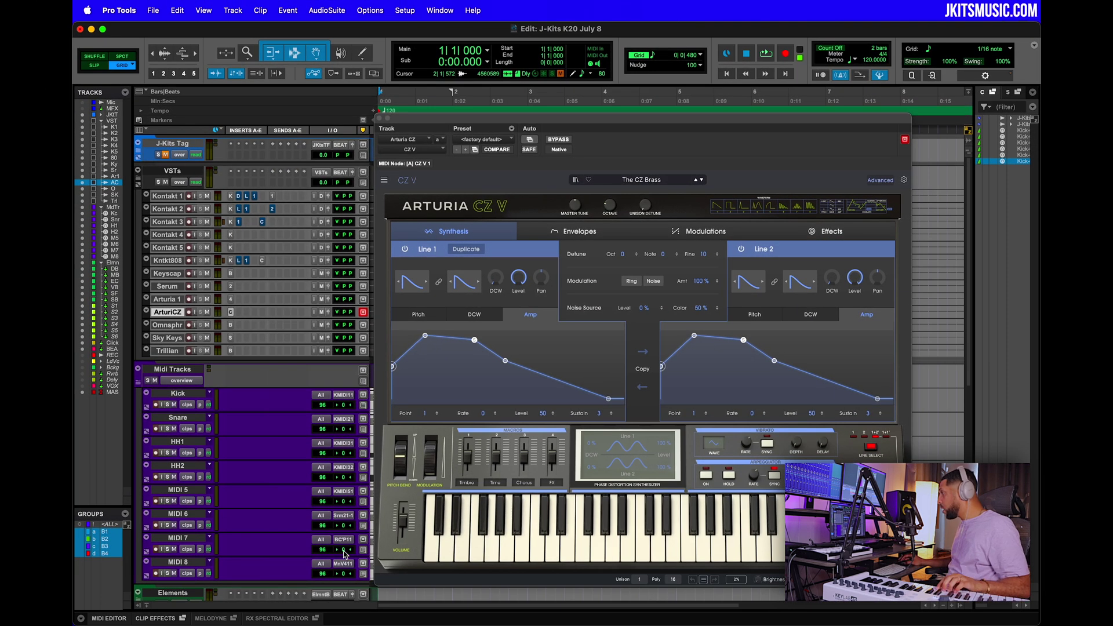
Route MIDI 7's output to CZ V and record-enable it.
click(343, 540)
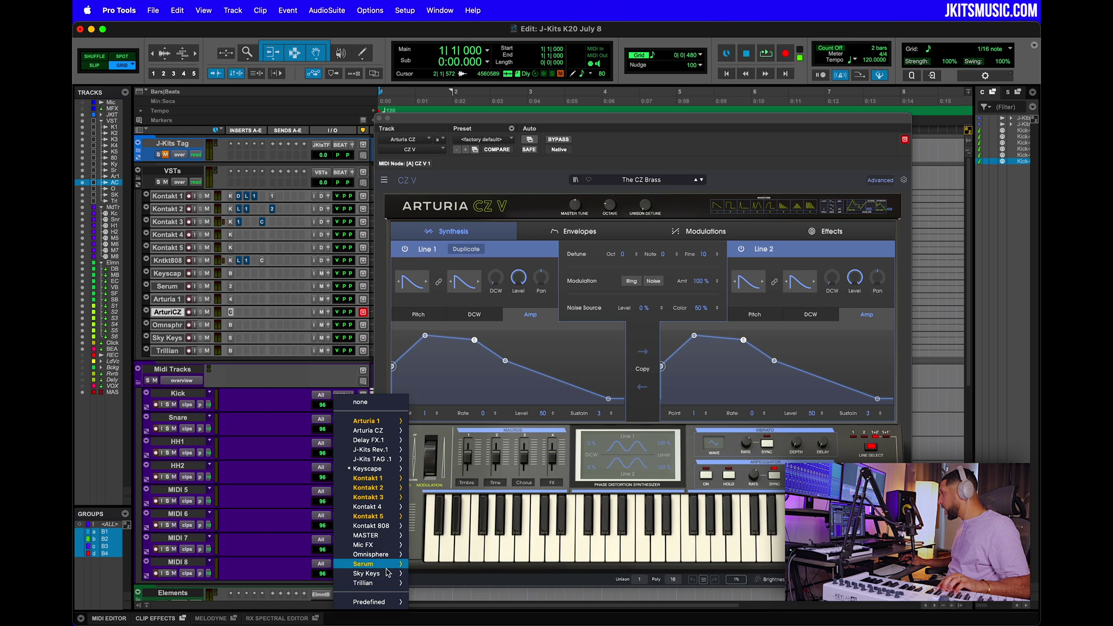
mouse_move(380, 431)
mouse_move(466, 443)
mouse_move(516, 446)
click(568, 449)
click(156, 549)
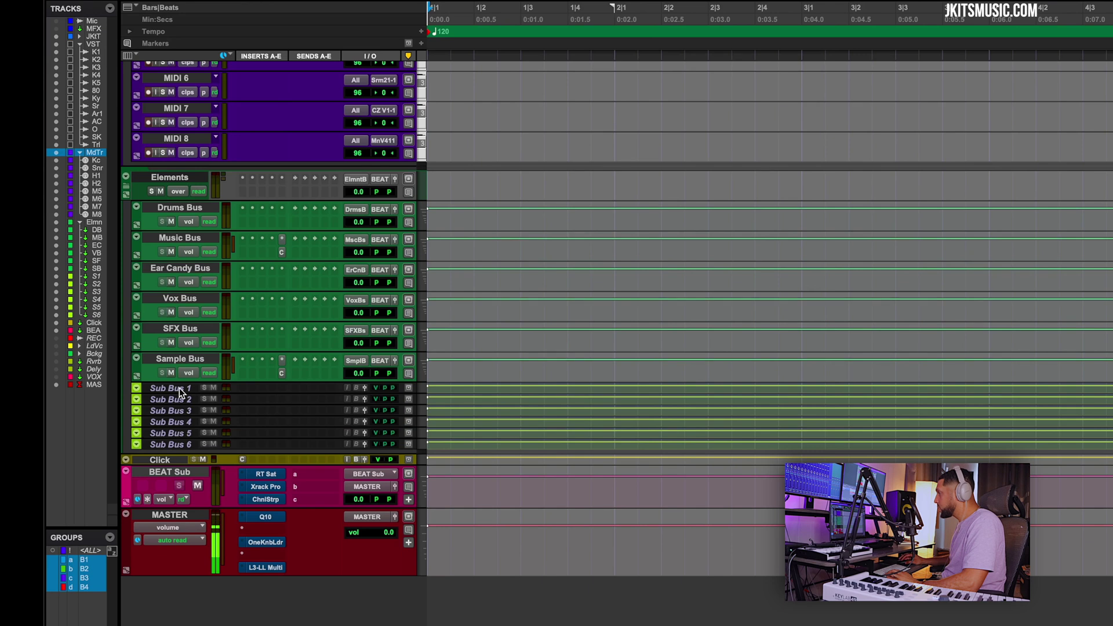
Select Sub Bus 1 through Sub Bus 6, make all six active, then deselect them.
click(177, 388)
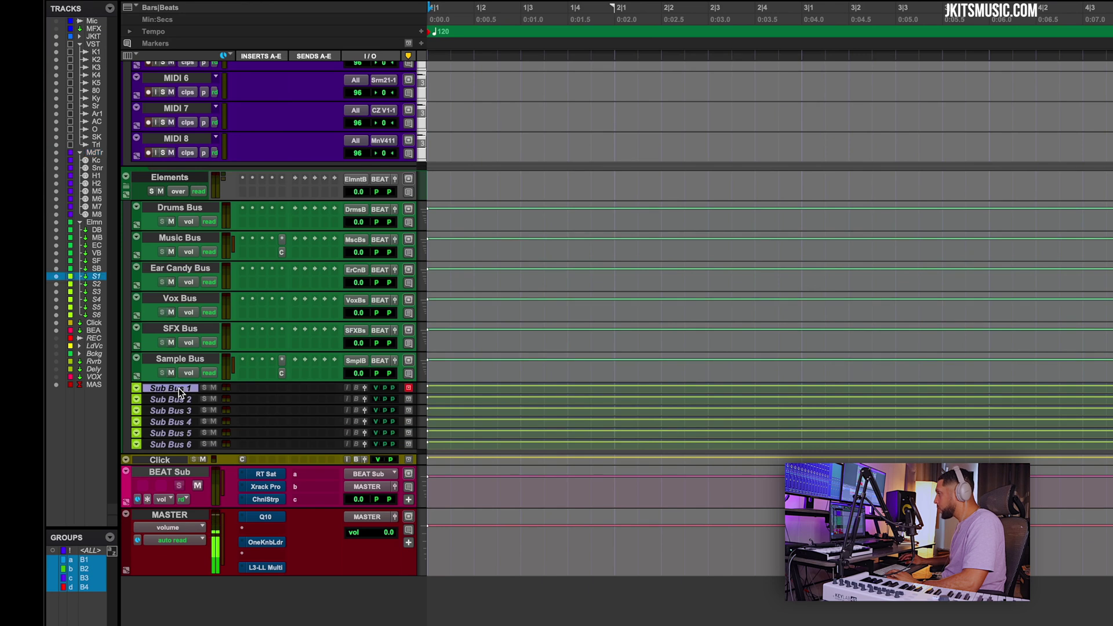
shift+click(176, 443)
right_click(176, 442)
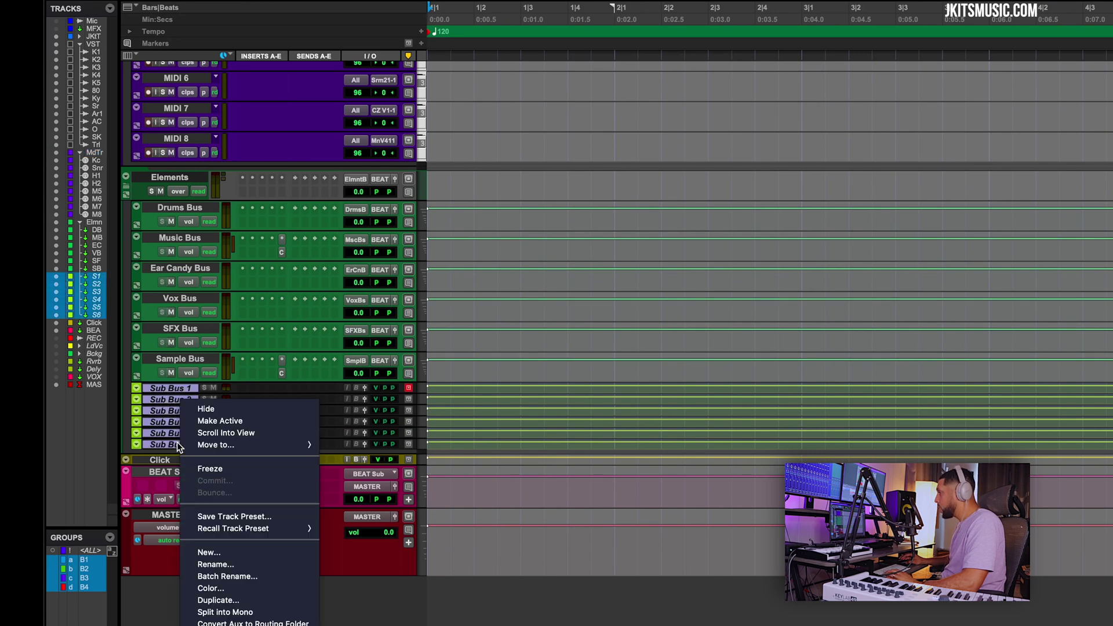
click(241, 420)
click(175, 385)
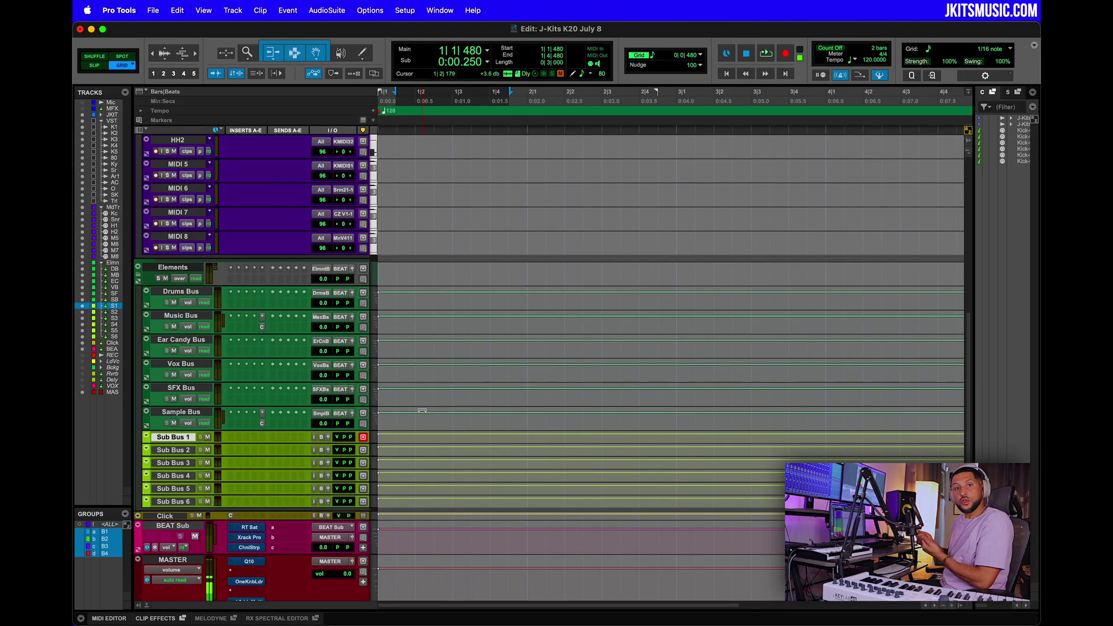
Move Sub Bus 1 above Drums Bus, import the crash samples, and shift the 01 clip later.
drag(177, 438, 202, 297)
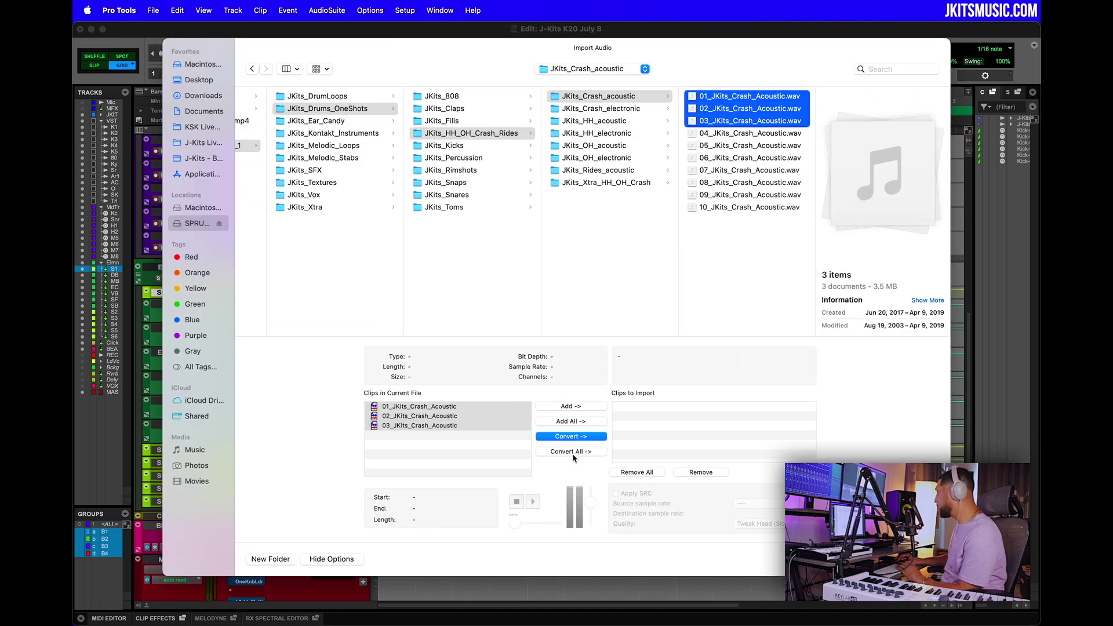
key(Return)
key(Return)
scroll(522, 354, down, 4)
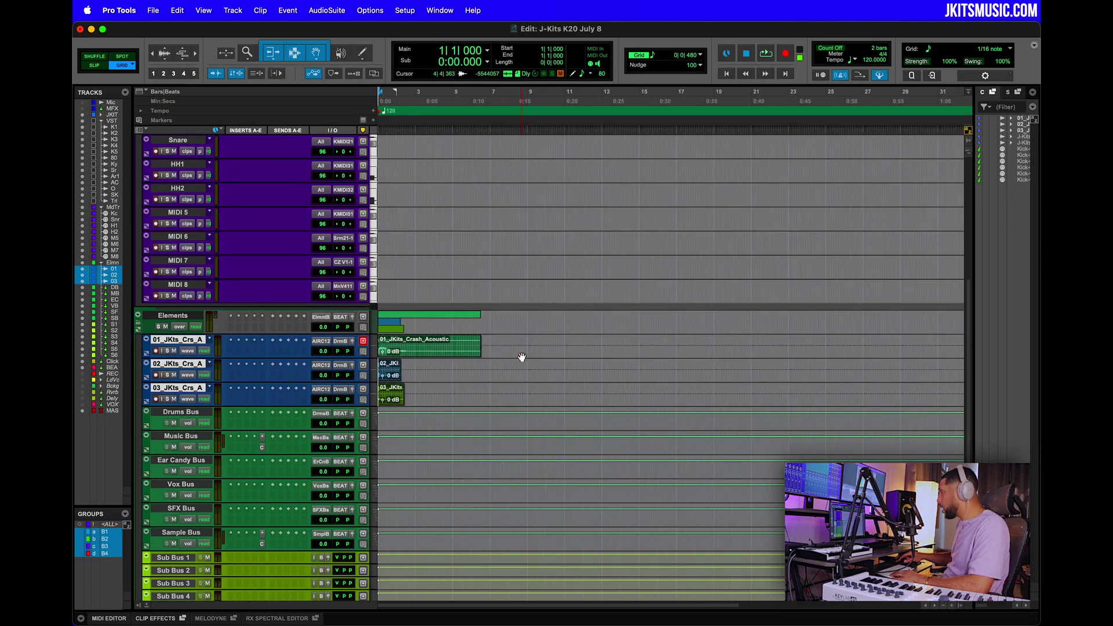
drag(408, 356, 462, 378)
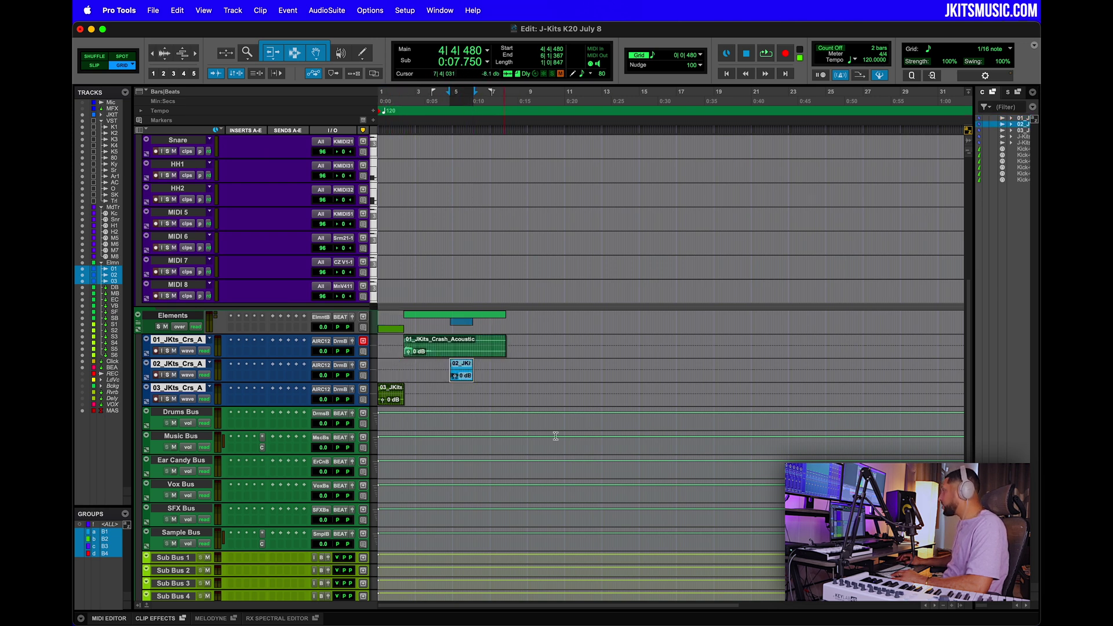
Move the 03 crash clip to bar 7 and copy the 02 clip to bar 10.
drag(389, 402, 511, 405)
drag(462, 378, 561, 378)
key(super+bracketright)
scroll(469, 360, left, 3)
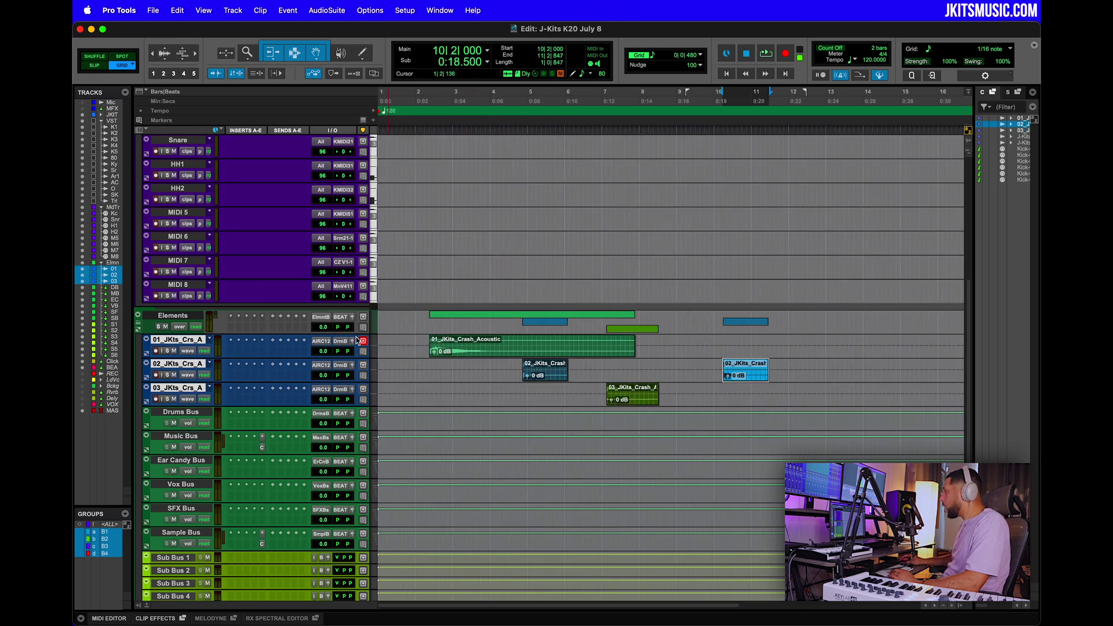
Route the three crash tracks' output to the Drums Bus.
click(344, 341)
mouse_move(360, 351)
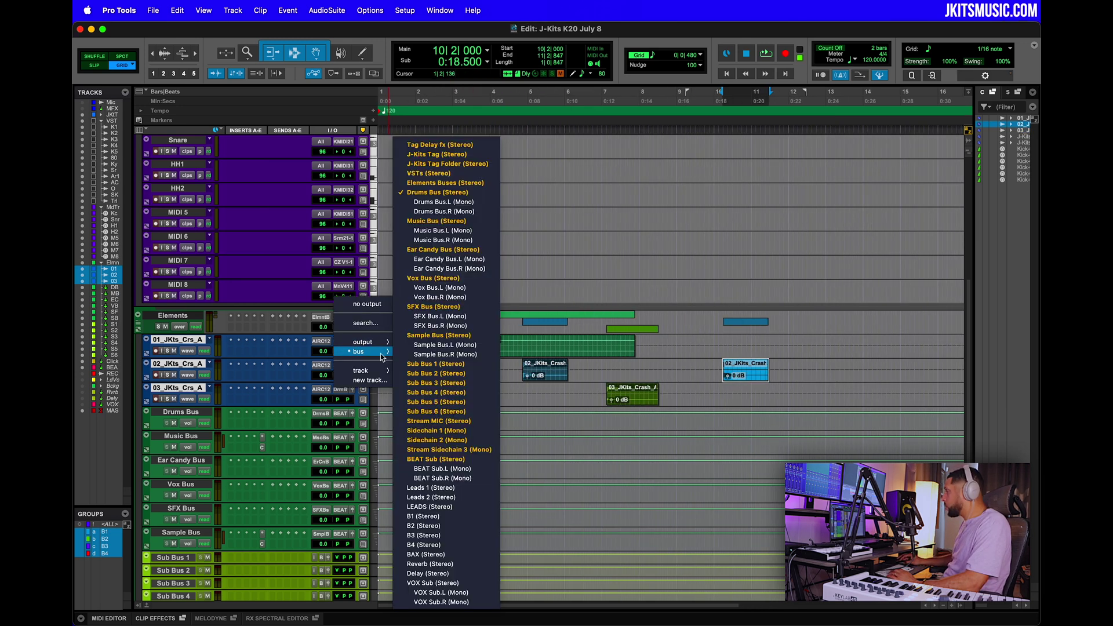
click(409, 193)
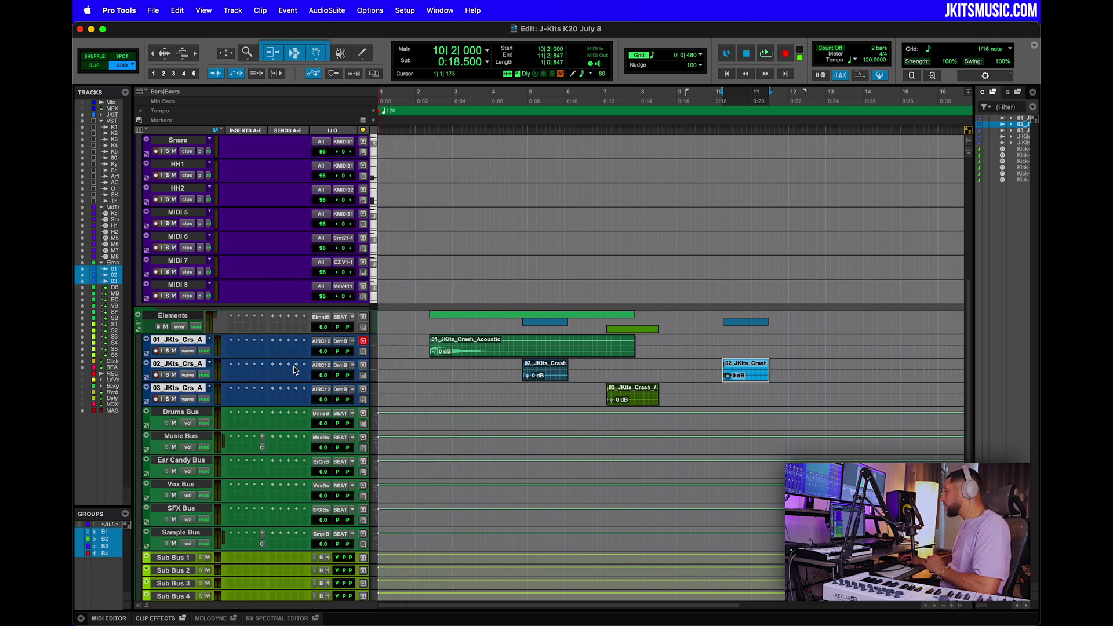
Insert TrueVerb on insert slot A of 01_JKts_Crs_A and copy it to the 03 crash track.
alt+click(178, 341)
click(232, 345)
mouse_move(275, 342)
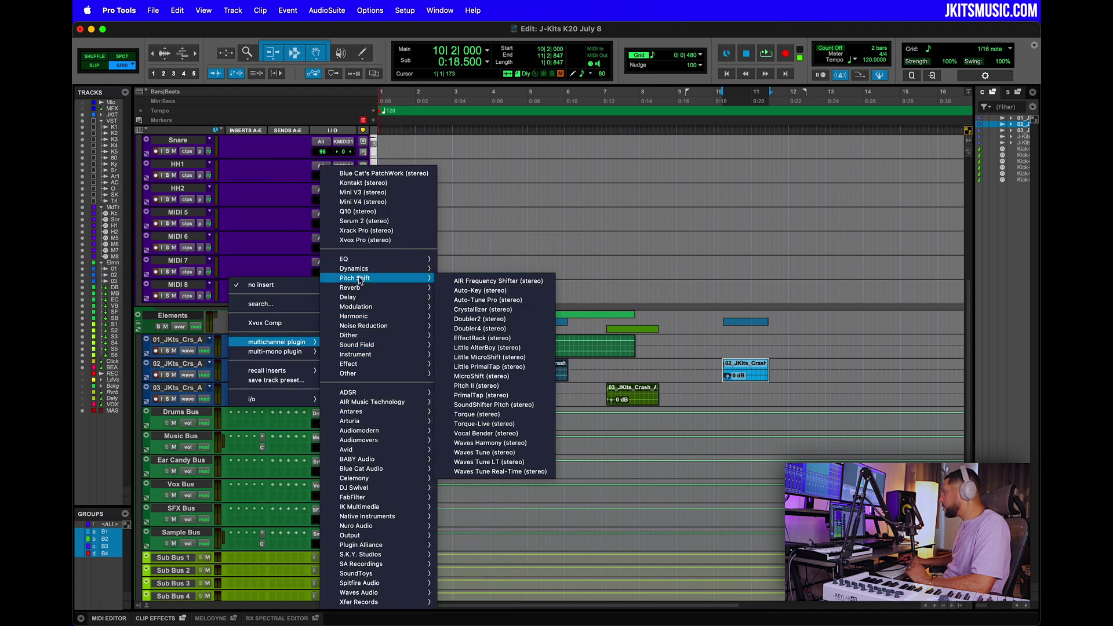
mouse_move(371, 287)
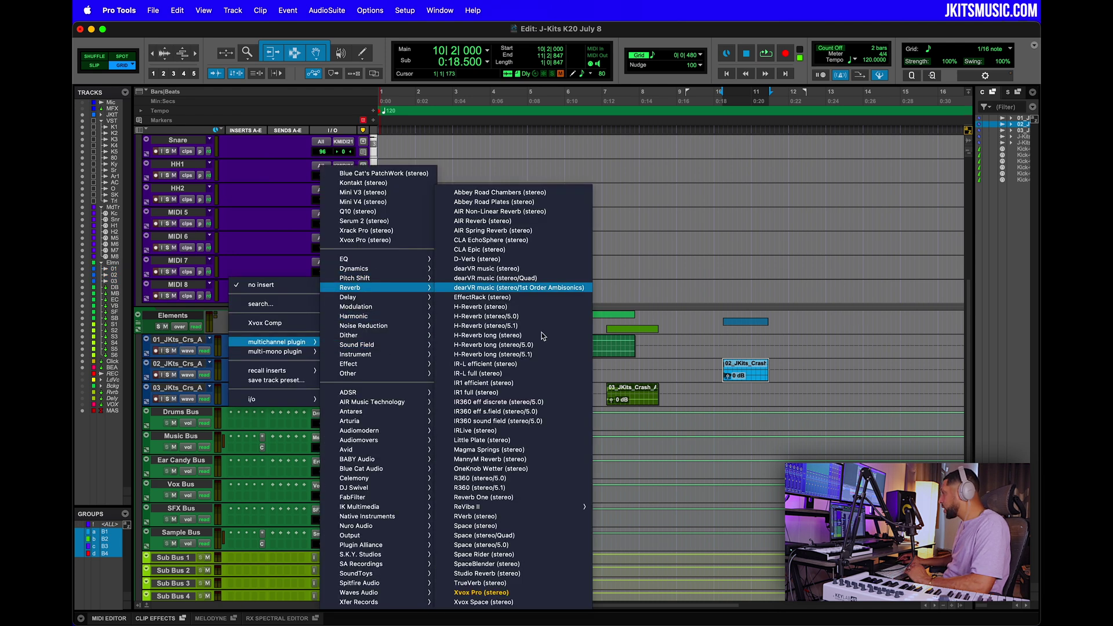
click(524, 584)
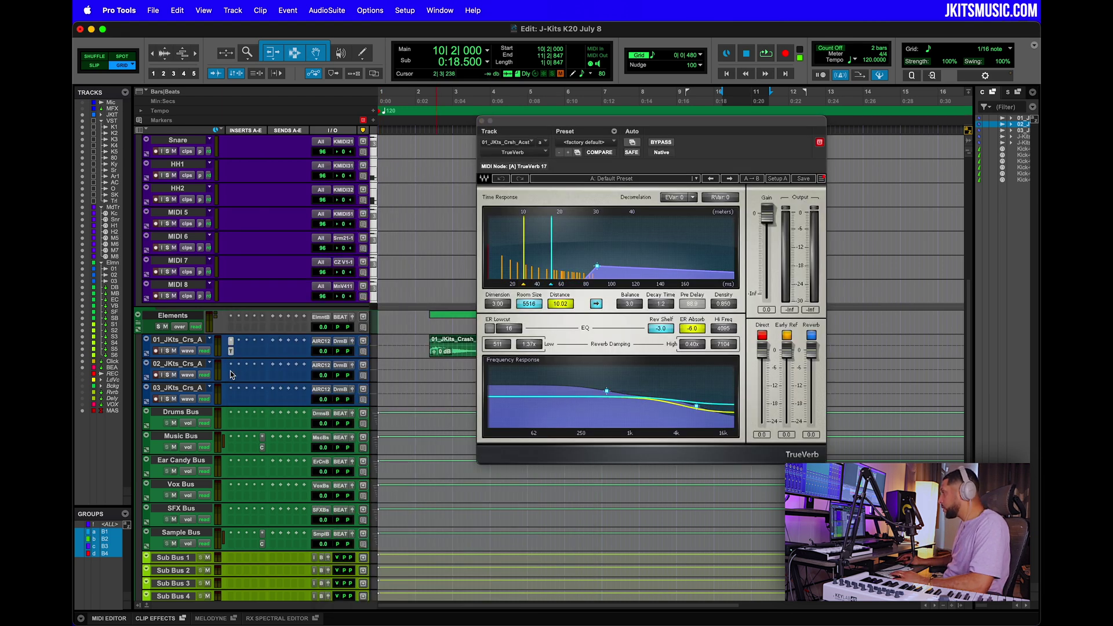
drag(232, 396, 234, 397)
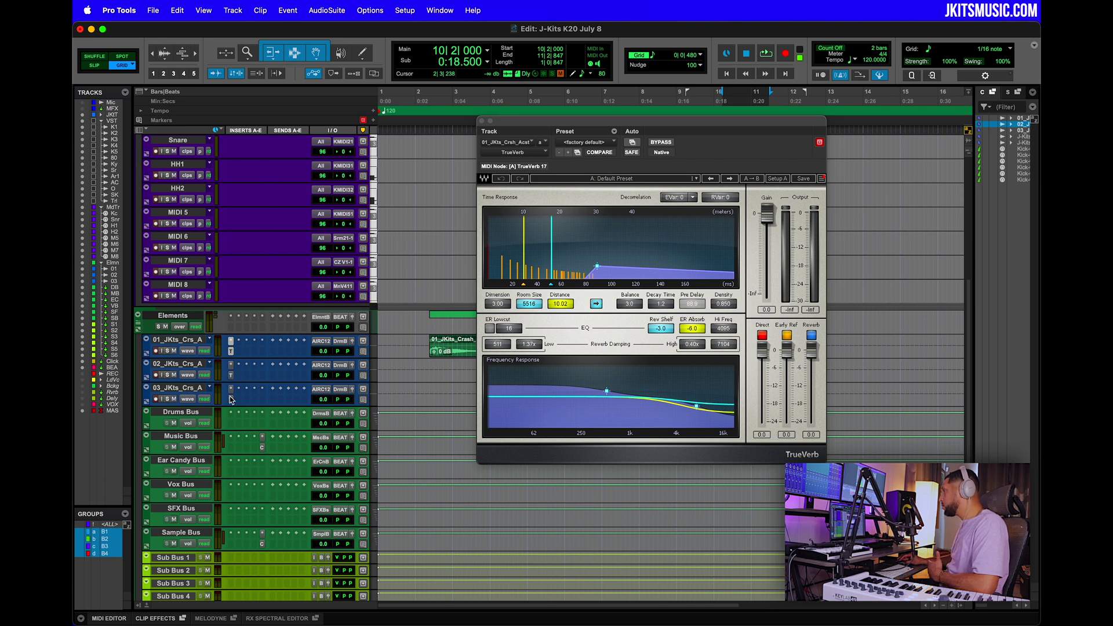
click(231, 398)
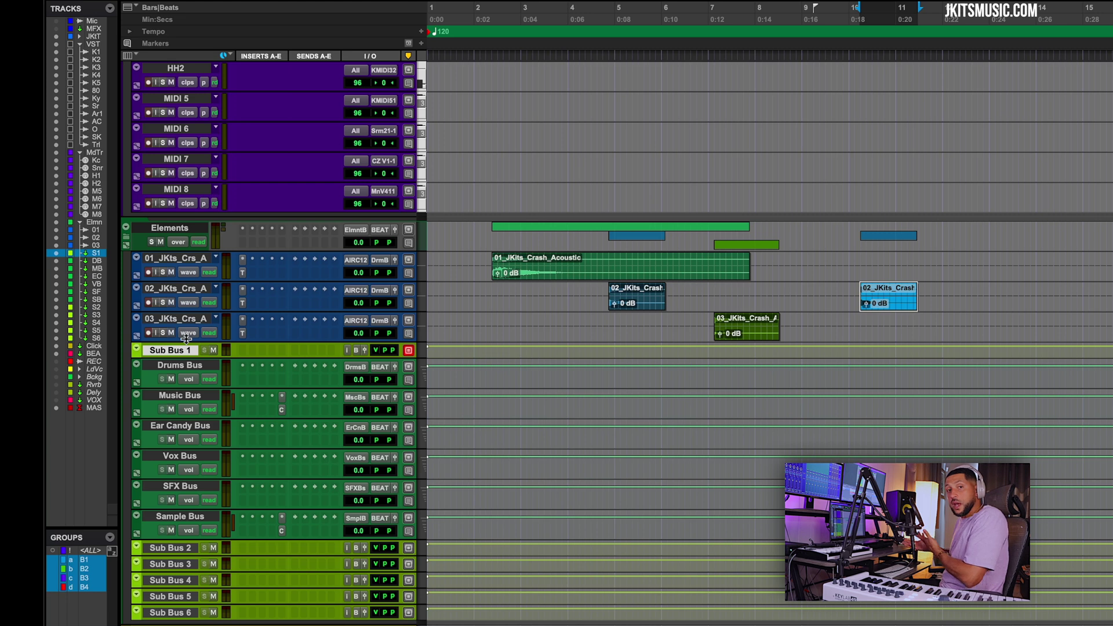
Remove the reverb from crash tracks 02 and 03 and move track 01's TrueVerb onto Sub Bus 1.
click(191, 318)
shift+click(204, 292)
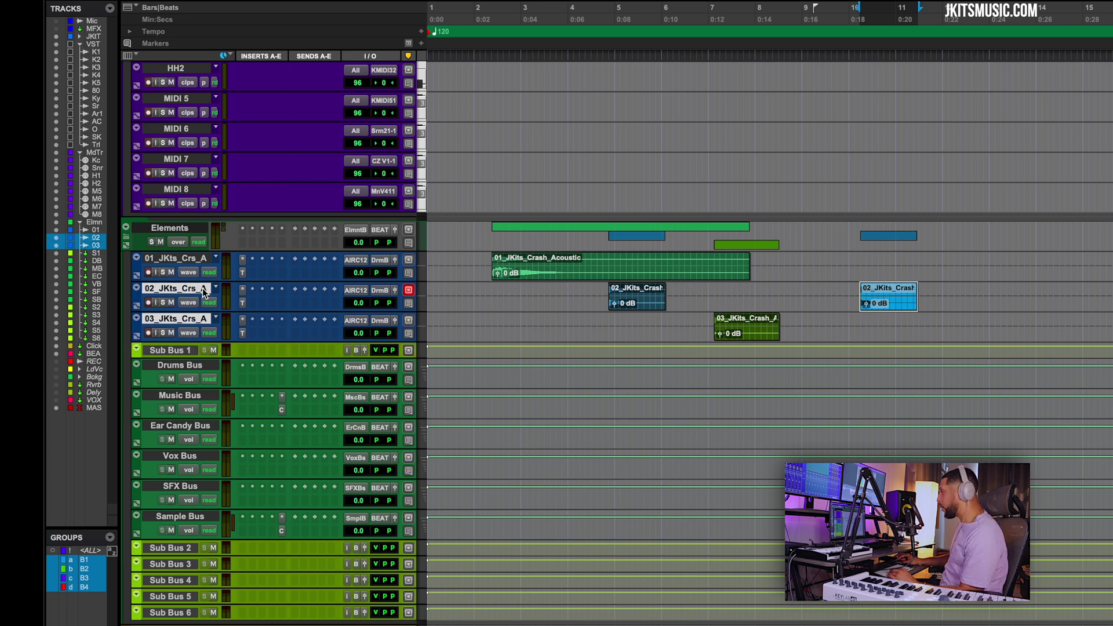
click(242, 290)
click(294, 221)
click(242, 274)
drag(242, 272, 242, 351)
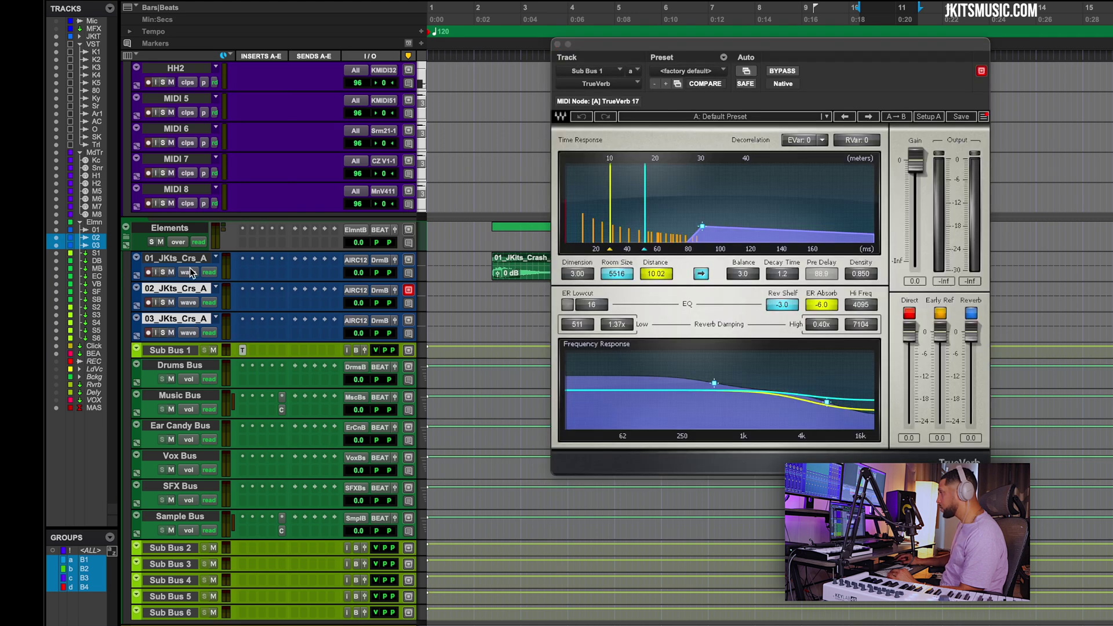
Route the outputs of crash tracks 01–03 into Sub Bus 1.
shift+click(193, 262)
click(381, 266)
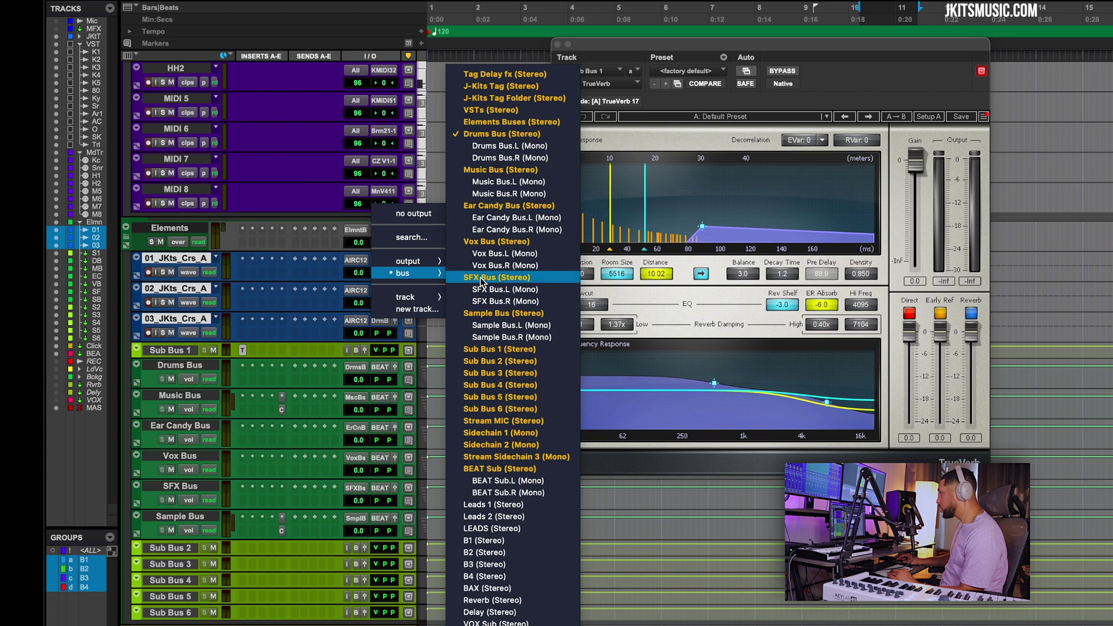
click(486, 342)
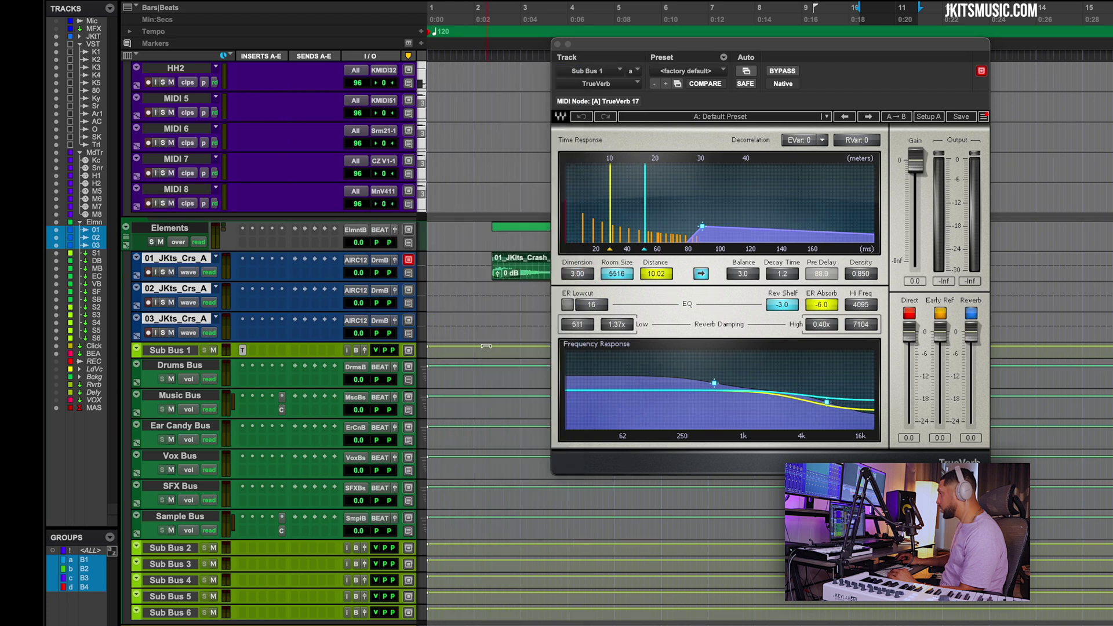
Rename Sub Bus 1 to Cymbals.
double_click(158, 348)
text(Cym)
key(Return)
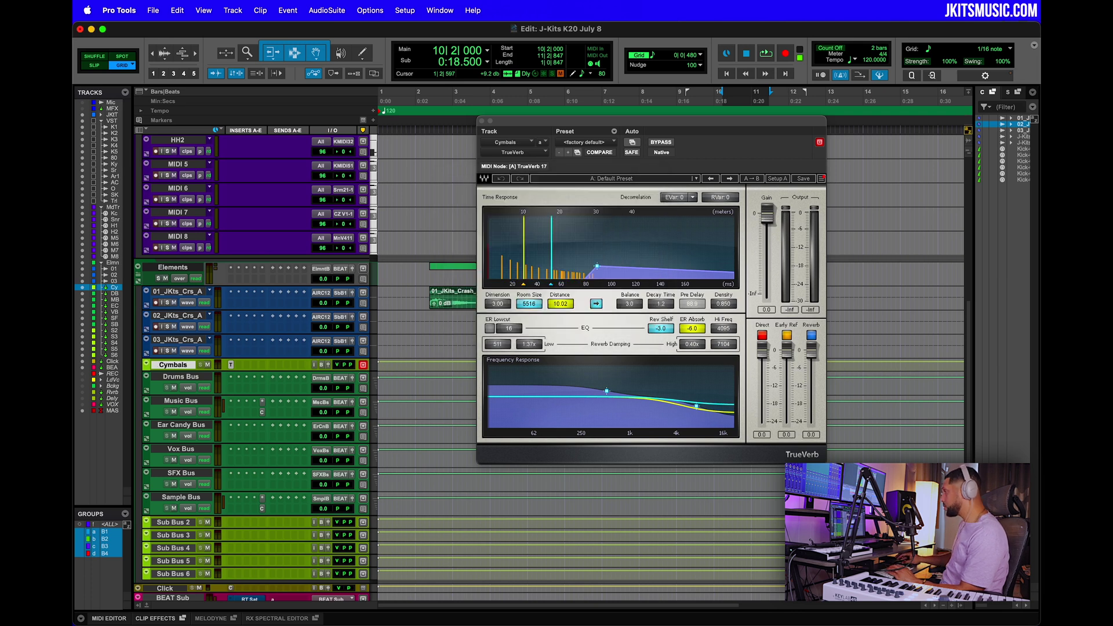
Send the Cymbals bus output to the Drums Bus and close the TrueVerb window.
click(323, 367)
mouse_move(351, 375)
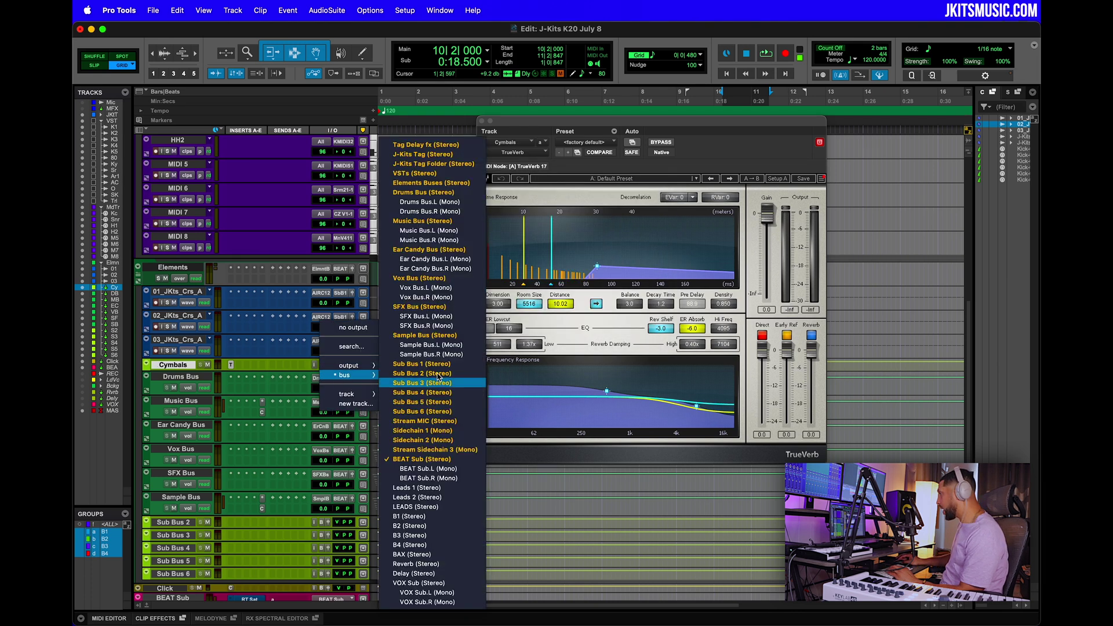
click(431, 193)
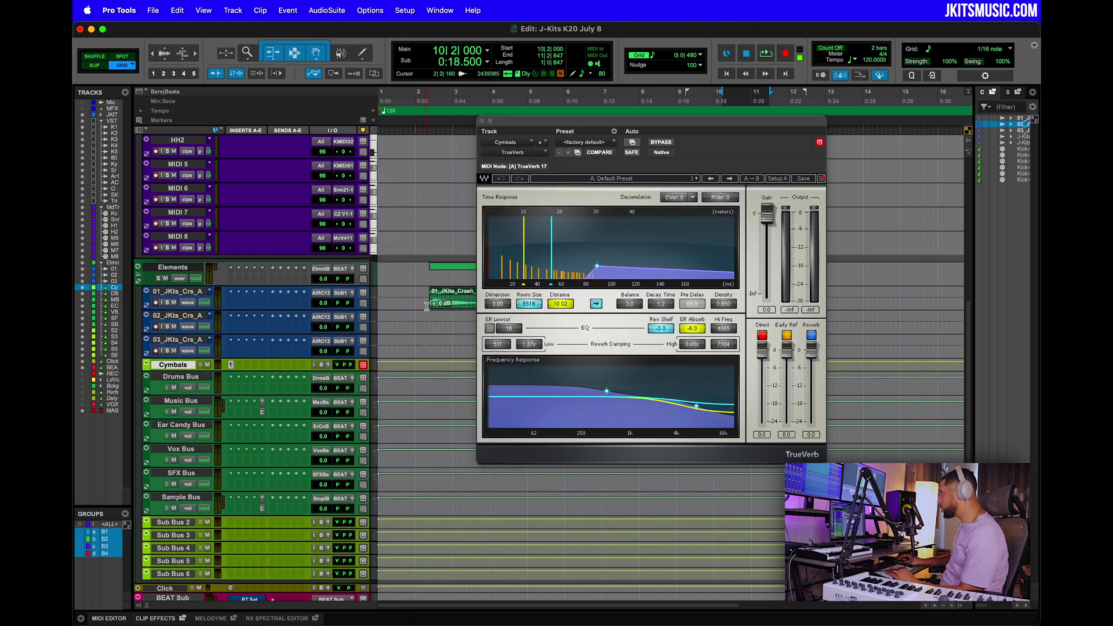
click(482, 122)
Play from bar 2 to hear the crashes, jumping ahead to the third crash clip.
click(430, 327)
key(space)
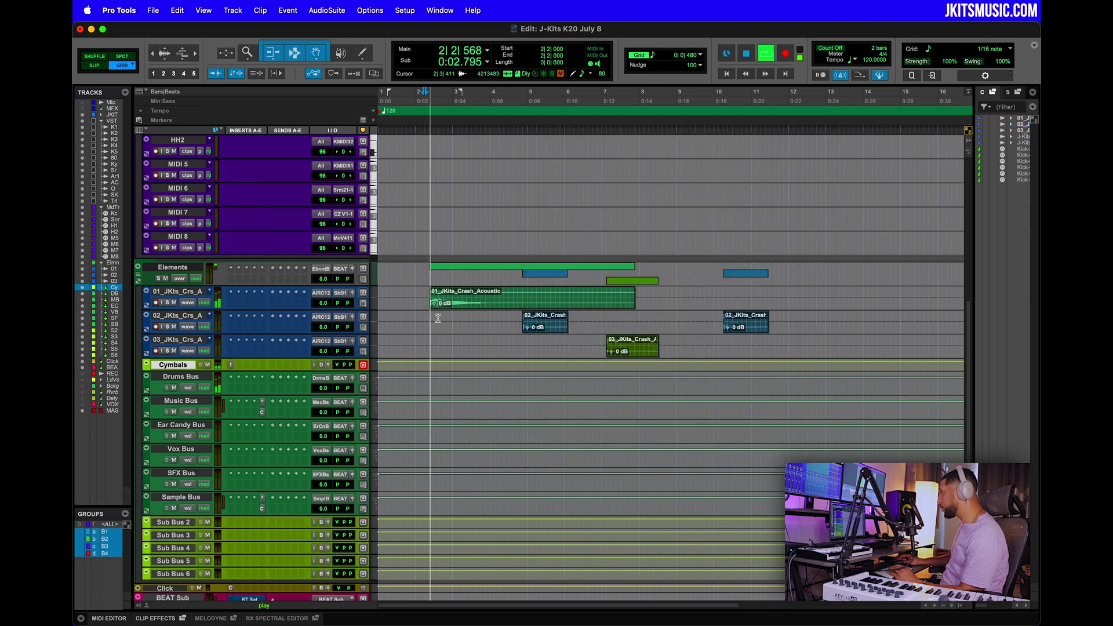
click(518, 347)
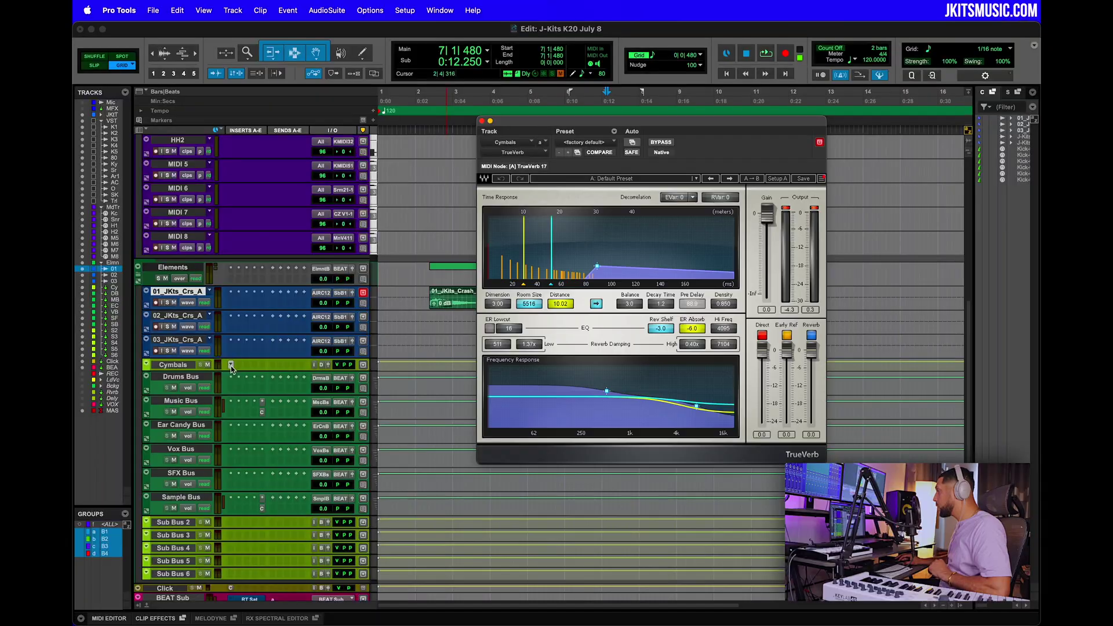
Turn the Cymbals bus fader down to -2.5 dB.
click(231, 365)
click(330, 365)
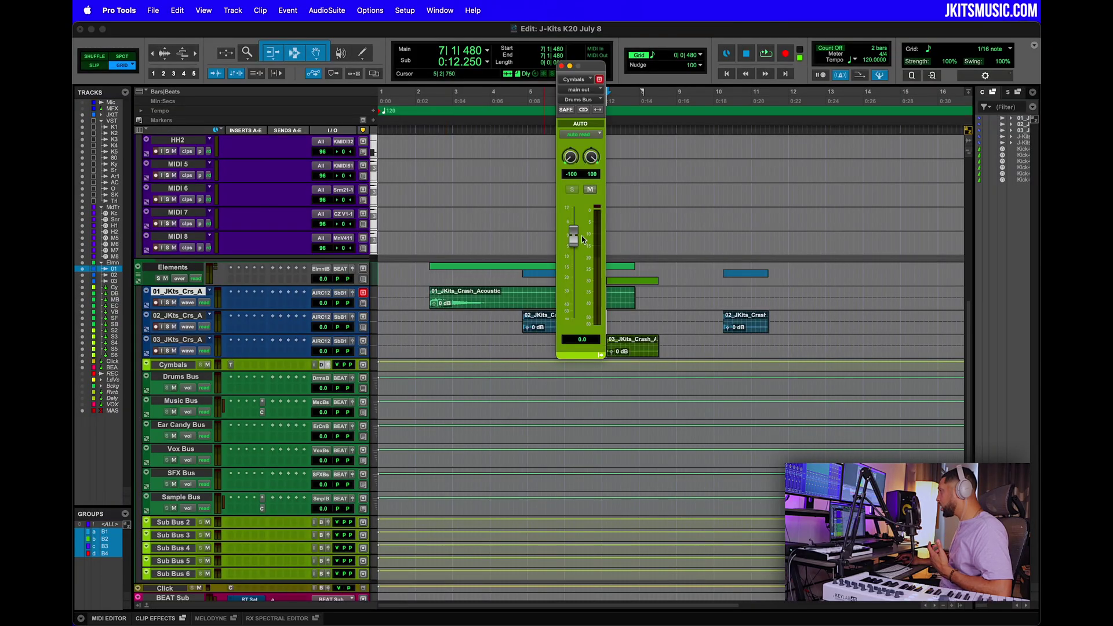
click(236, 316)
click(171, 310)
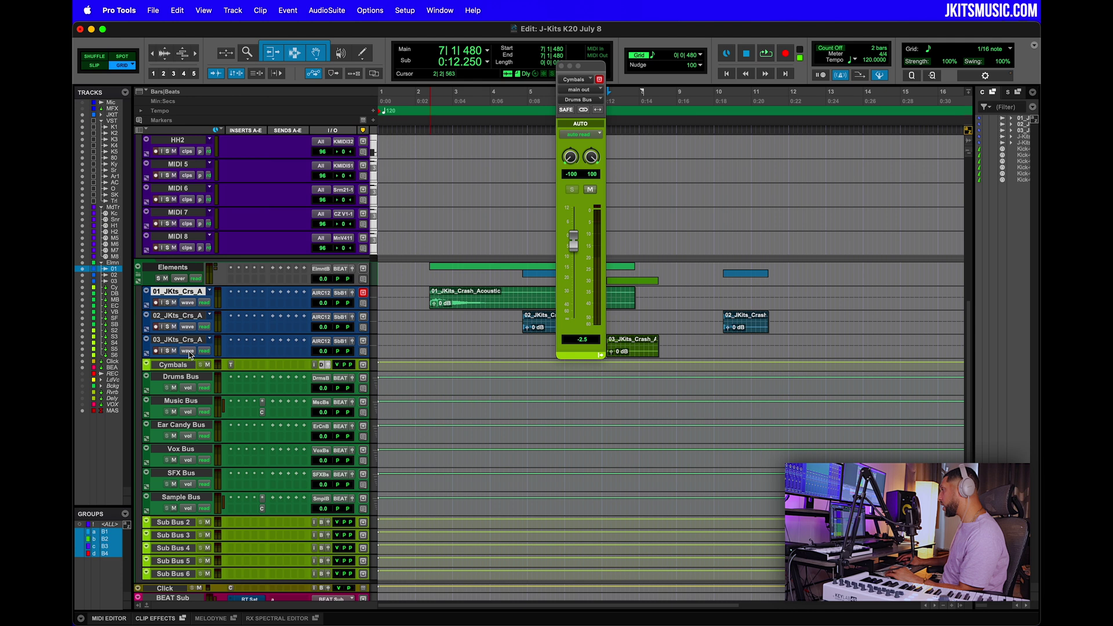
Set the three crash tracks to mini track height.
click(191, 346)
shift+click(193, 293)
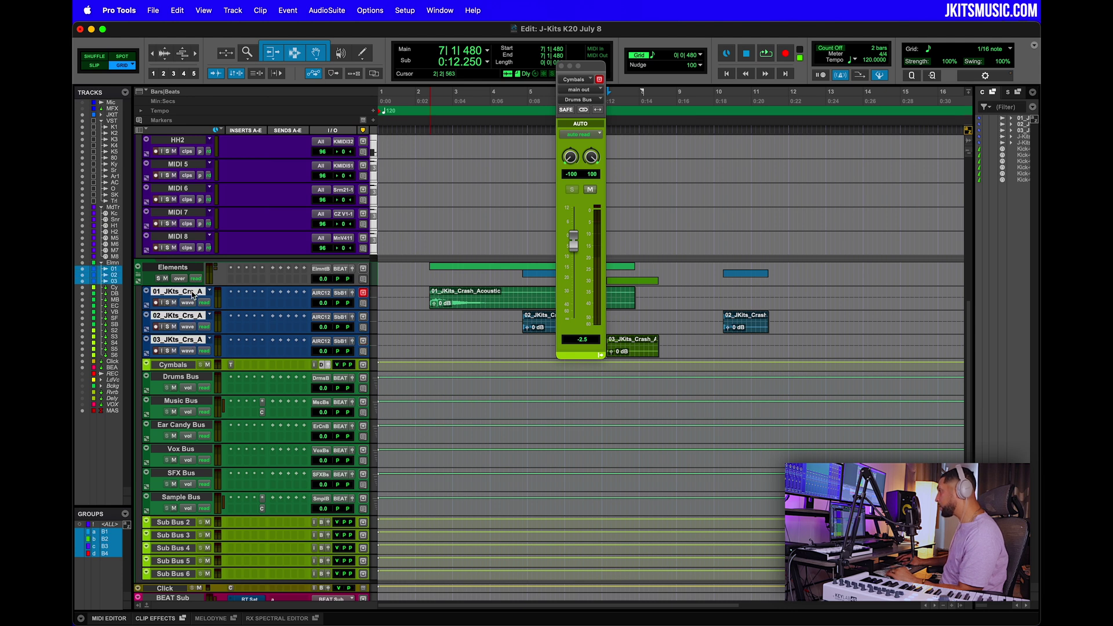
click(369, 299)
click(383, 292)
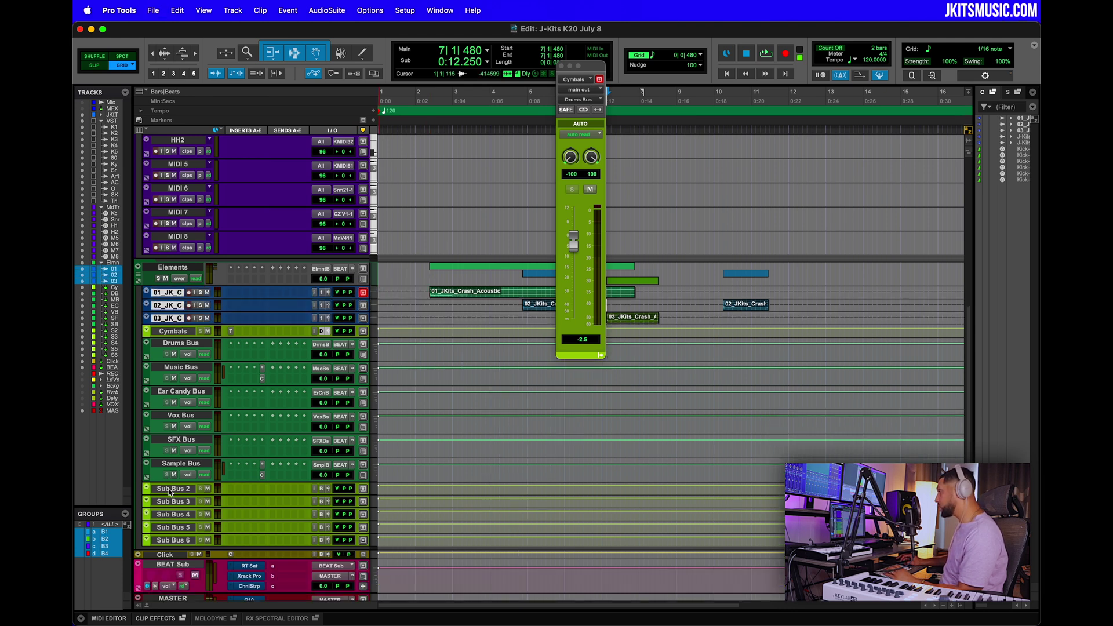
Move Sub Bus 2 under Cymbals, rename it Claps, then move it below Drums Bus to rename again.
drag(171, 492, 173, 343)
double_click(173, 344)
text(Claps)
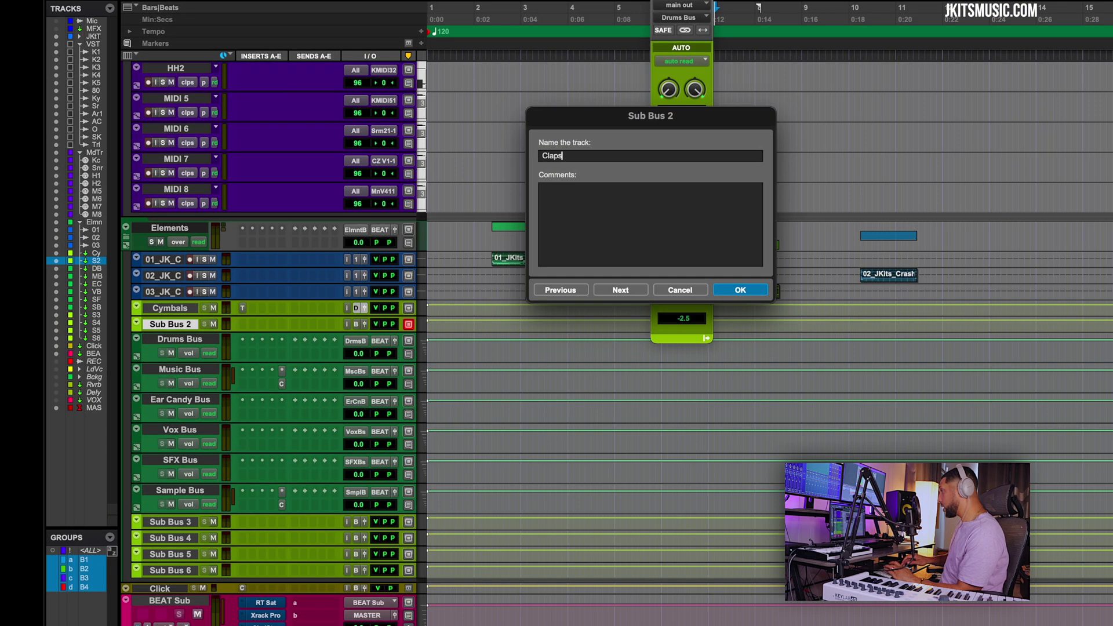
key(Return)
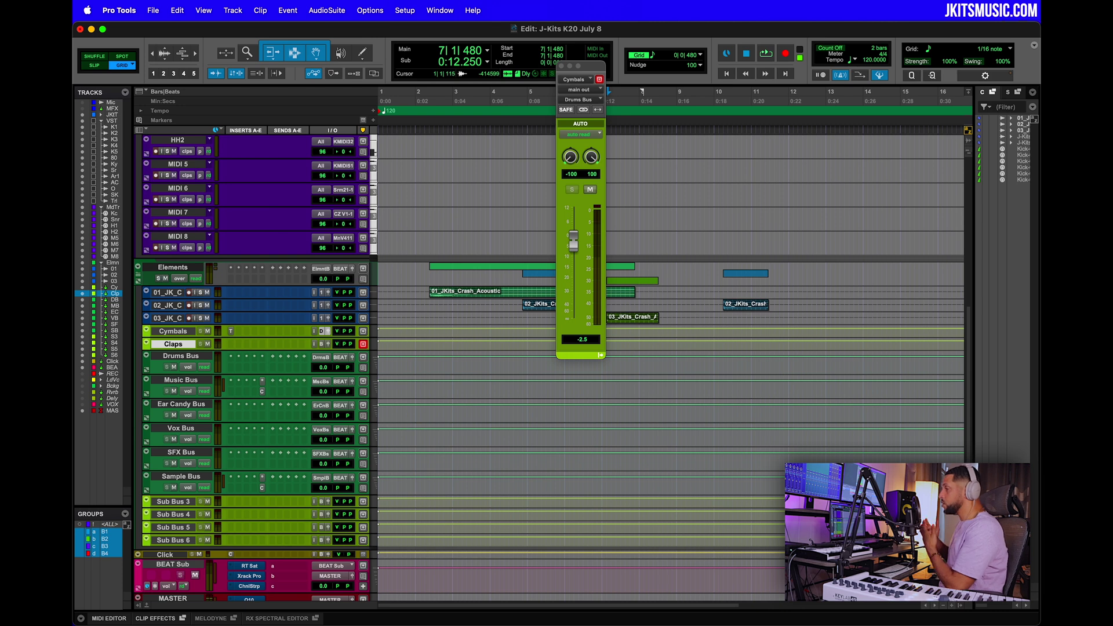
drag(178, 347, 177, 371)
double_click(177, 370)
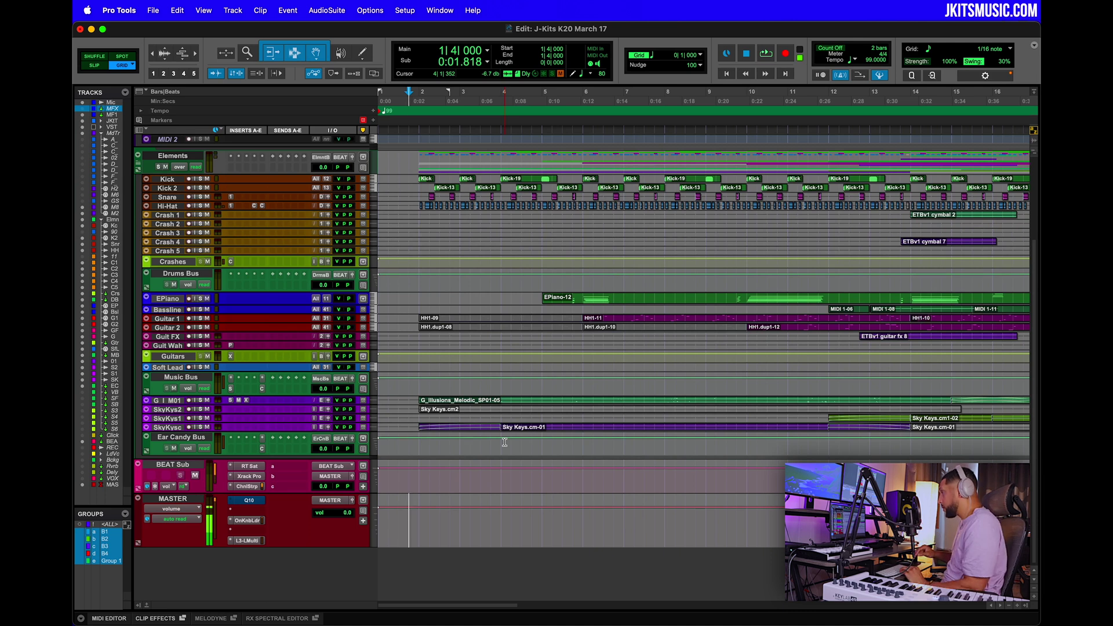
Play the J-Kits K20 March 17 session and open the MASTER track's Q10 equalizer.
key(space)
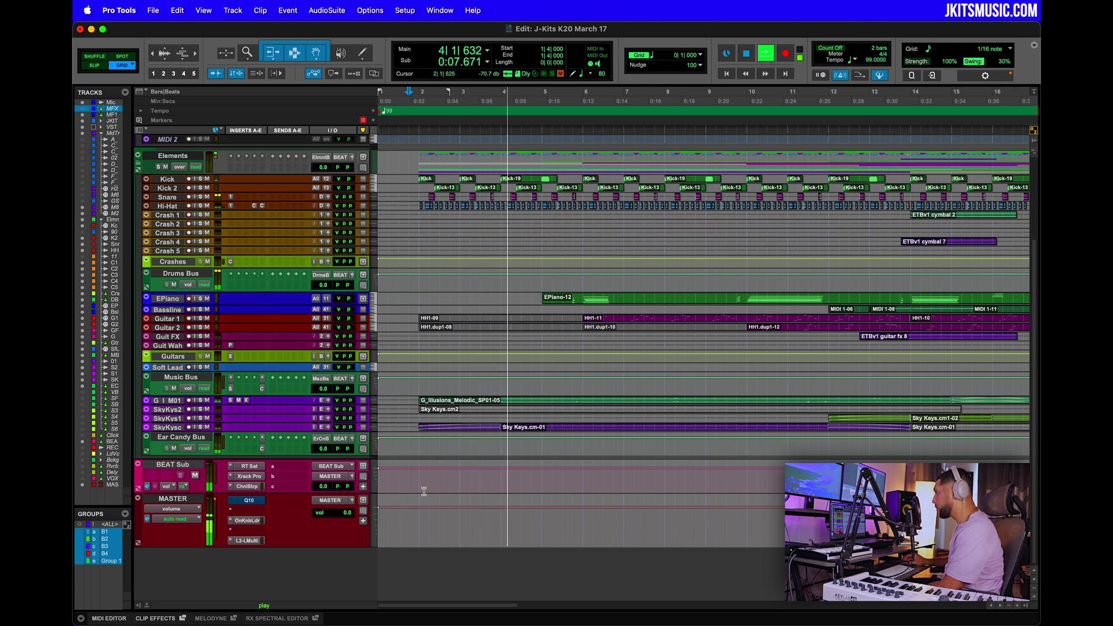
click(246, 501)
drag(447, 170, 764, 527)
scroll(756, 433, up, 3)
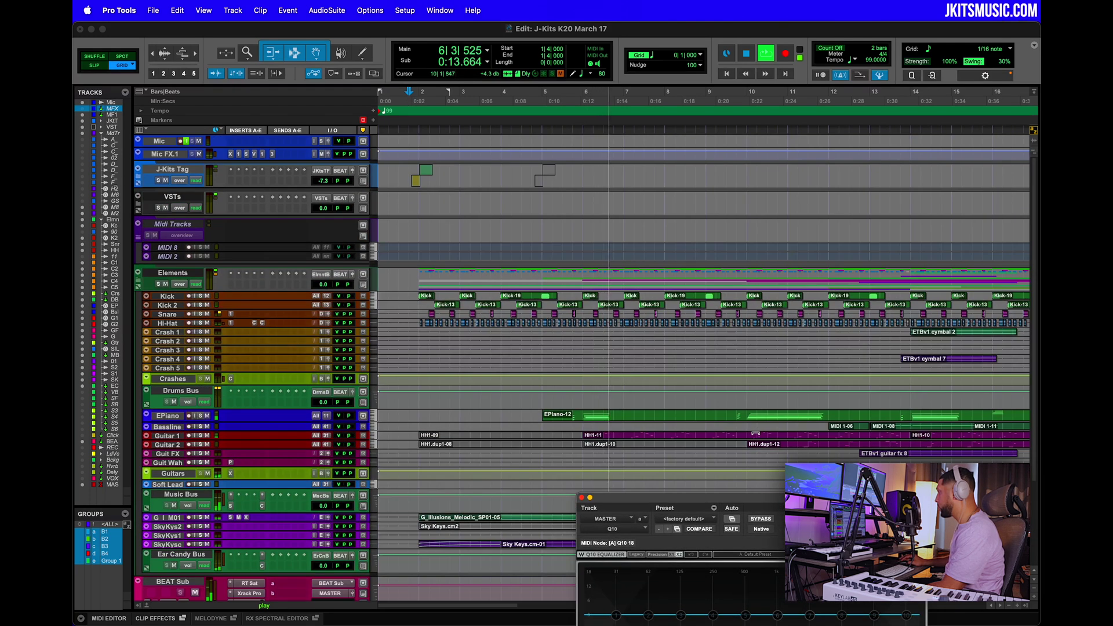
scroll(745, 433, left, 2)
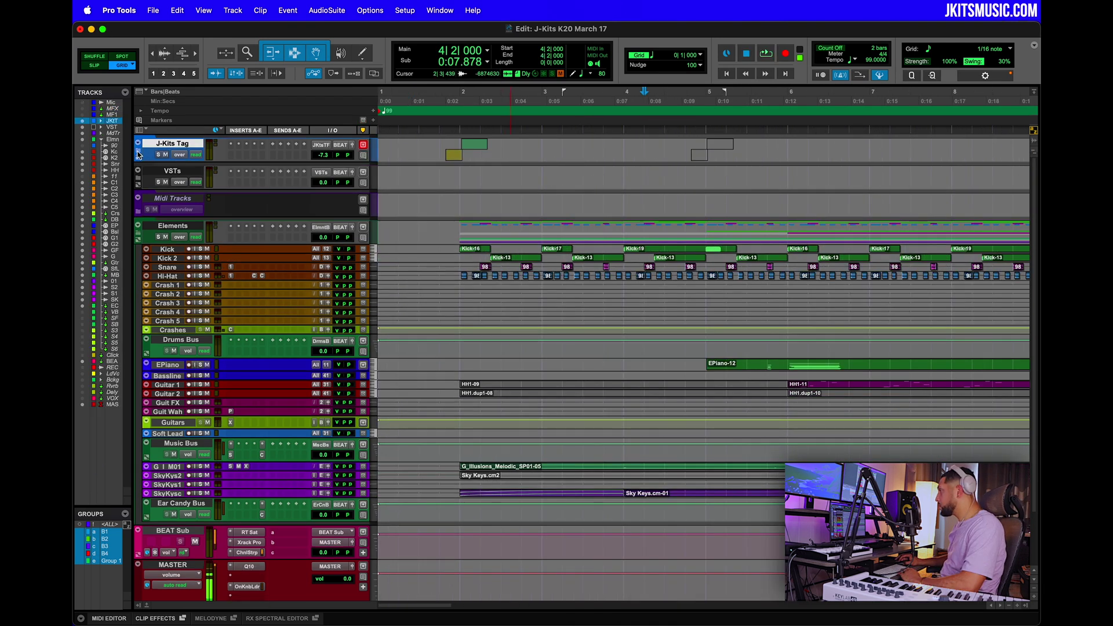
click(139, 153)
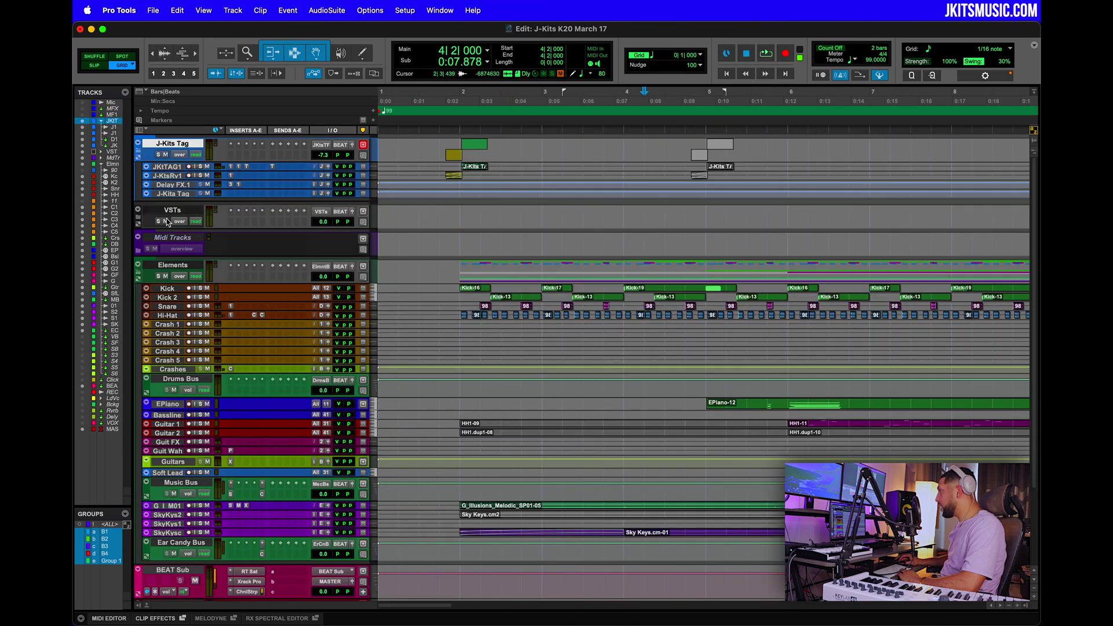
click(139, 153)
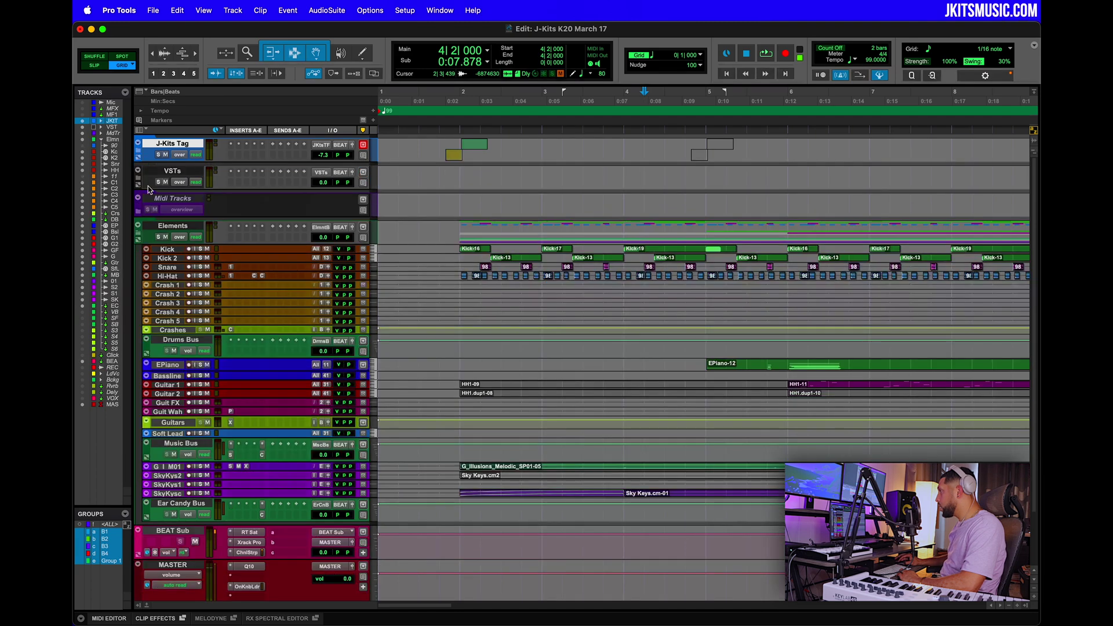
scroll(199, 187, down, 3)
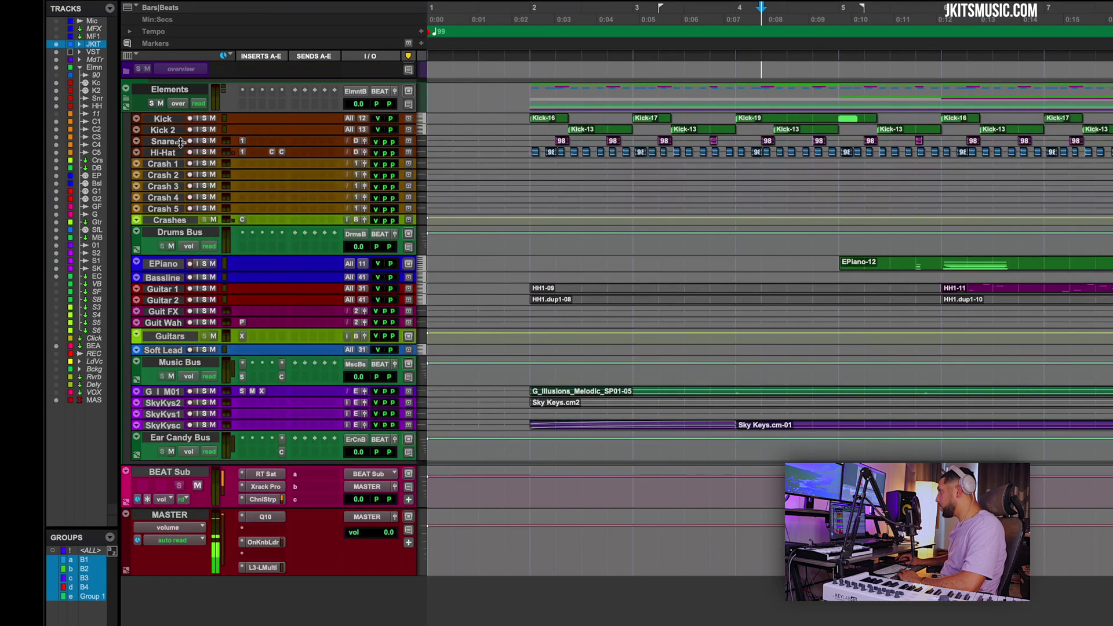
scroll(176, 121, up, 2)
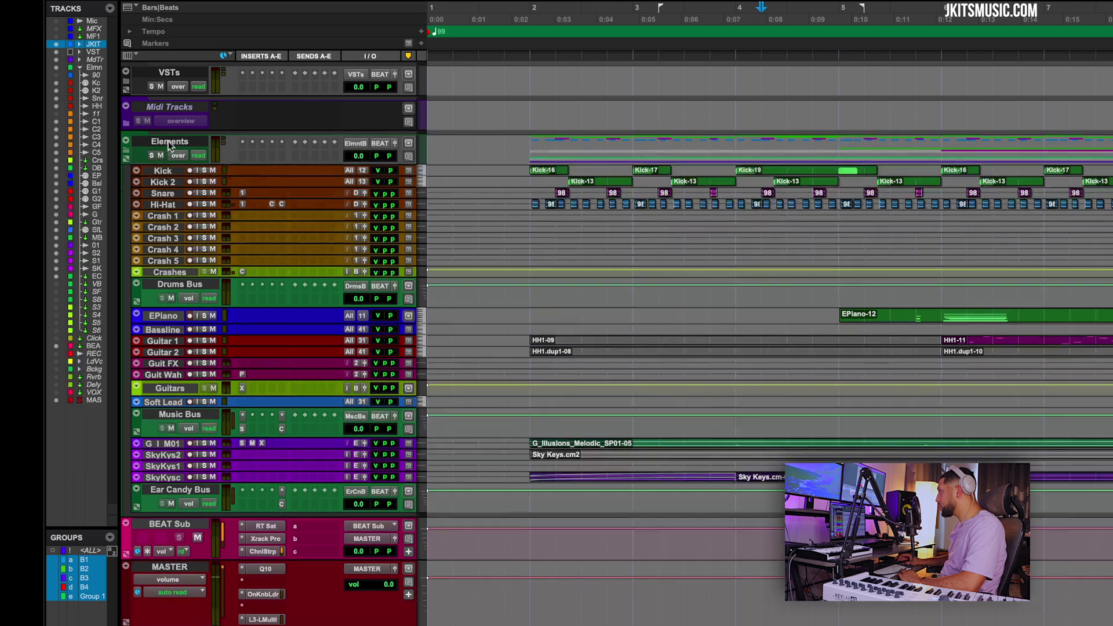
scroll(189, 222, down, 1)
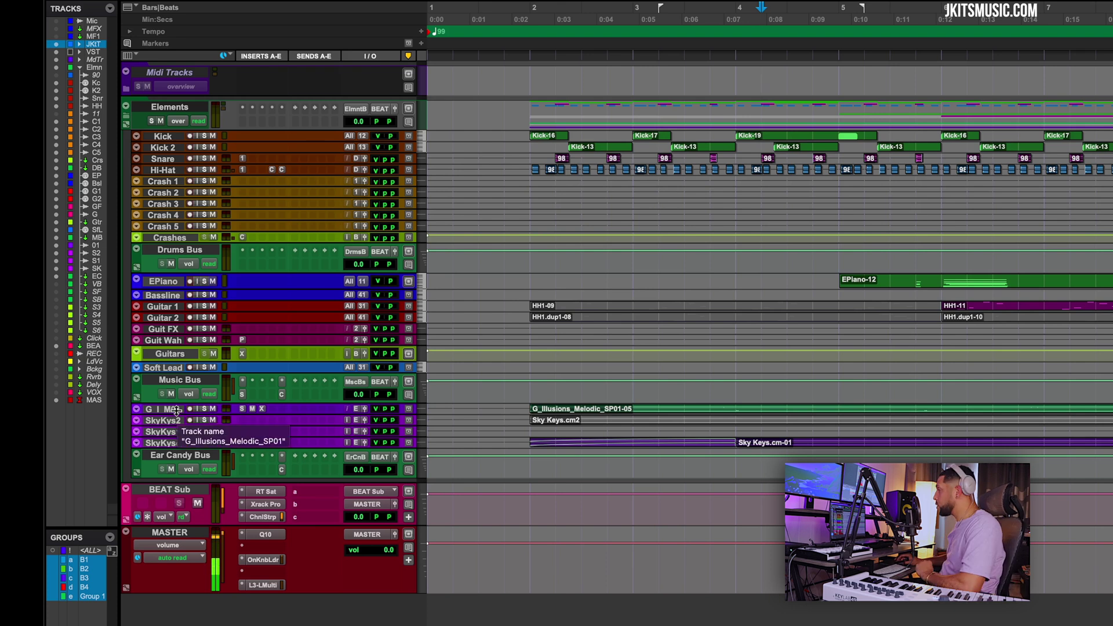
scroll(277, 384, up, 2)
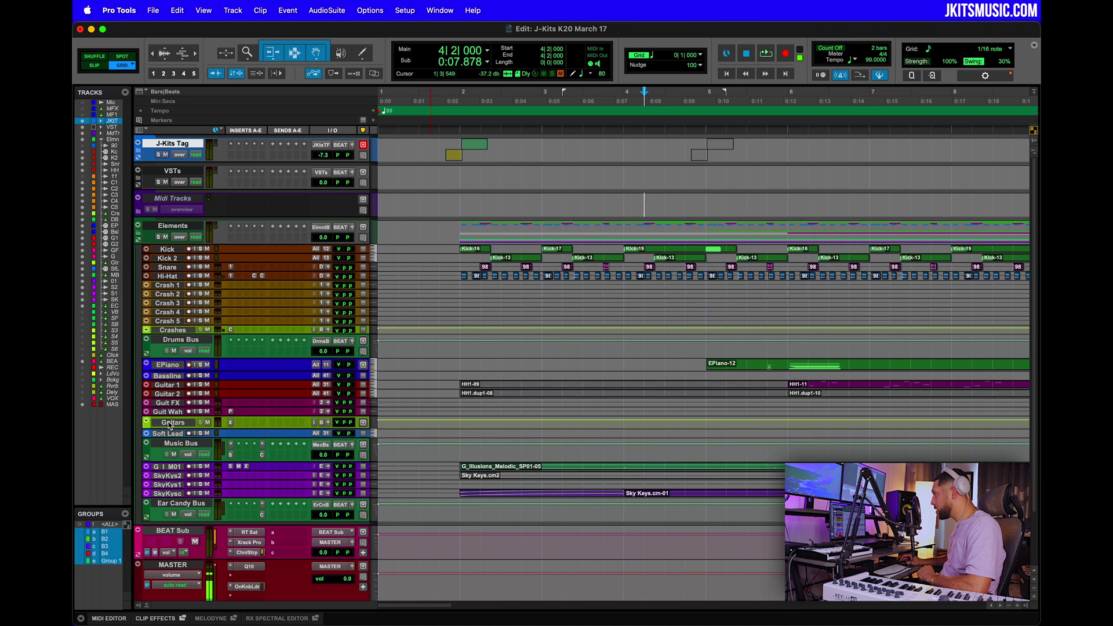
scroll(183, 445, down, 3)
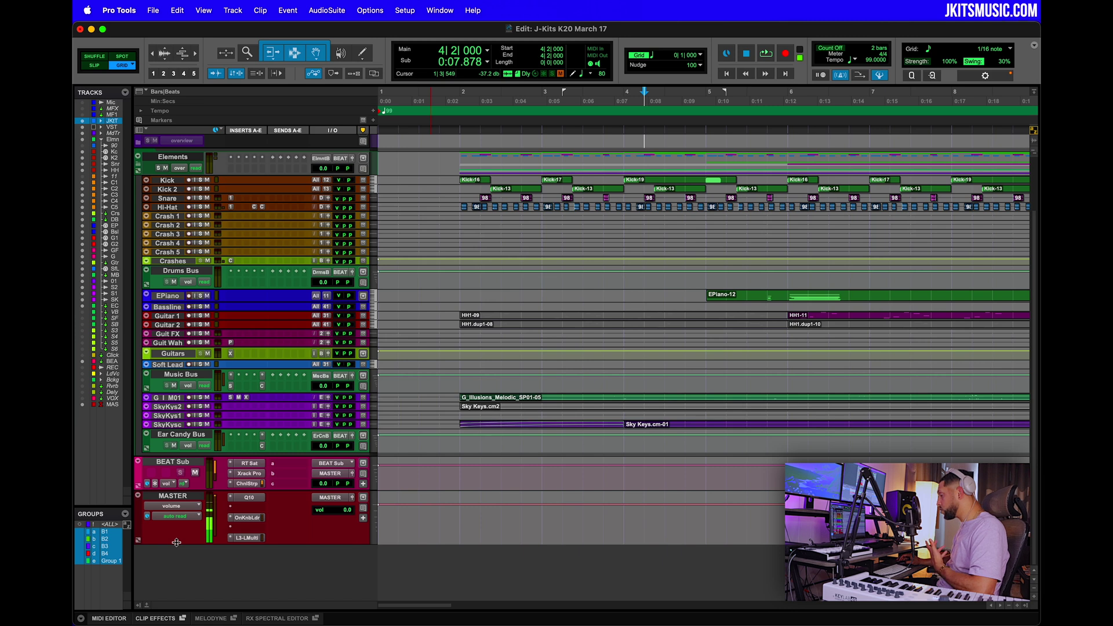
scroll(480, 448, up, 3)
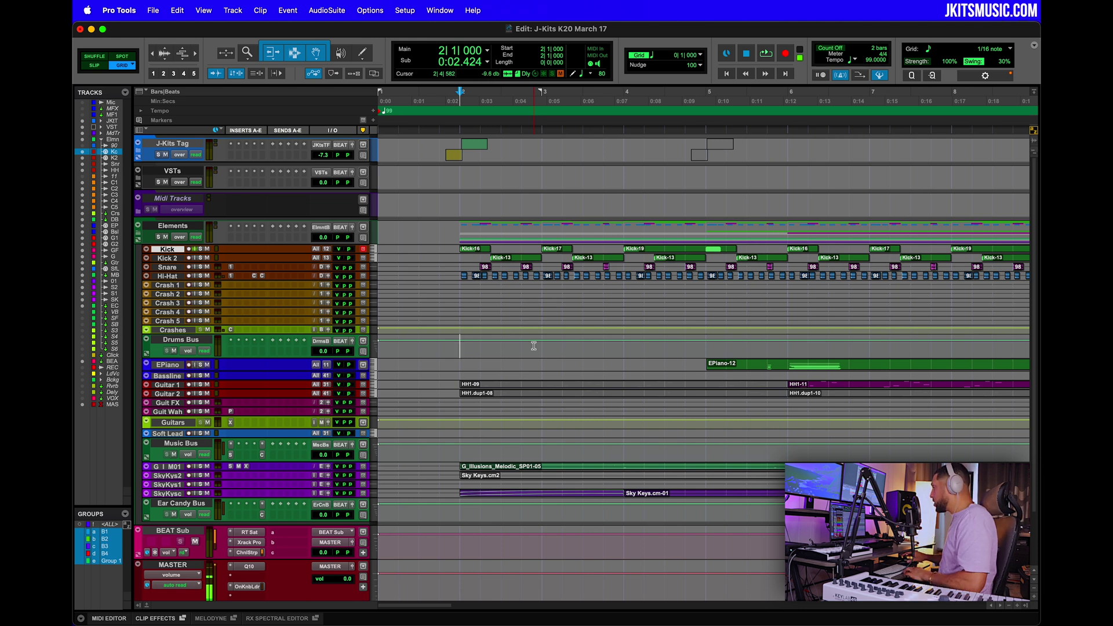
Play the song, toggle the Drums Bus mute, and mute the Music Bus and Ear Candy Bus.
key(space)
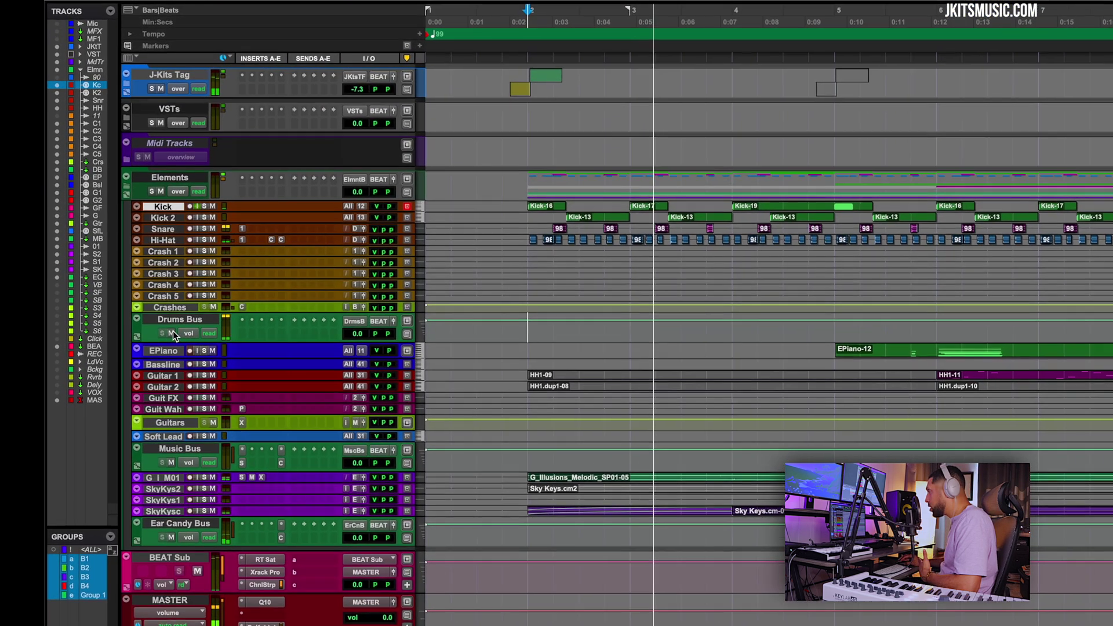
click(173, 350)
scroll(660, 330, right, 3)
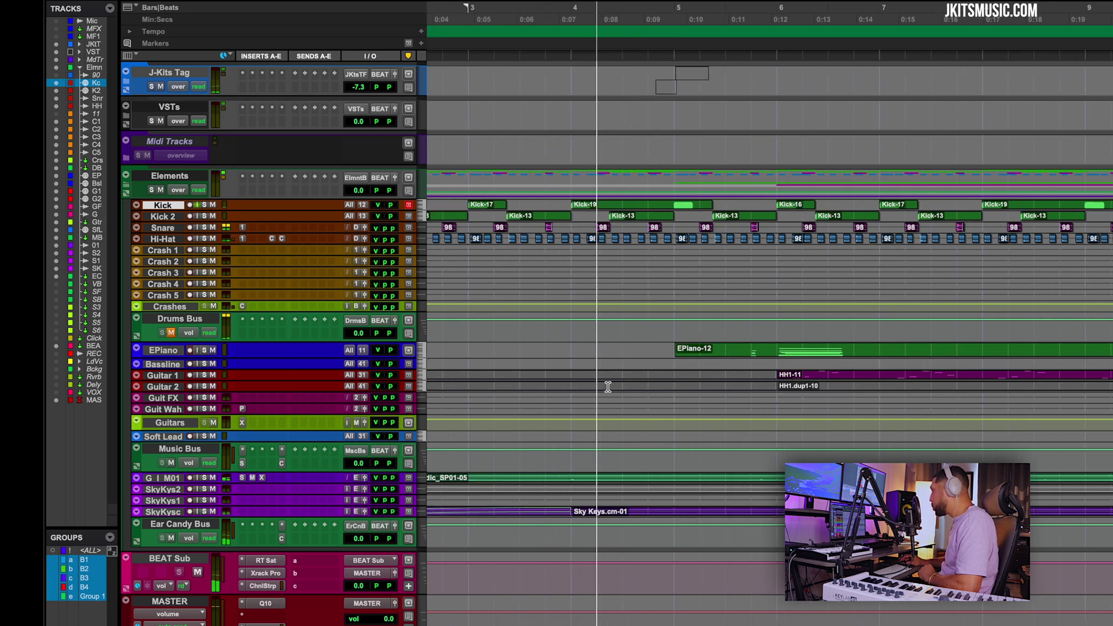
scroll(608, 387, right, 1)
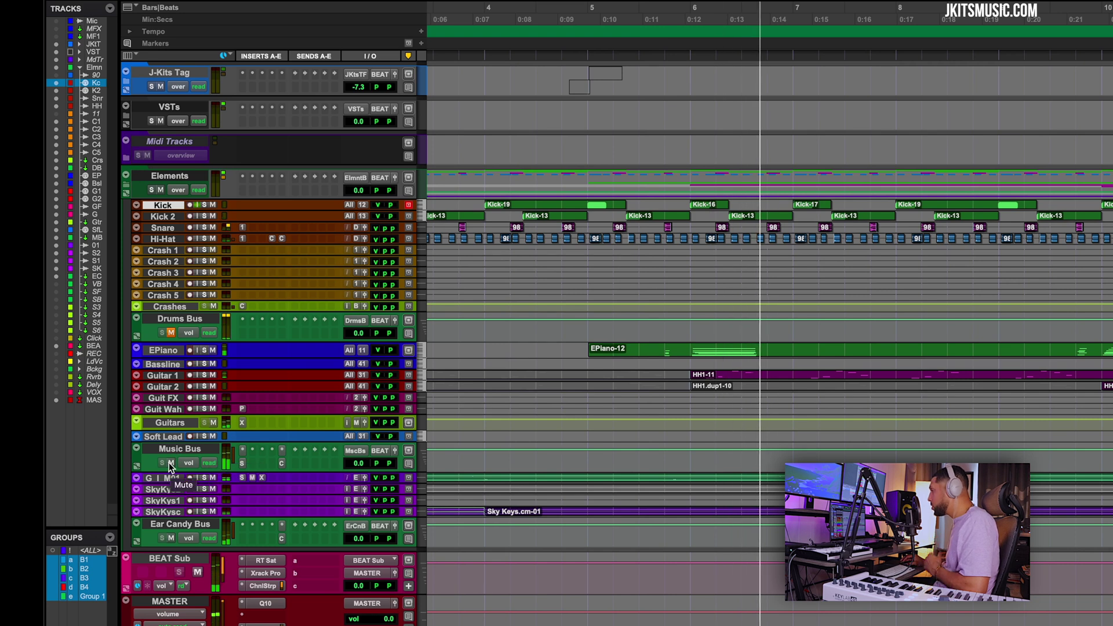
click(171, 333)
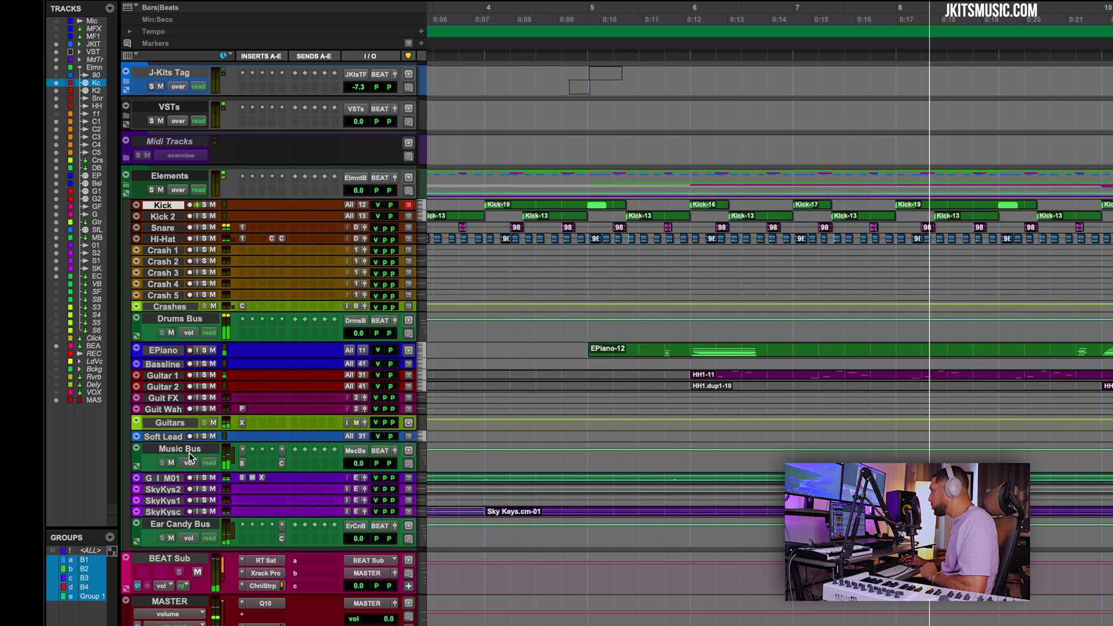
click(171, 463)
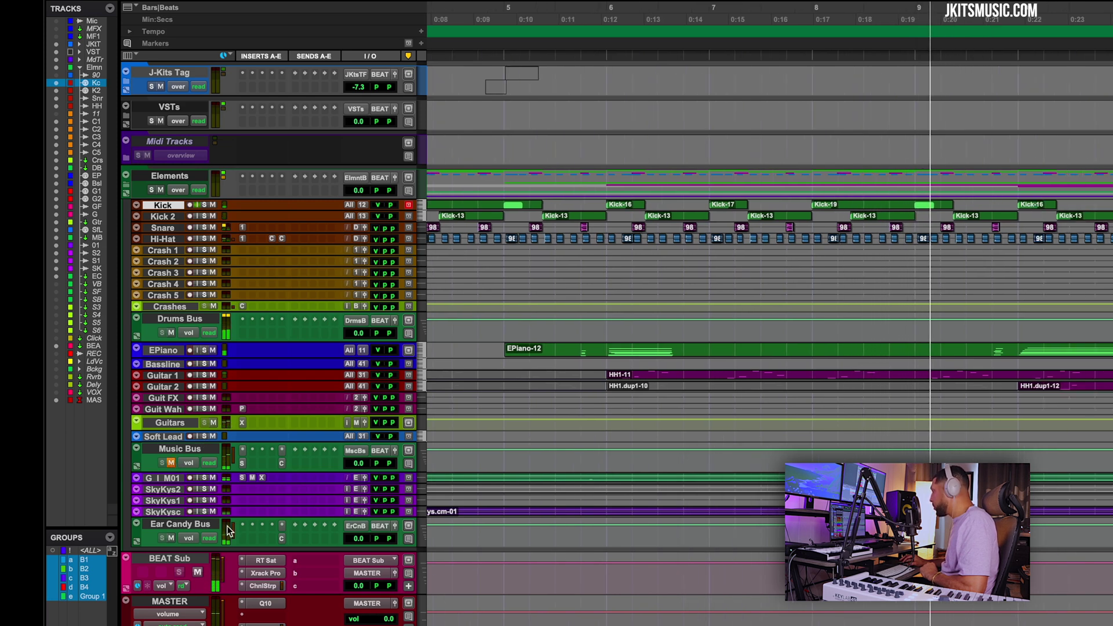
click(172, 539)
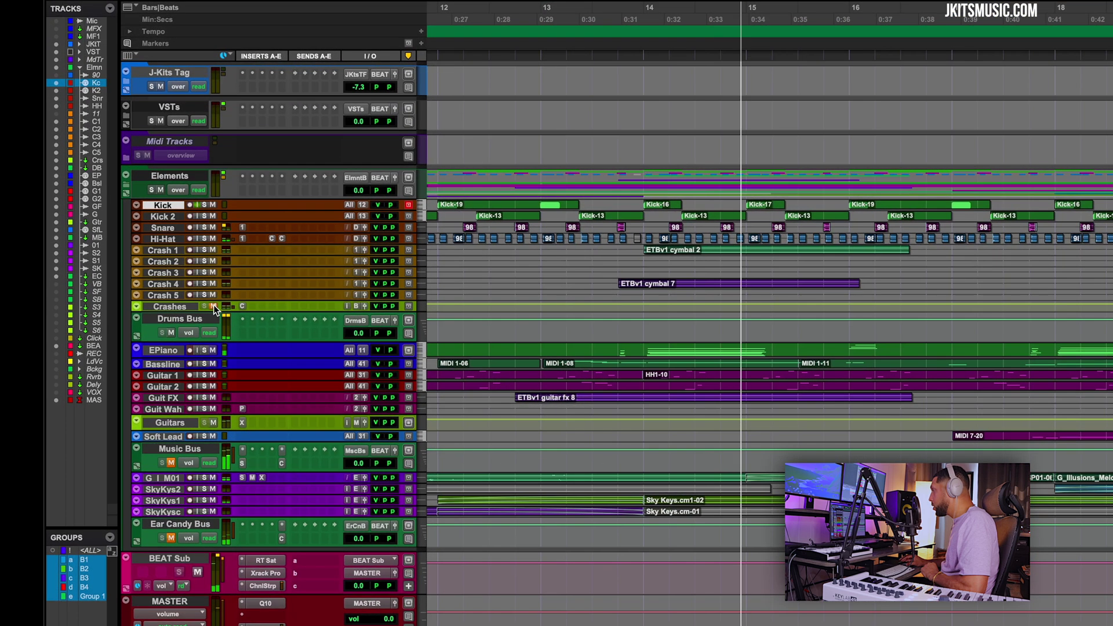
Set the Crashes track to small height, select it, and play from there.
click(421, 308)
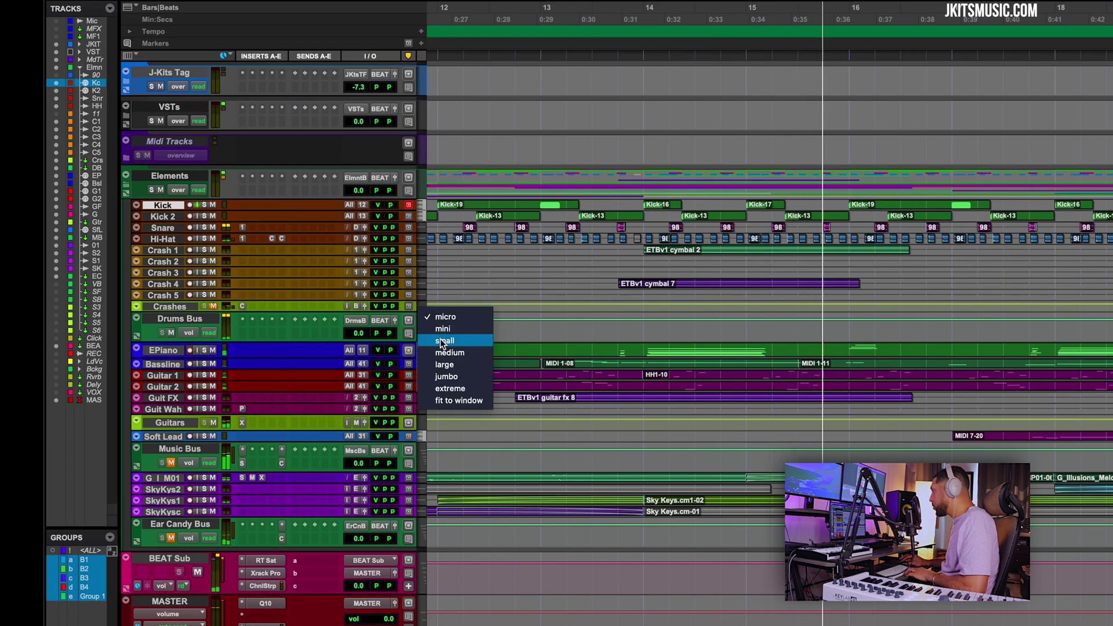
click(441, 342)
click(185, 311)
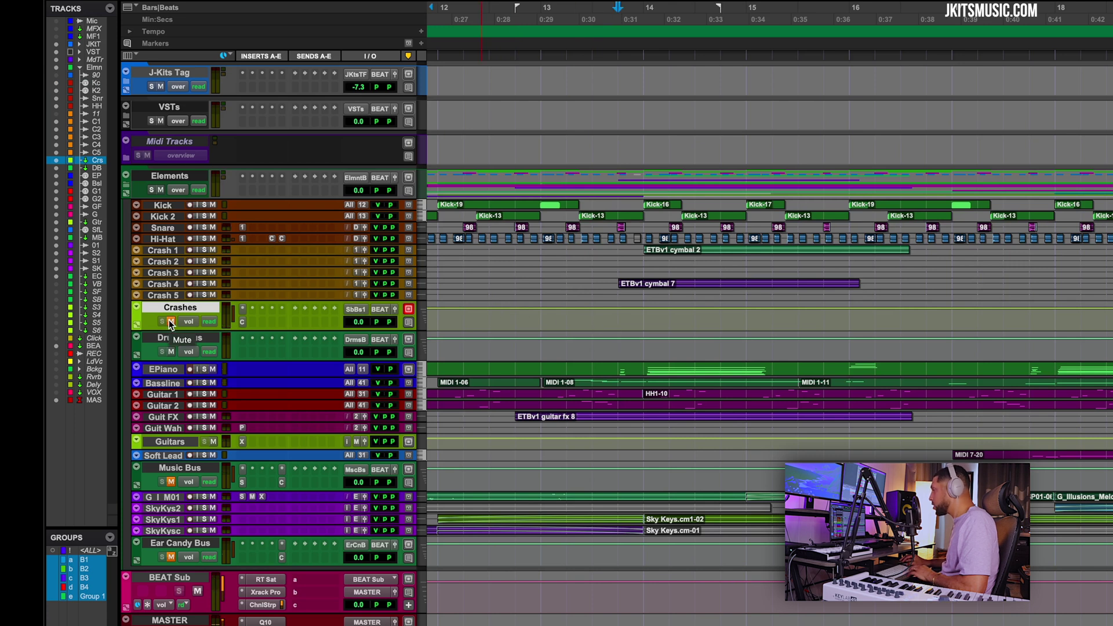
key(space)
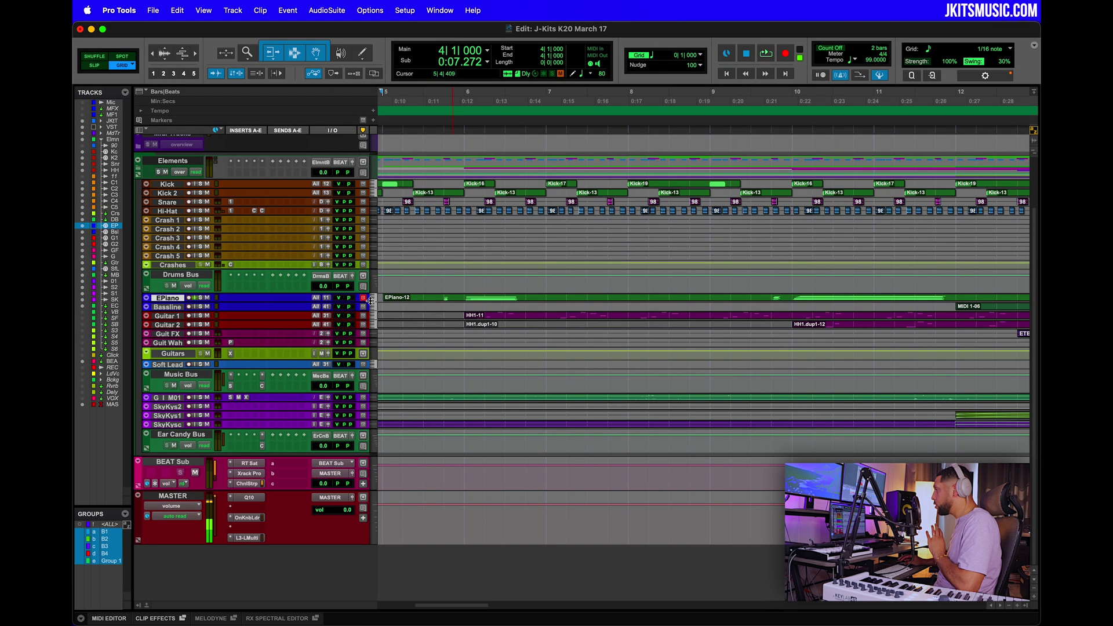
Make the EPiano track small height and place the insertion point earlier in the song.
click(371, 299)
click(393, 327)
click(549, 316)
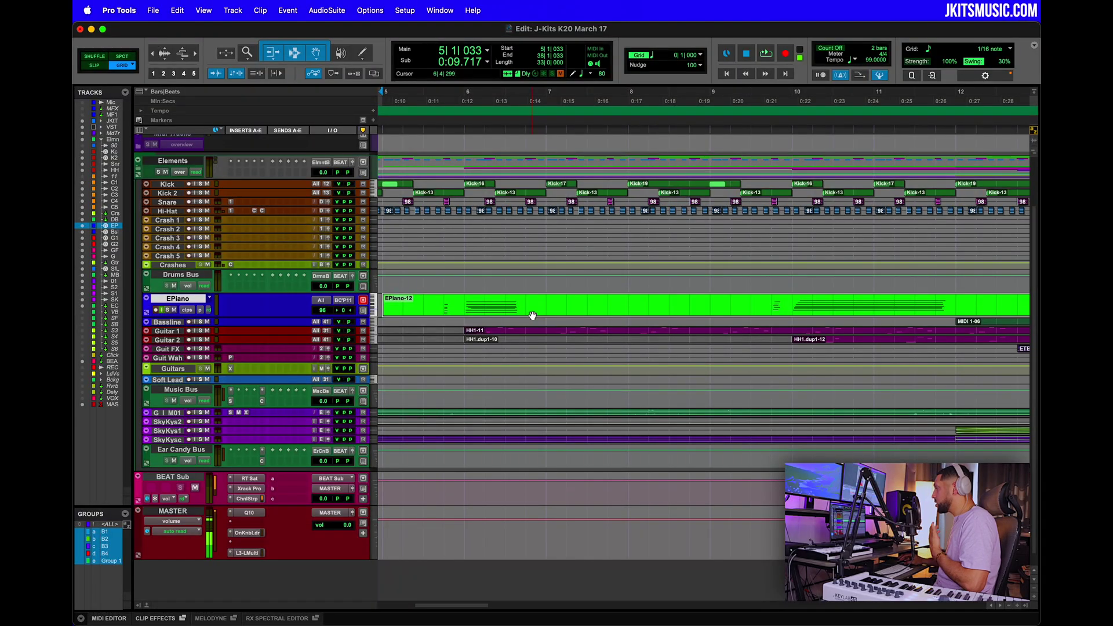
scroll(418, 310, left, 5)
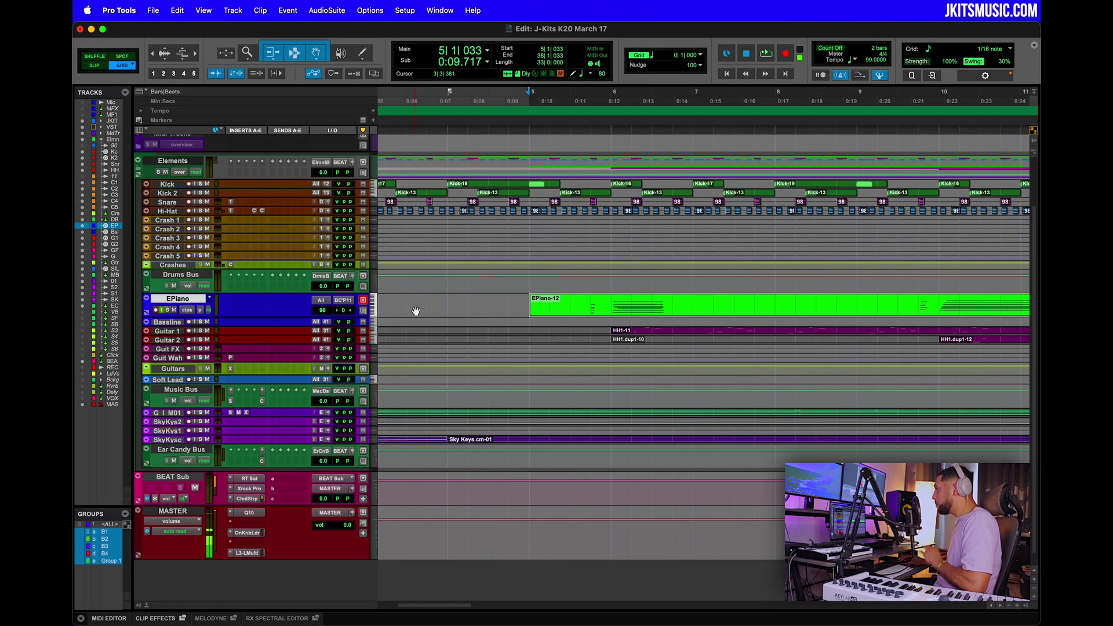
scroll(416, 311, left, 2)
click(494, 307)
scroll(478, 311, up, 3)
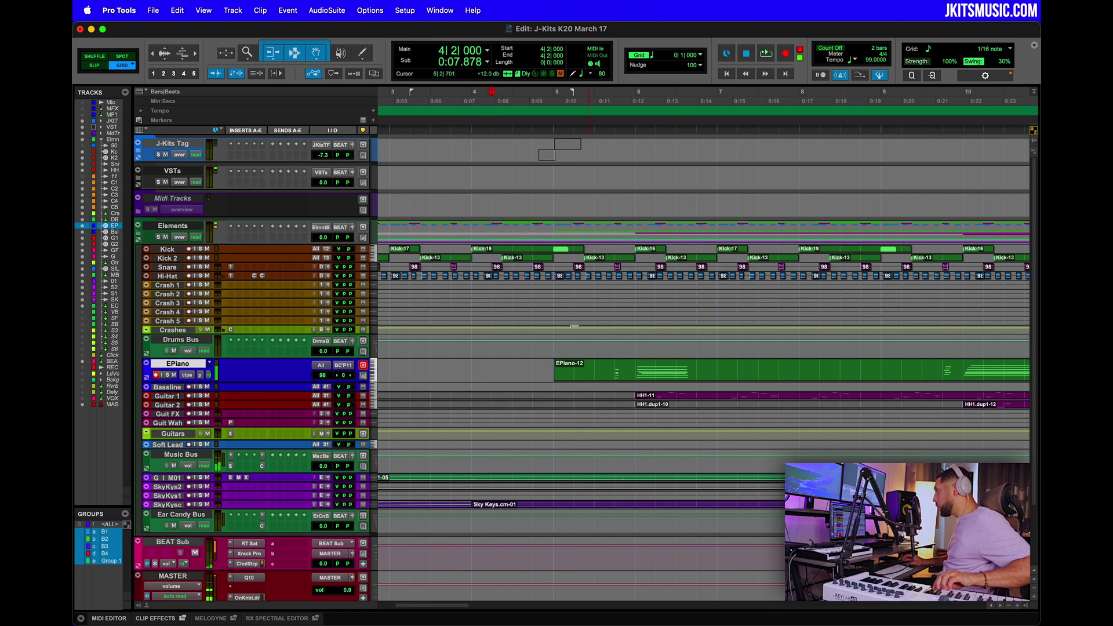
Expand the VSTs folder and shrink the Keyscape and EPiano tracks to compact heights.
click(139, 182)
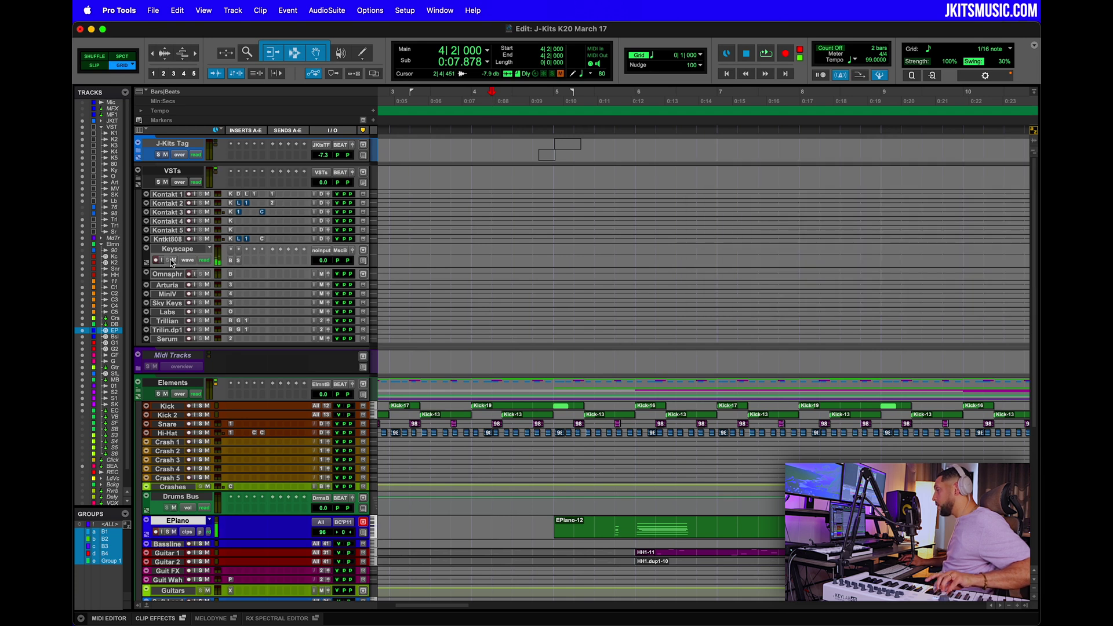
click(373, 264)
click(378, 251)
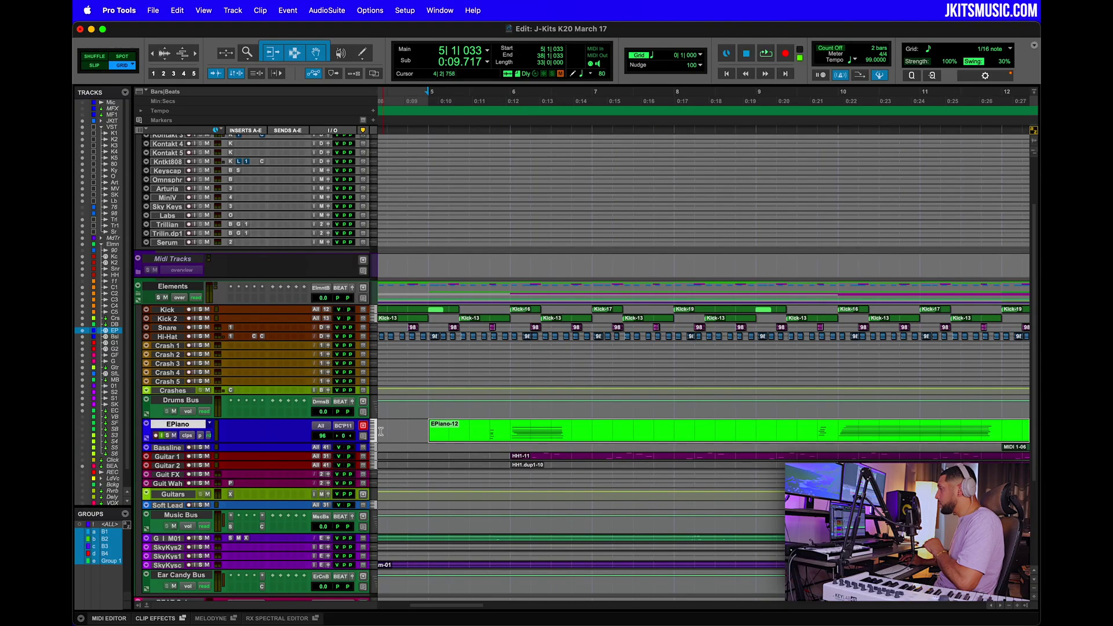
click(374, 434)
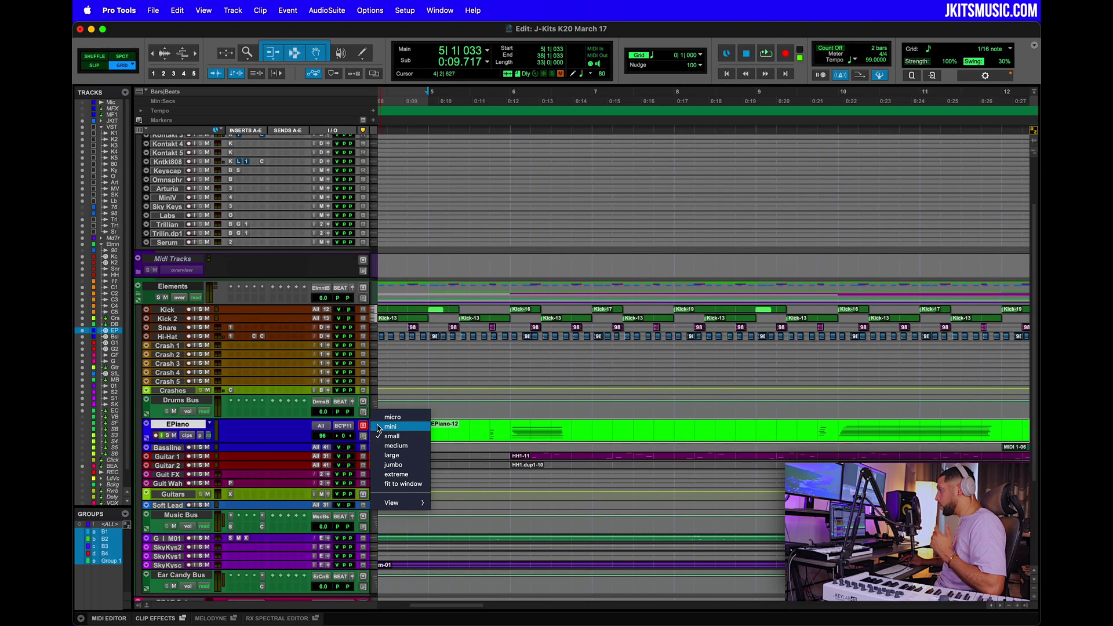
click(386, 418)
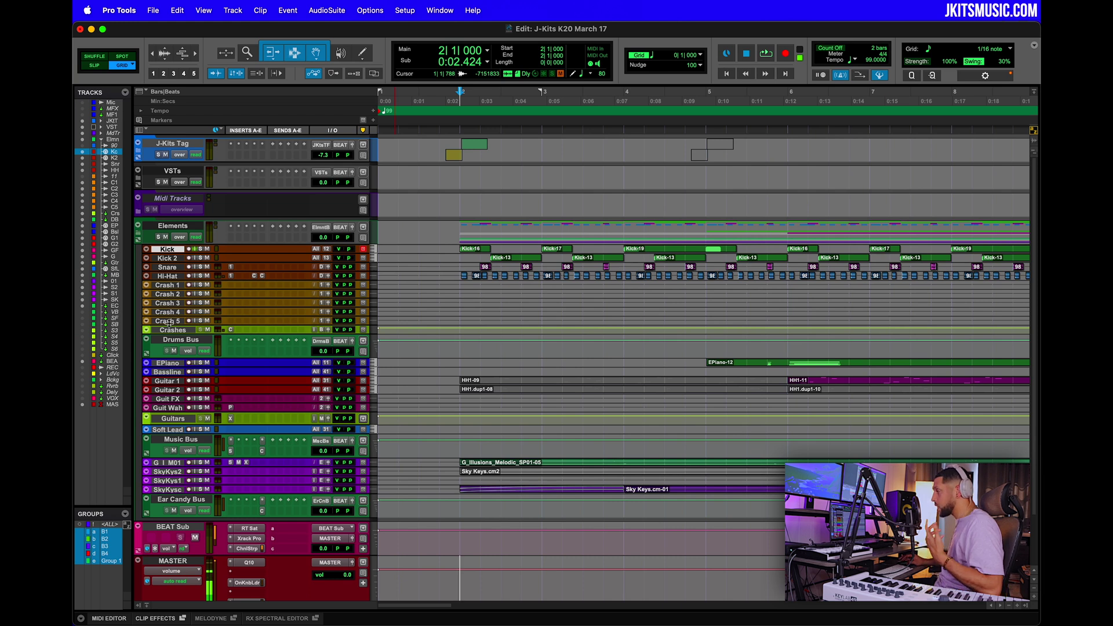
Show the hidden RECORD folder and expand its Lead Vocals and Backgrounds folders.
click(84, 369)
scroll(249, 413, down, 5)
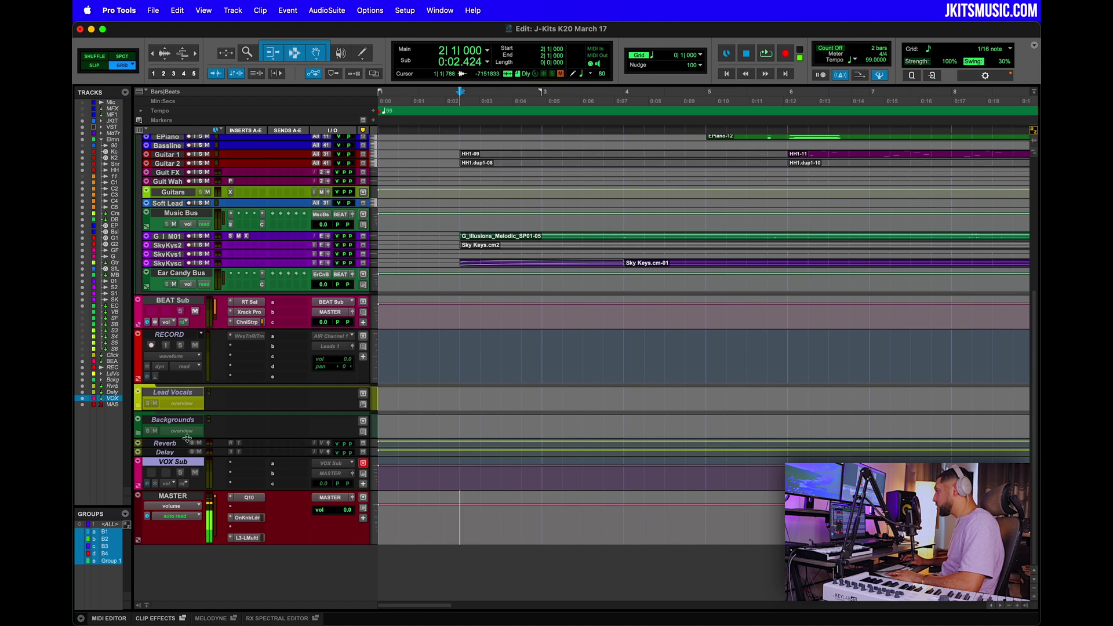
click(182, 335)
right_click(183, 339)
click(194, 347)
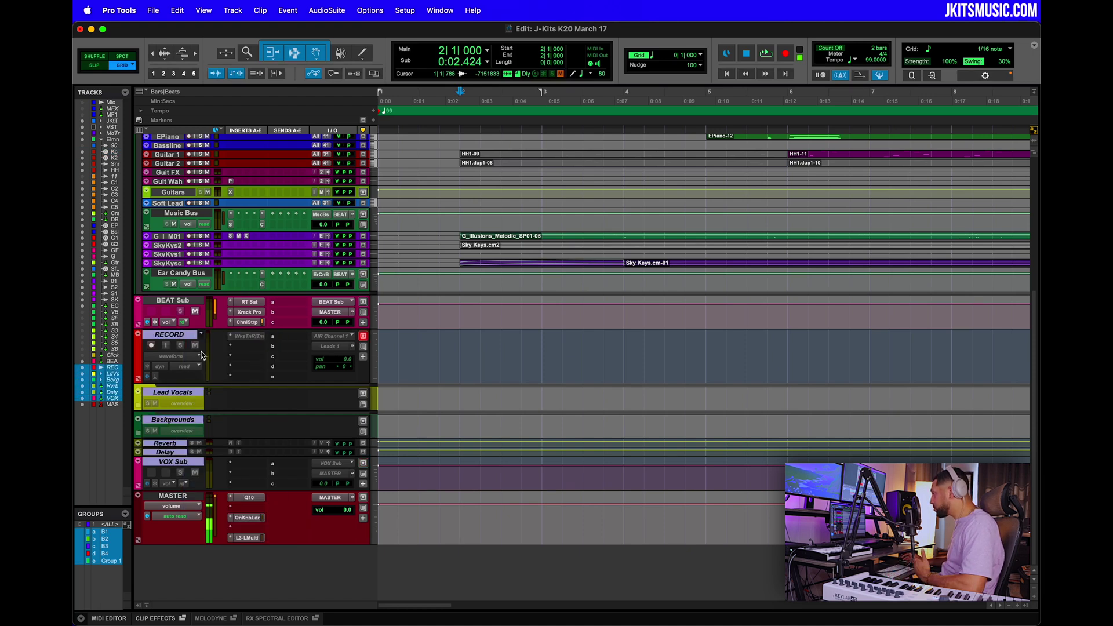
scroll(179, 433, down, 3)
click(138, 432)
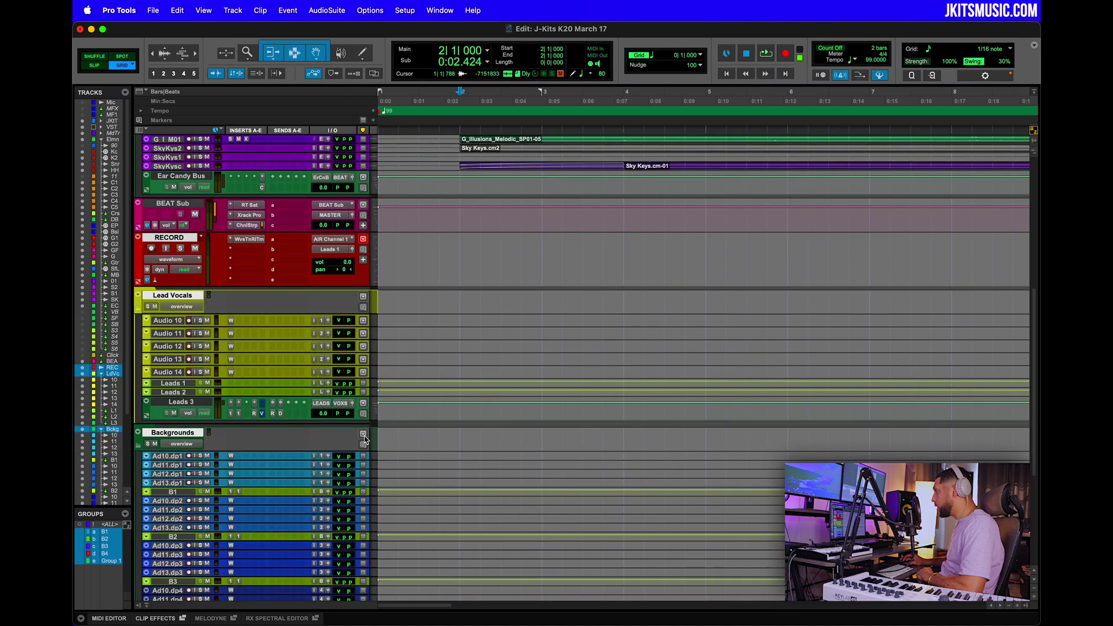
Mute the VOX Sub, then unmute it again.
scroll(436, 421, up, 3)
scroll(462, 348, up, 3)
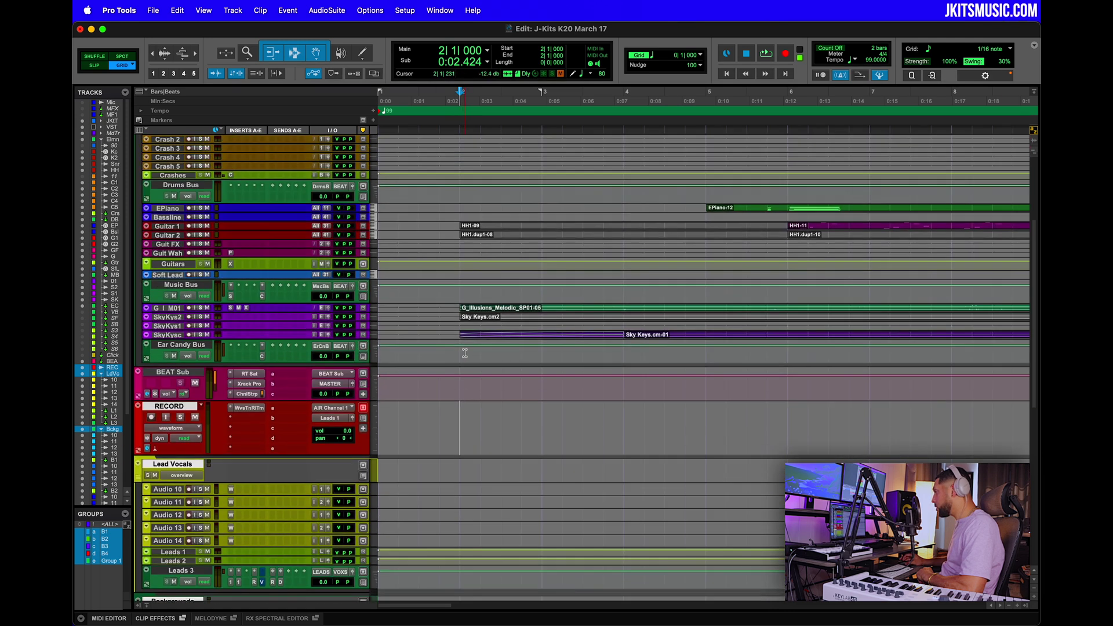
scroll(522, 385, down, 5)
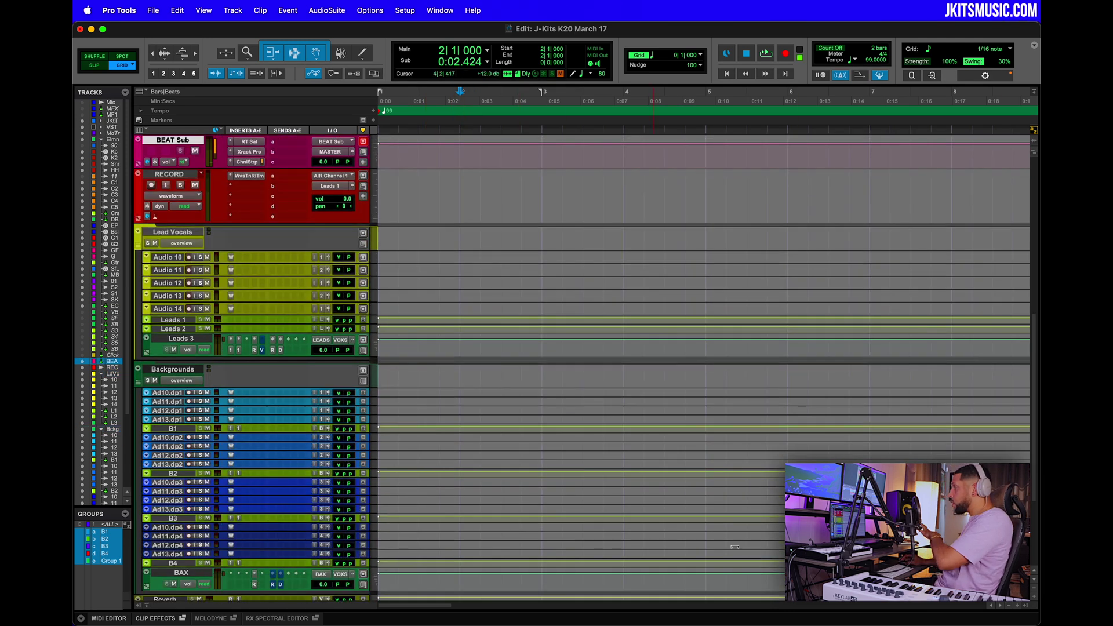
scroll(346, 318, down, 3)
click(195, 472)
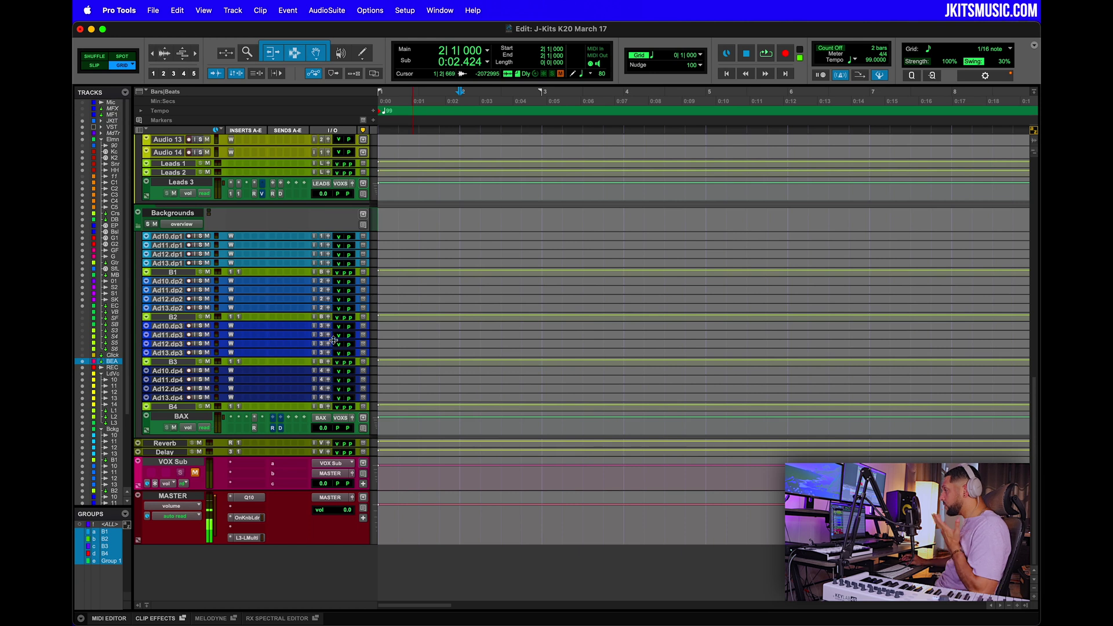
scroll(369, 313, up, 10)
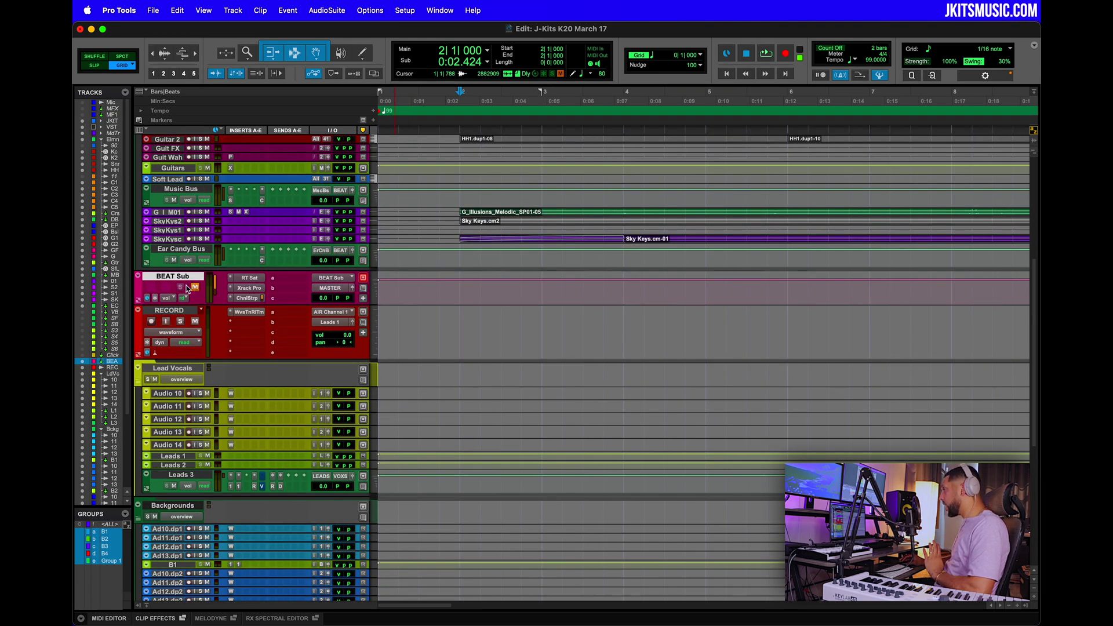
scroll(206, 290, down, 8)
click(195, 473)
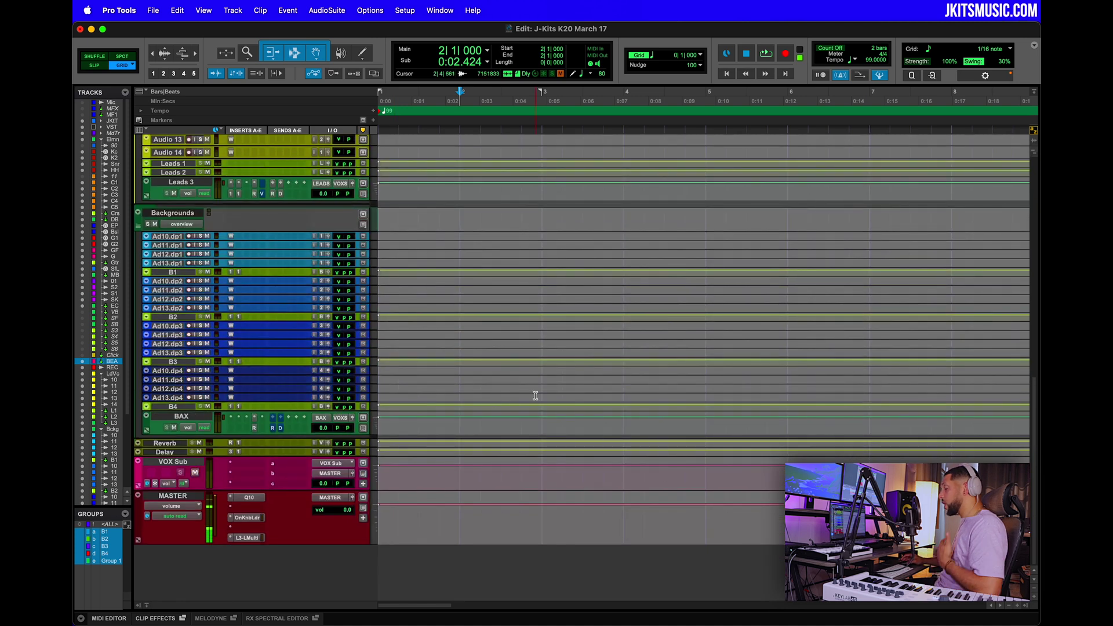
scroll(588, 367, up, 6)
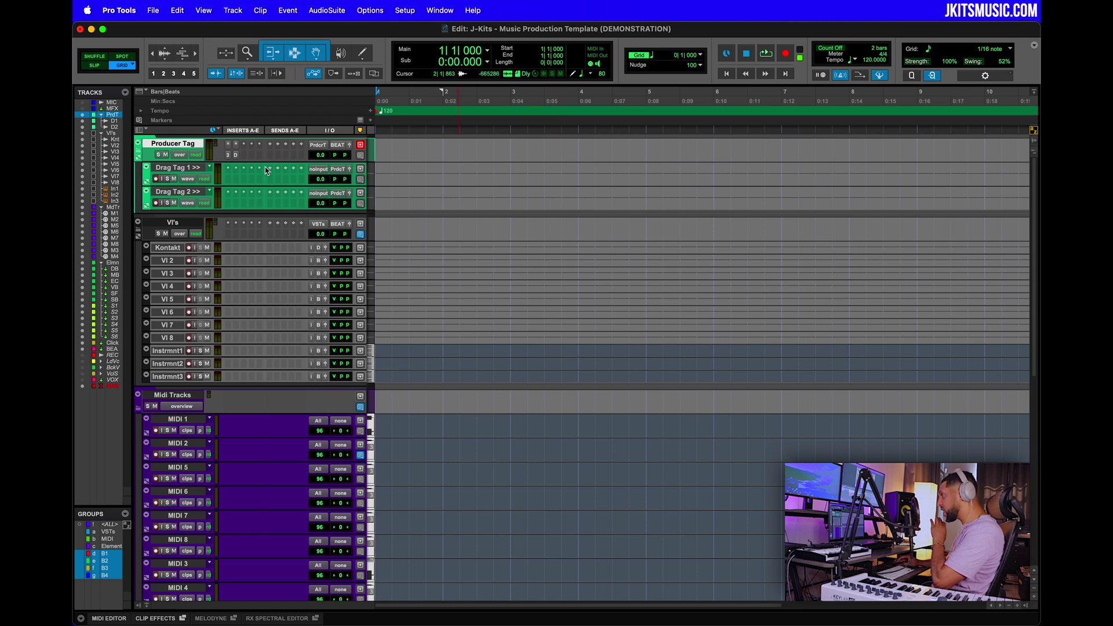
scroll(266, 171, down, 10)
scroll(279, 251, up, 10)
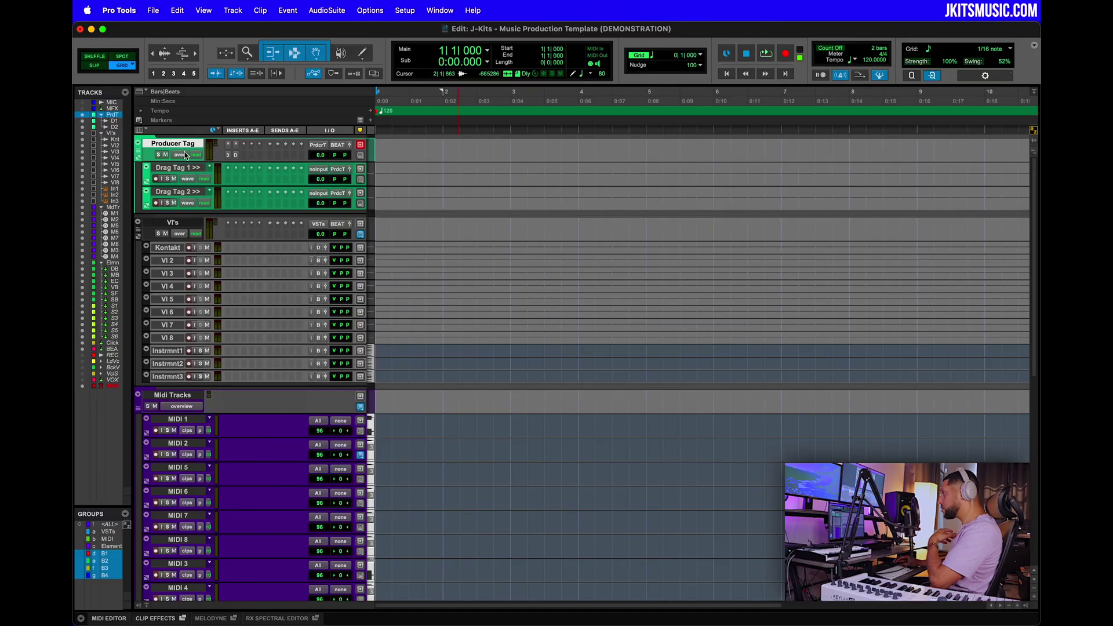
click(160, 226)
scroll(185, 260, down, 3)
scroll(184, 262, up, 3)
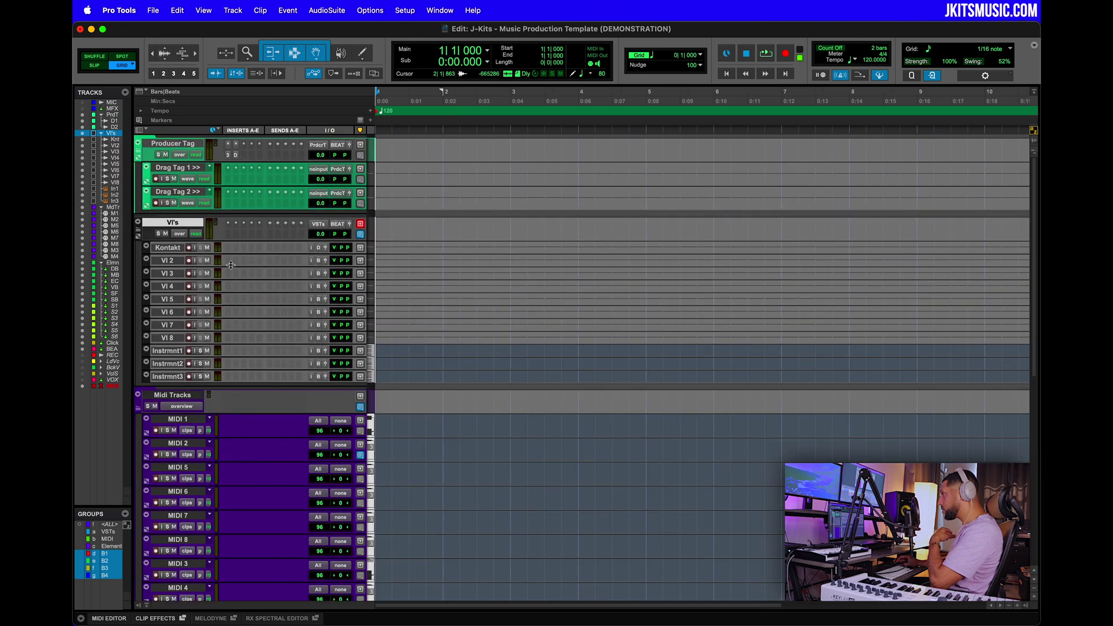
scroll(231, 265, down, 5)
click(173, 186)
scroll(178, 297, down, 4)
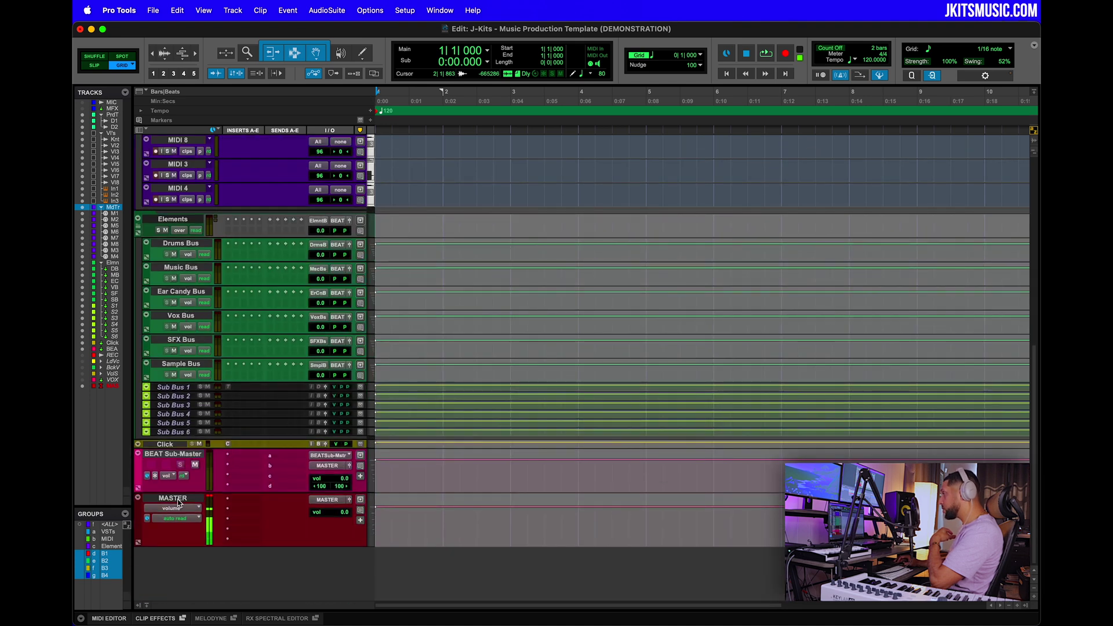
click(84, 364)
scroll(244, 422, down, 4)
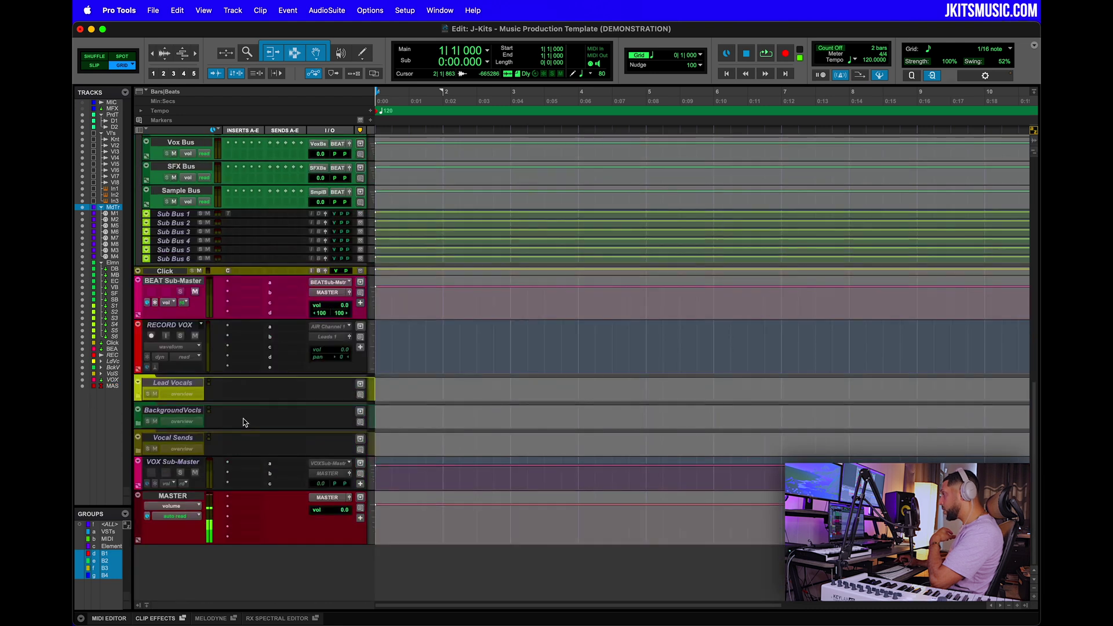
click(168, 326)
click(174, 462)
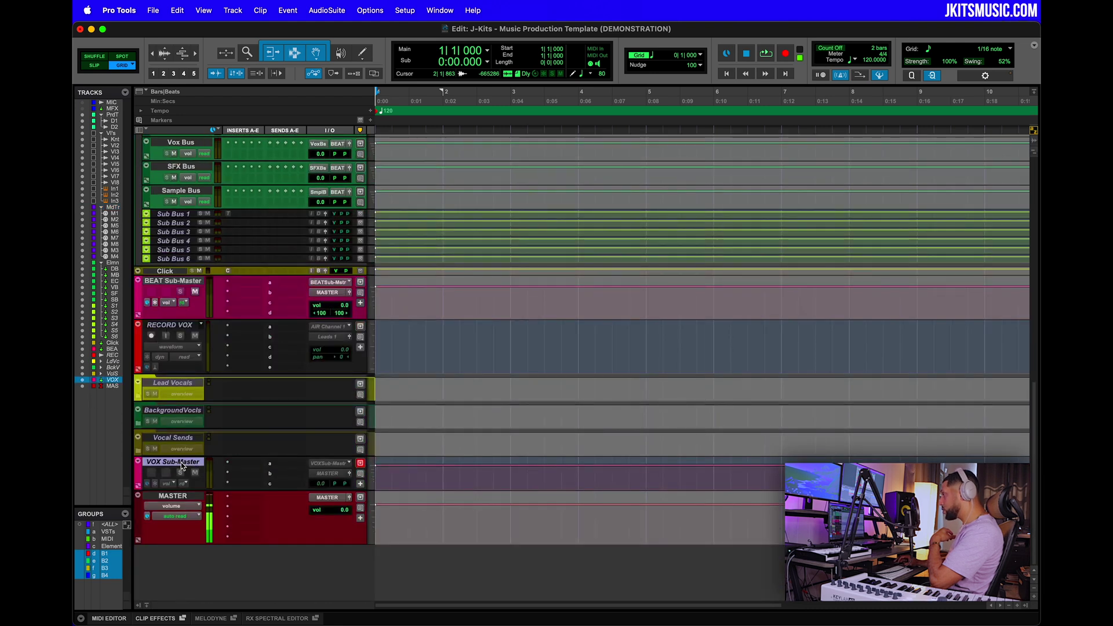
shift+click(171, 324)
scroll(263, 224, up, 10)
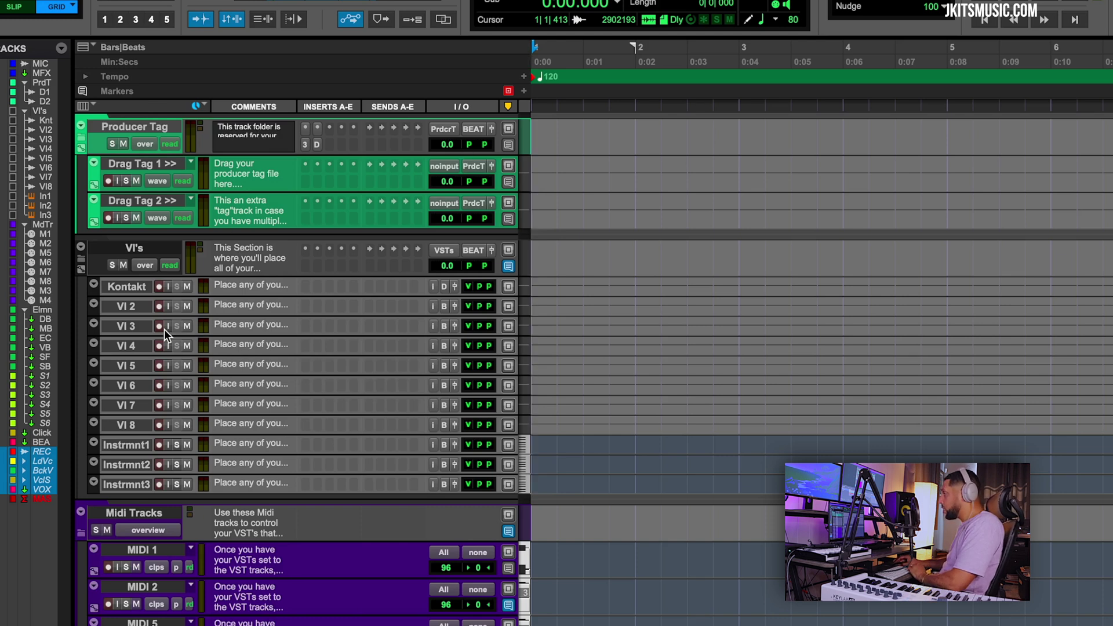
scroll(232, 394, down, 5)
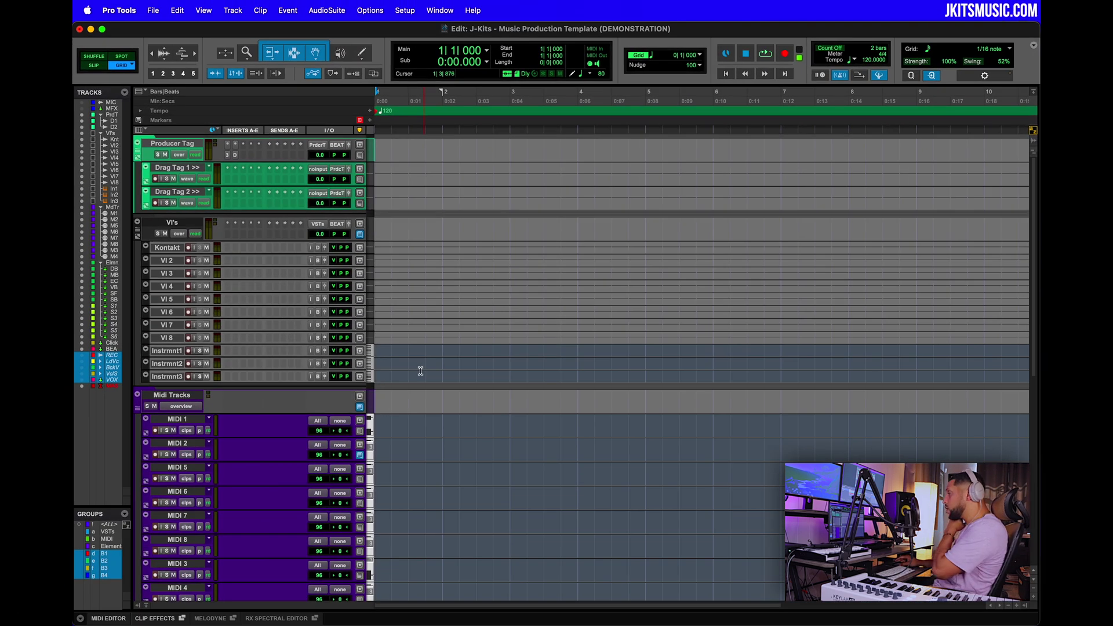
Place J-Kits Classic TAG.wav on Drag Tag 1 at bar 2 and play it back.
mouse_move(295, 607)
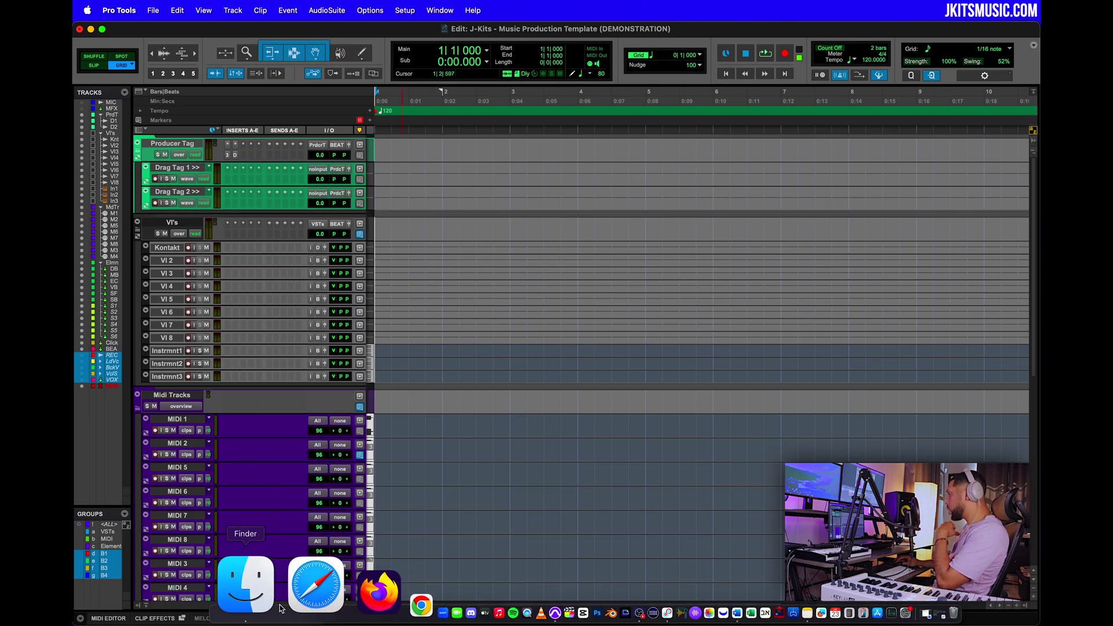
click(254, 607)
drag(798, 269, 456, 173)
click(449, 150)
key(space)
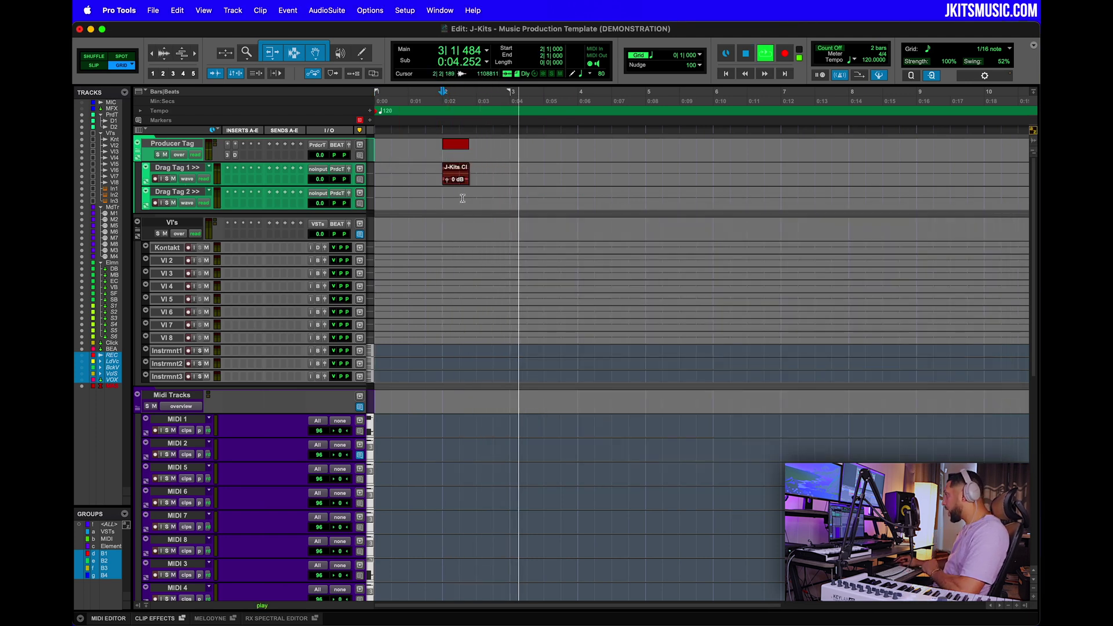
key(Return)
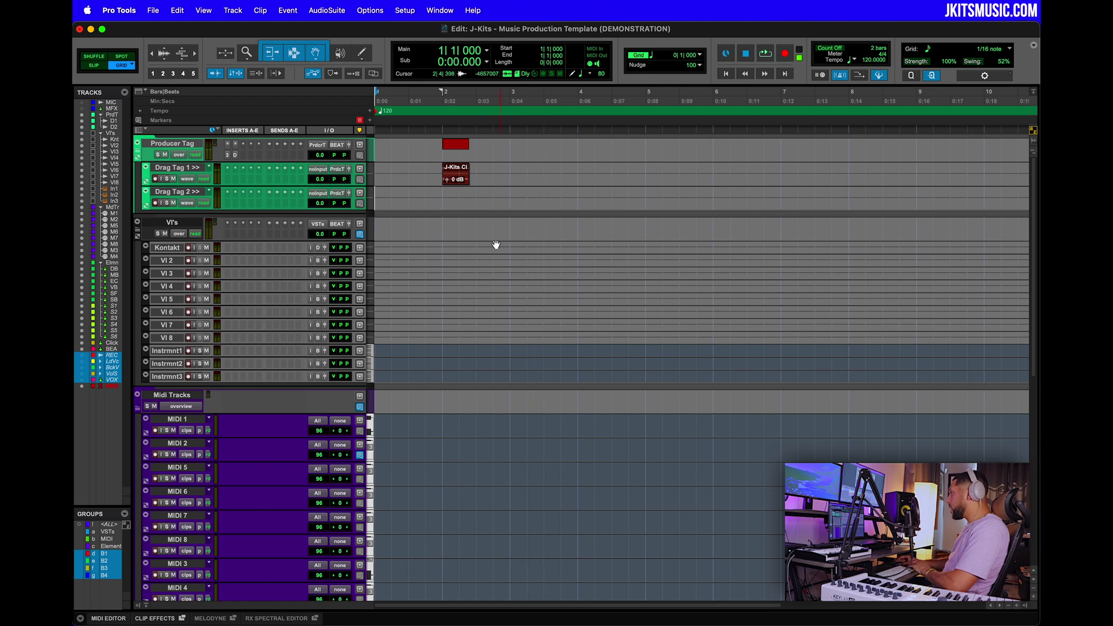
Open the insert plug-in list on the Kontakt track, leaving VI 2 empty.
click(226, 264)
key(Escape)
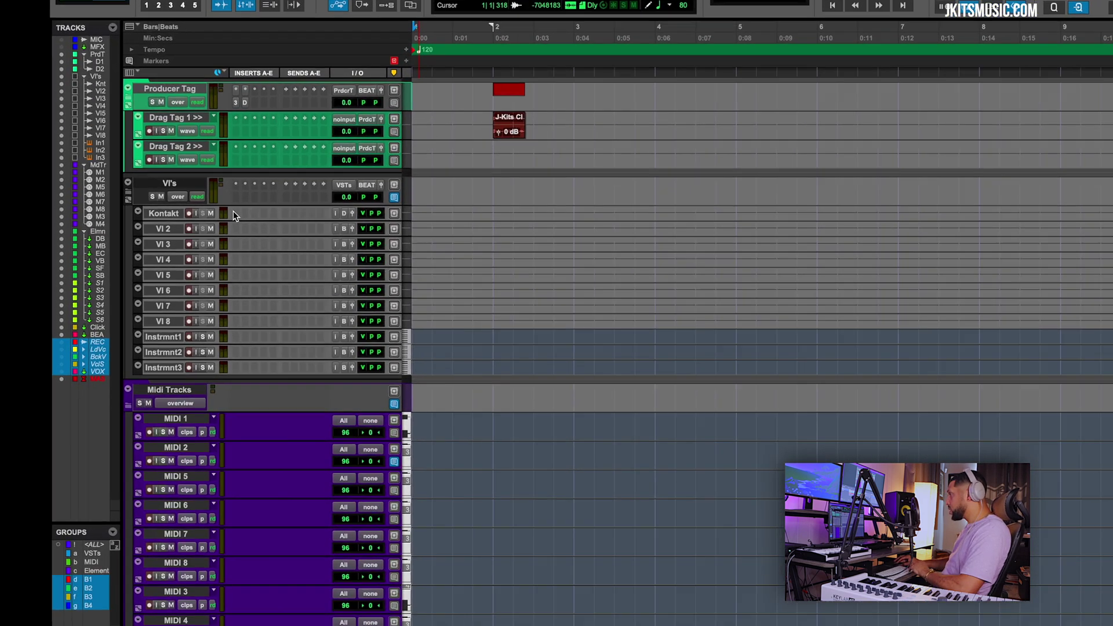
click(233, 213)
mouse_move(290, 214)
mouse_move(412, 337)
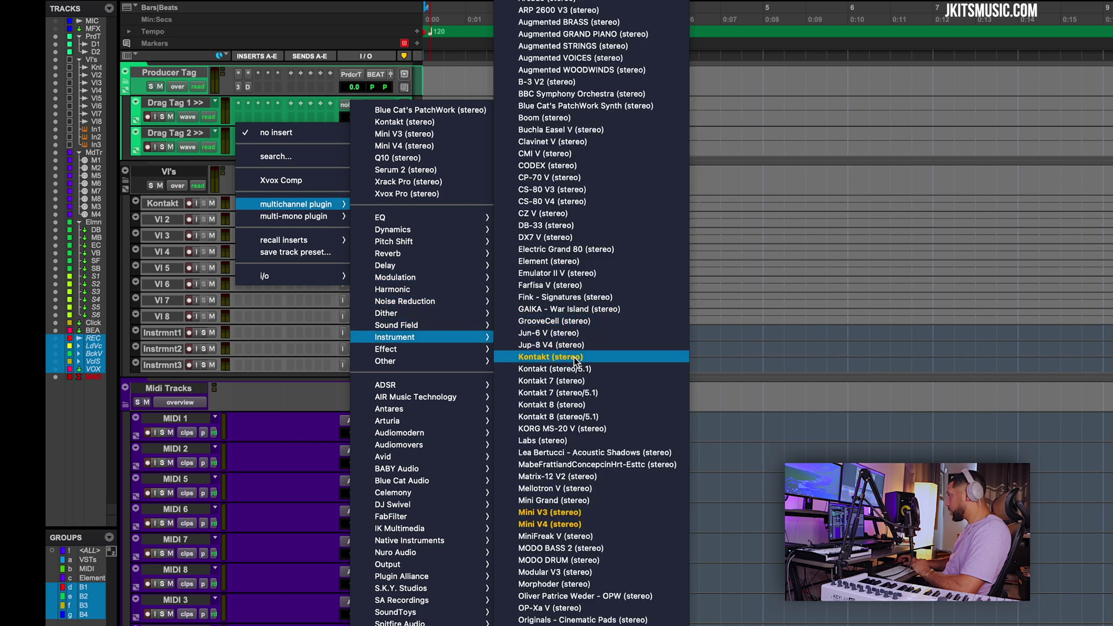
Load Kontakt on the Kontakt track and Serum 2 on VI 2, renaming VI 2 to Serum.
click(572, 357)
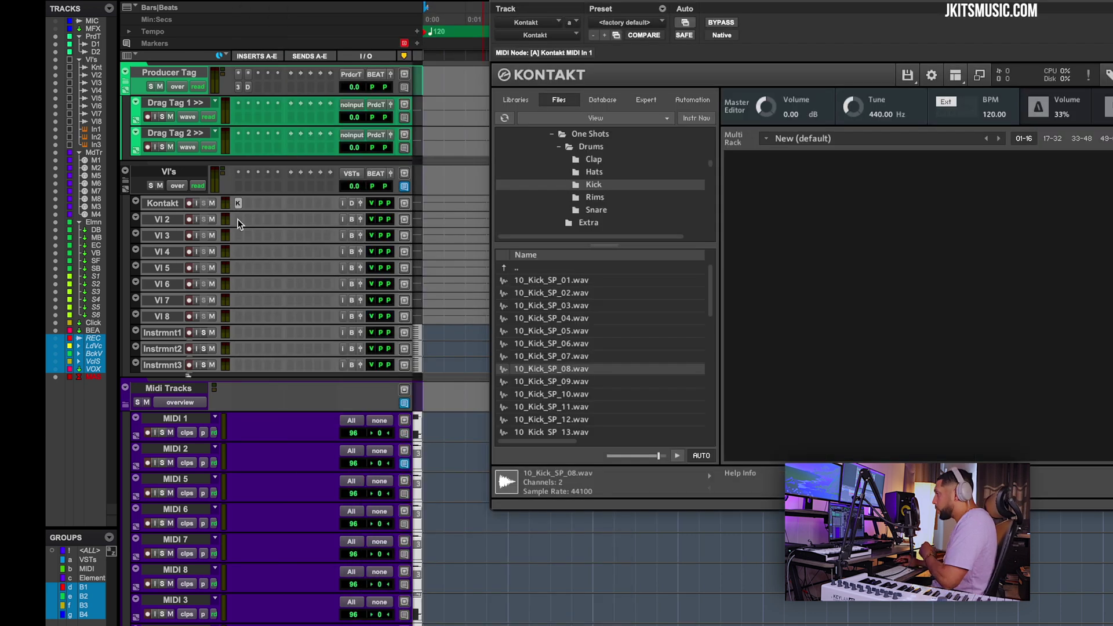
click(237, 219)
mouse_move(243, 221)
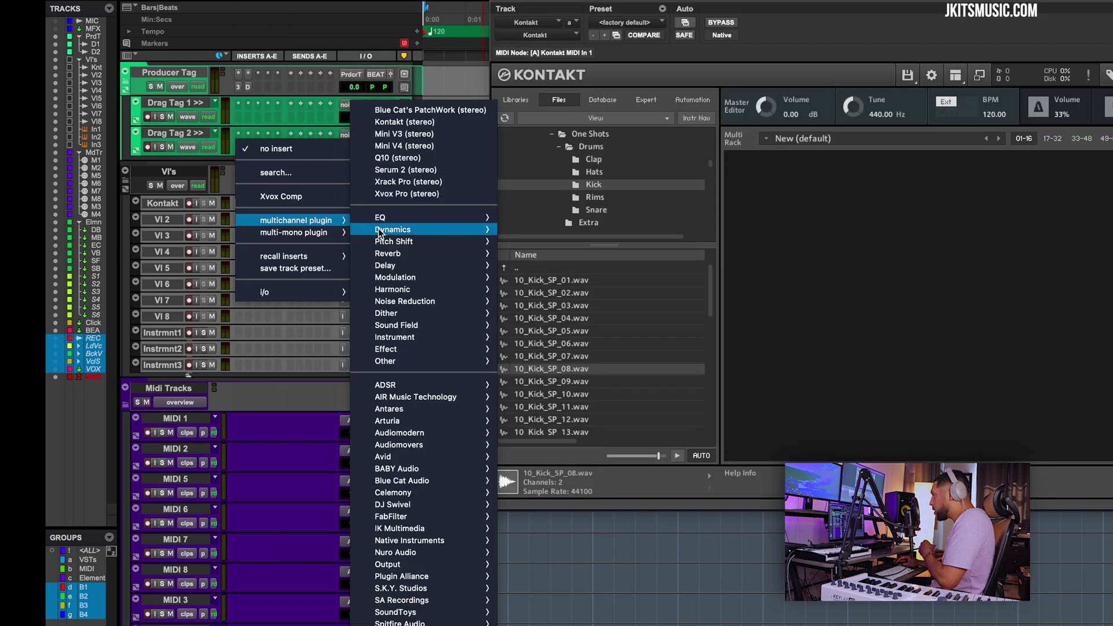
mouse_move(412, 337)
scroll(585, 555, down, 2)
click(586, 555)
click(171, 223)
double_click(171, 223)
text(Serum)
key(Return)
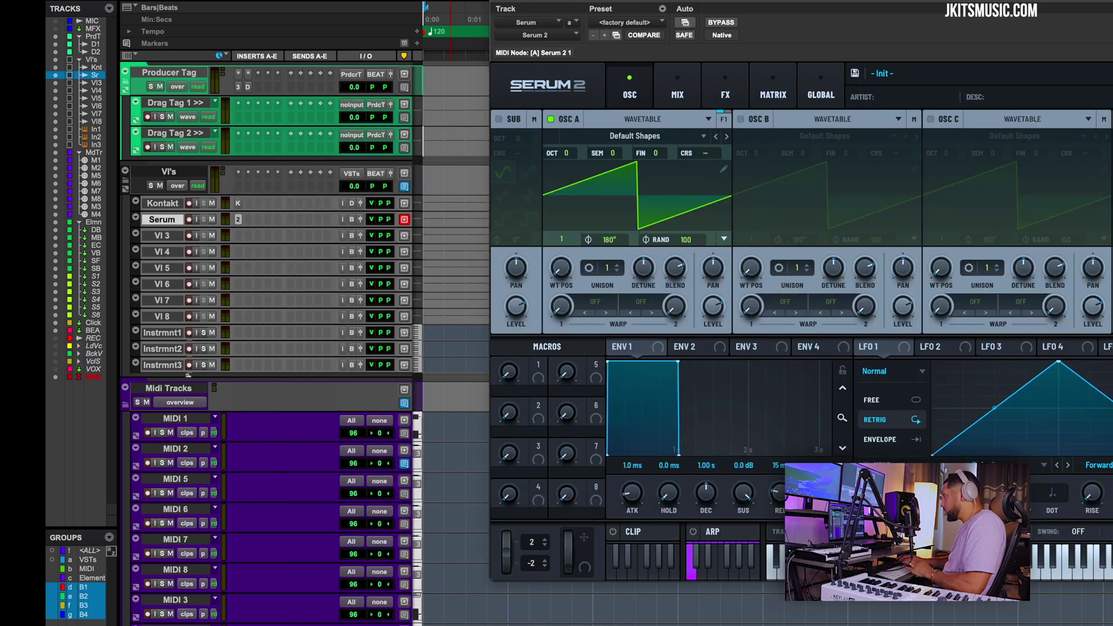
Route MIDI 1's output to Kontakt and MIDI 2's to Serum 2, and record-arm MIDI 2.
click(387, 421)
mouse_move(397, 472)
mouse_move(472, 473)
click(649, 479)
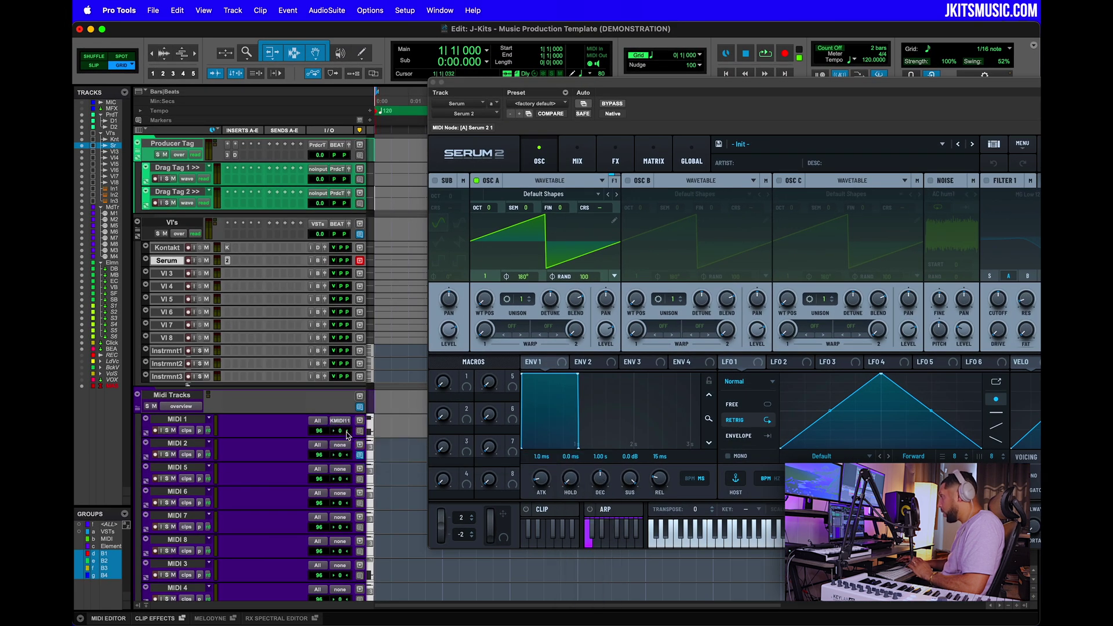
click(343, 446)
mouse_move(371, 487)
mouse_move(430, 500)
mouse_move(504, 502)
click(559, 466)
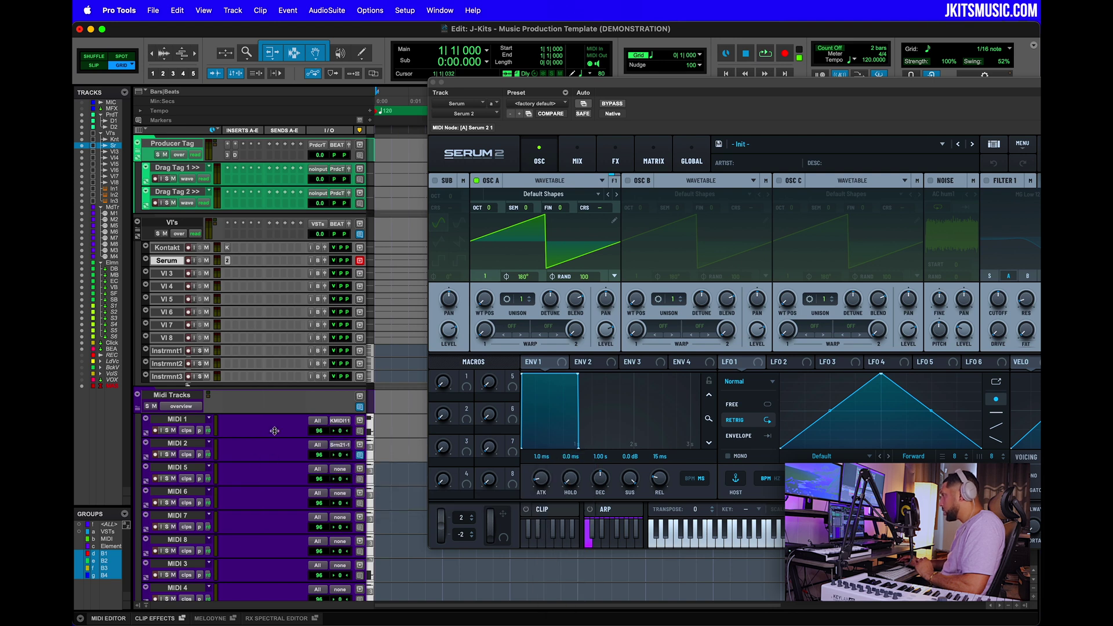
click(156, 456)
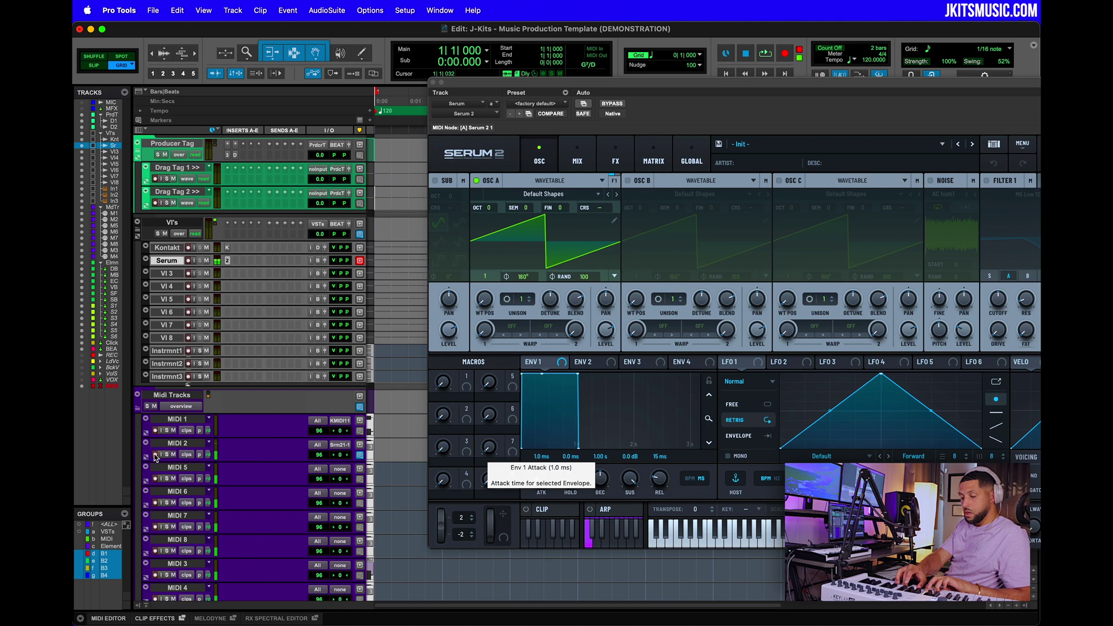
click(167, 248)
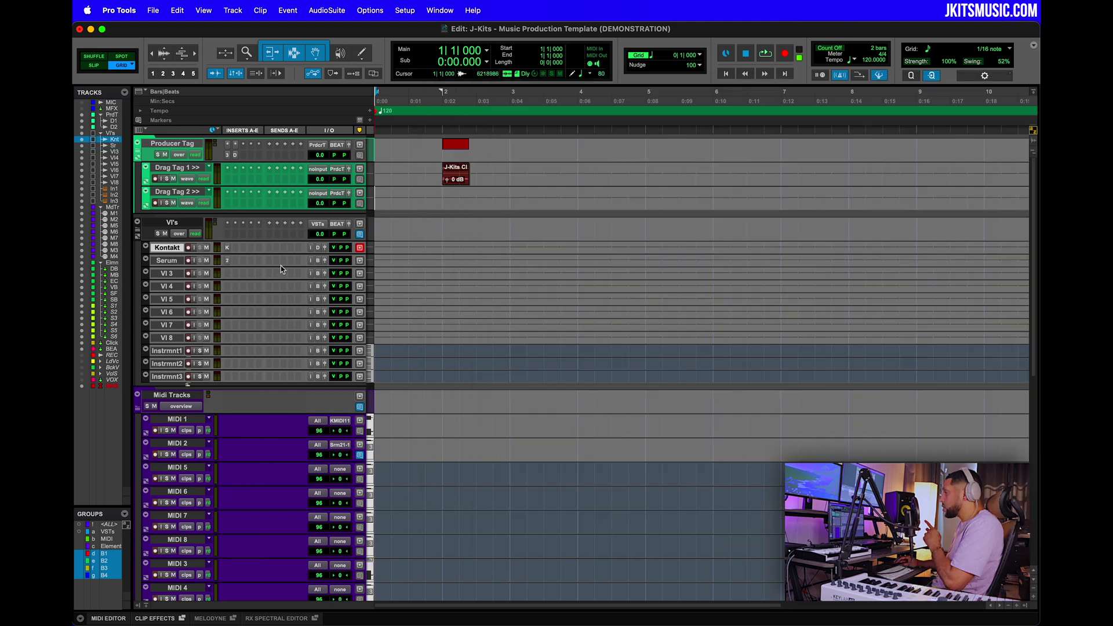
click(317, 251)
Route Kontakt's output to the Drums Bus and Serum's output to a bus.
mouse_move(356, 258)
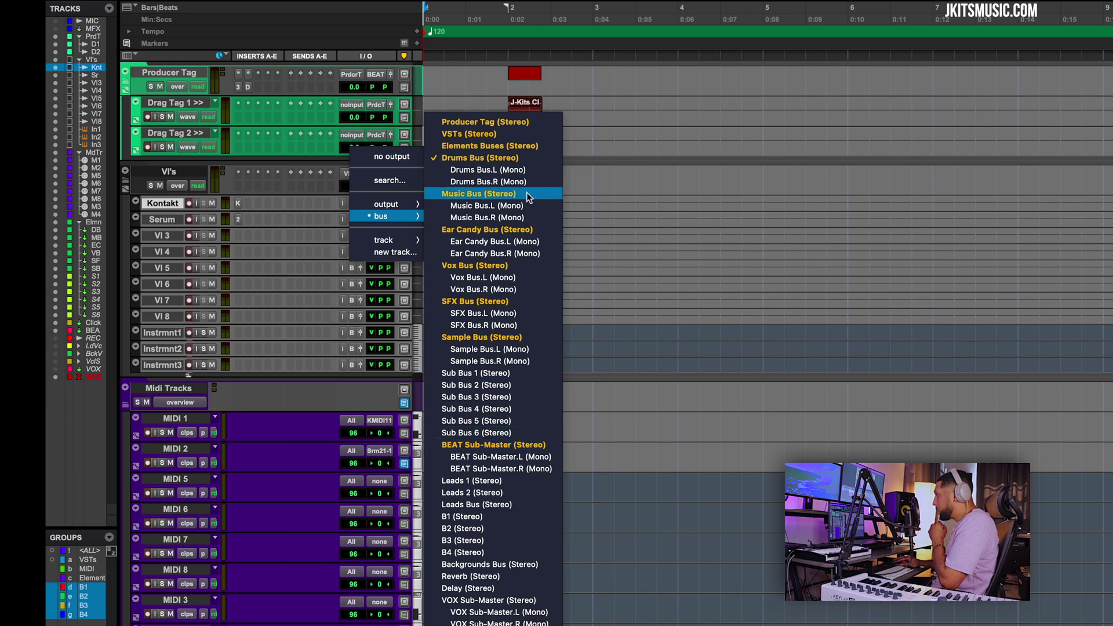
click(474, 156)
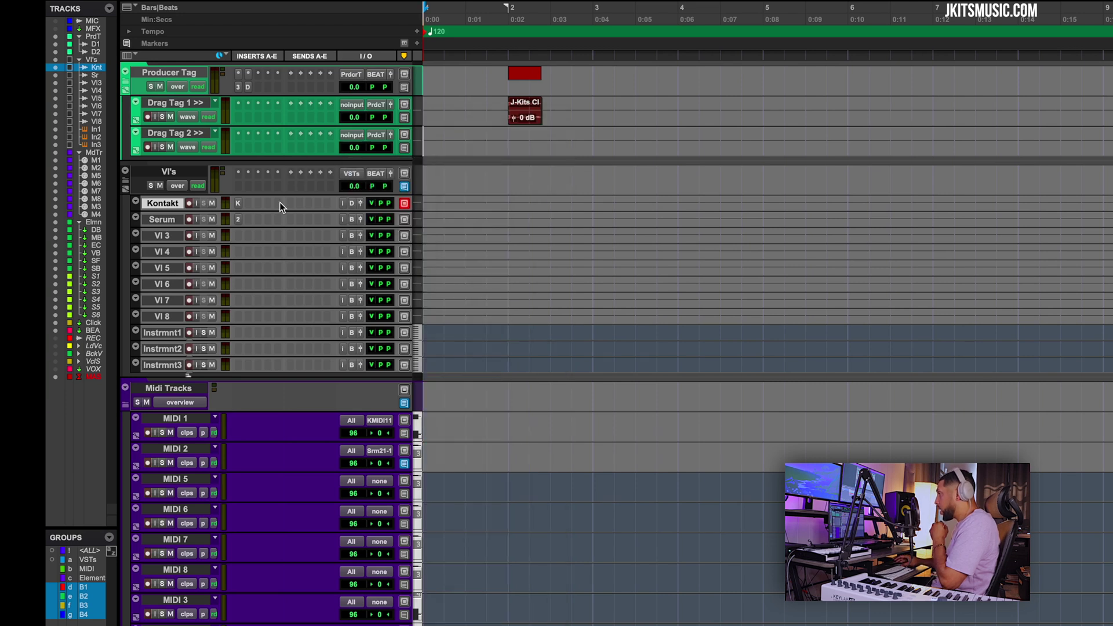
click(351, 220)
mouse_move(358, 232)
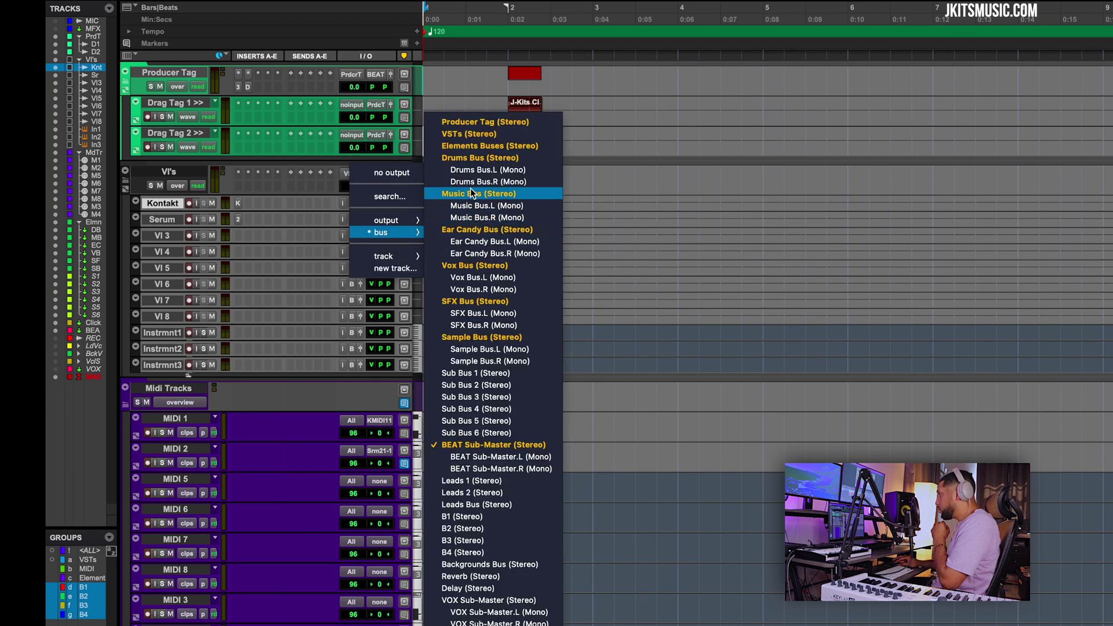
click(493, 195)
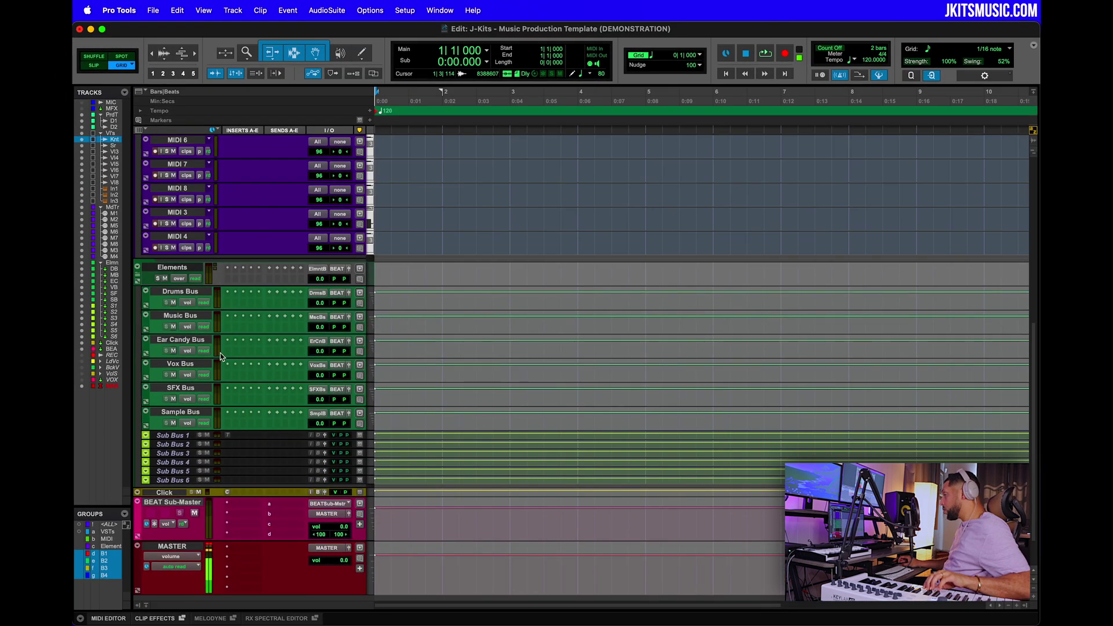
Rename the MIDI 2 track to 'Serum midi'.
scroll(165, 351, up, 3)
double_click(177, 175)
text(Serum)
key(Return)
key(Return)
text(midi)
key(Return)
Record a short test MIDI clip on the Serum midi track.
scroll(200, 330, down, 5)
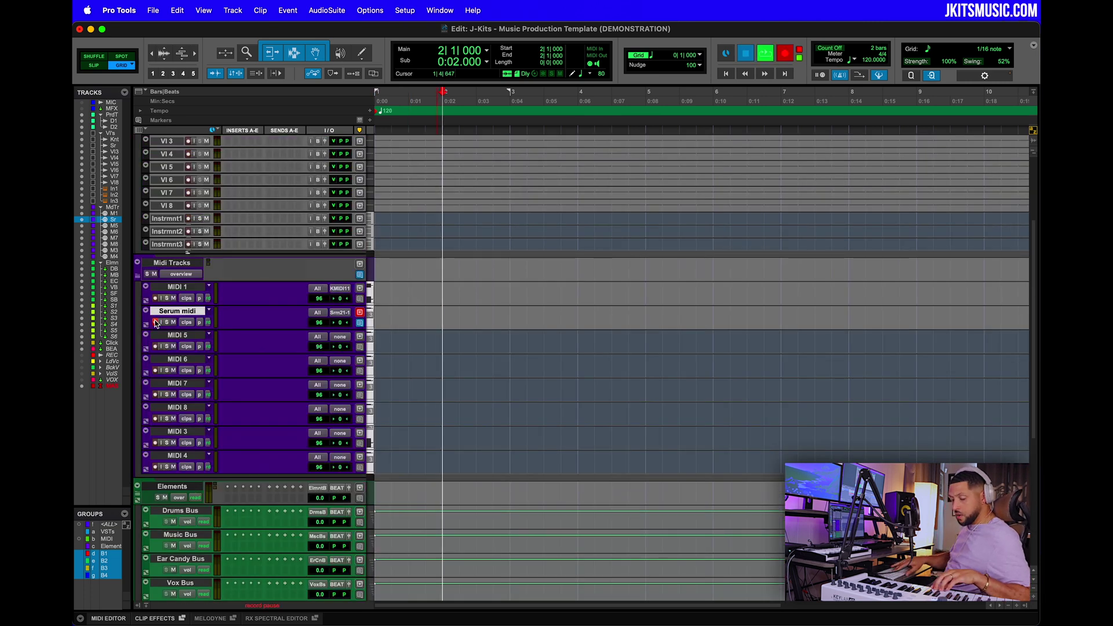
key(super+space)
key(space)
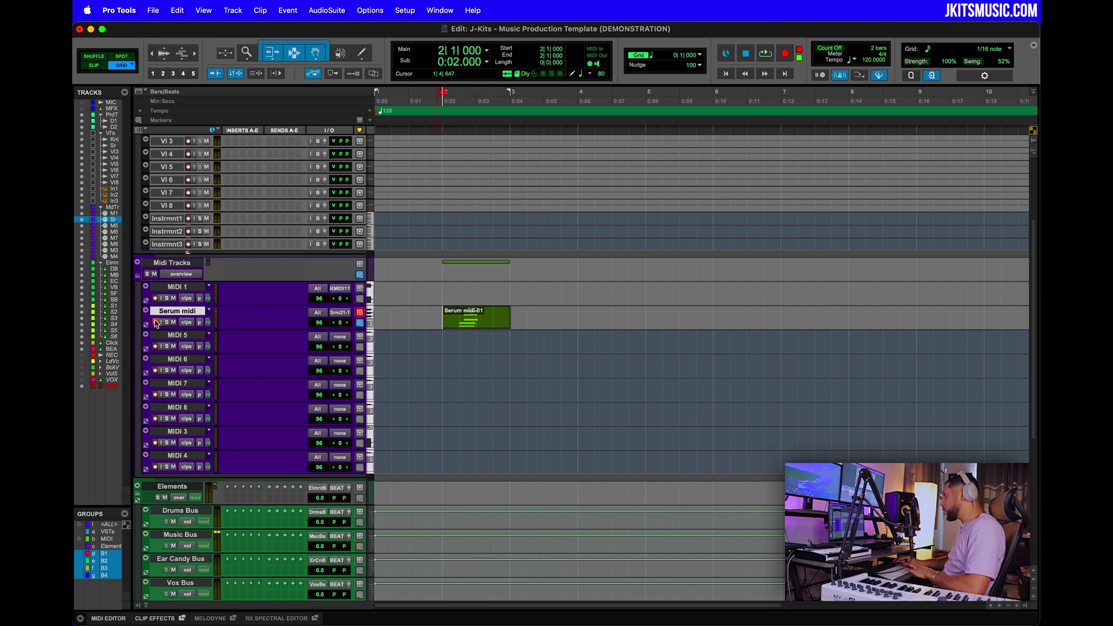
drag(176, 313, 177, 529)
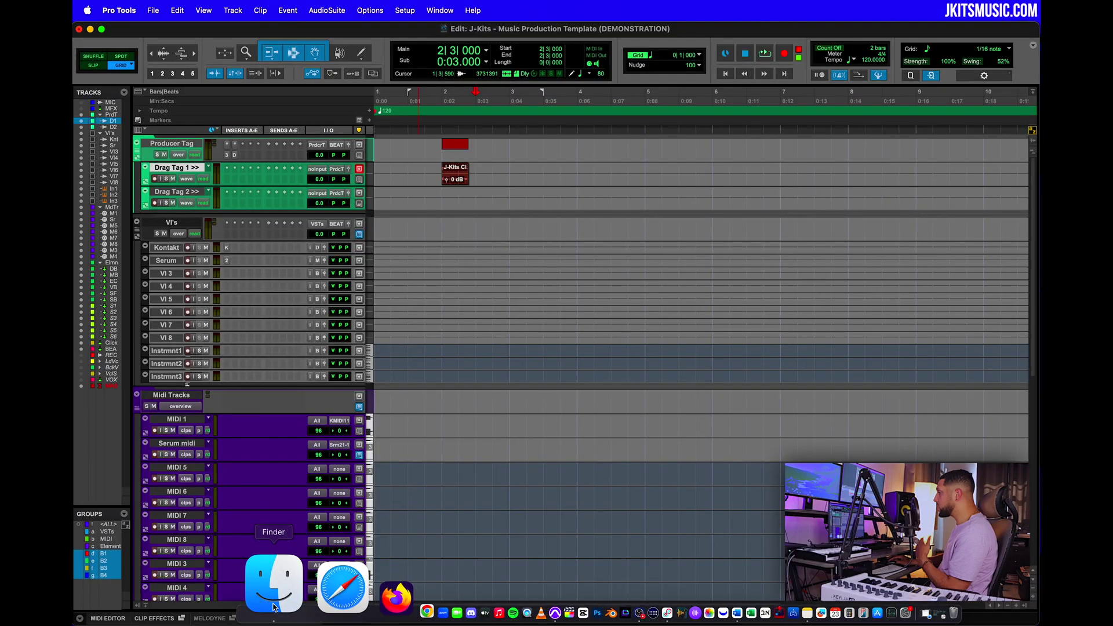
click(274, 607)
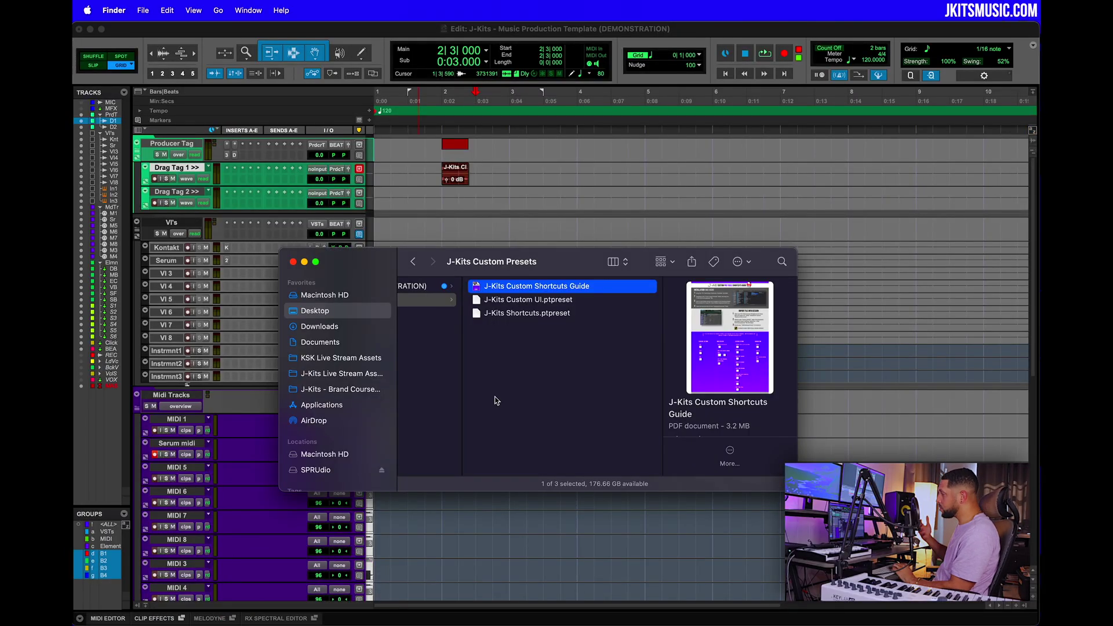
key(space)
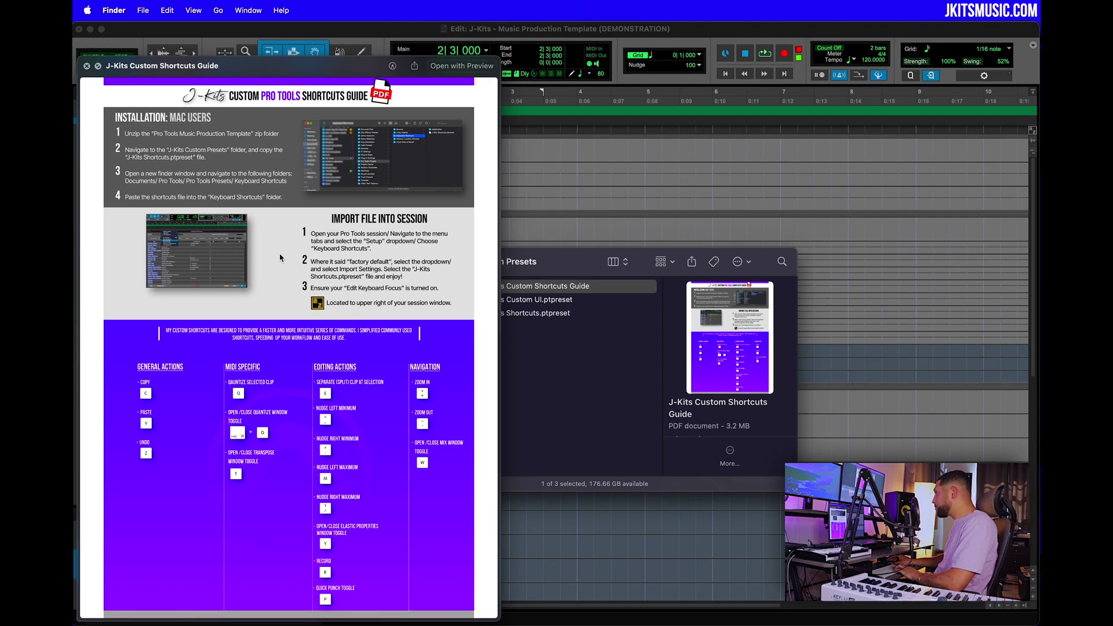
key(space)
key(Down)
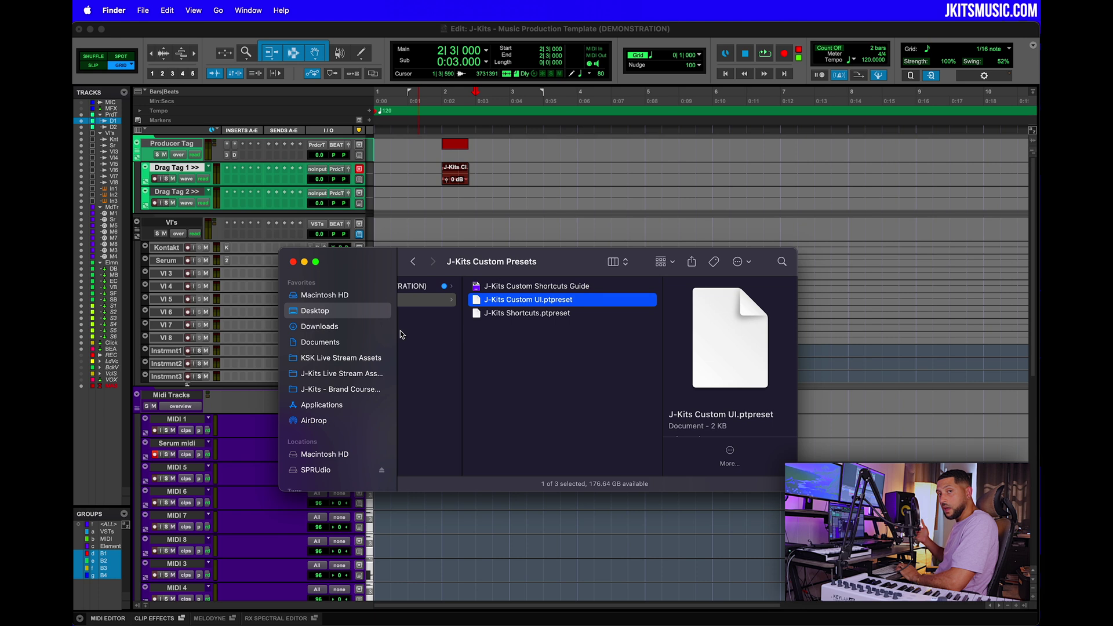
click(398, 36)
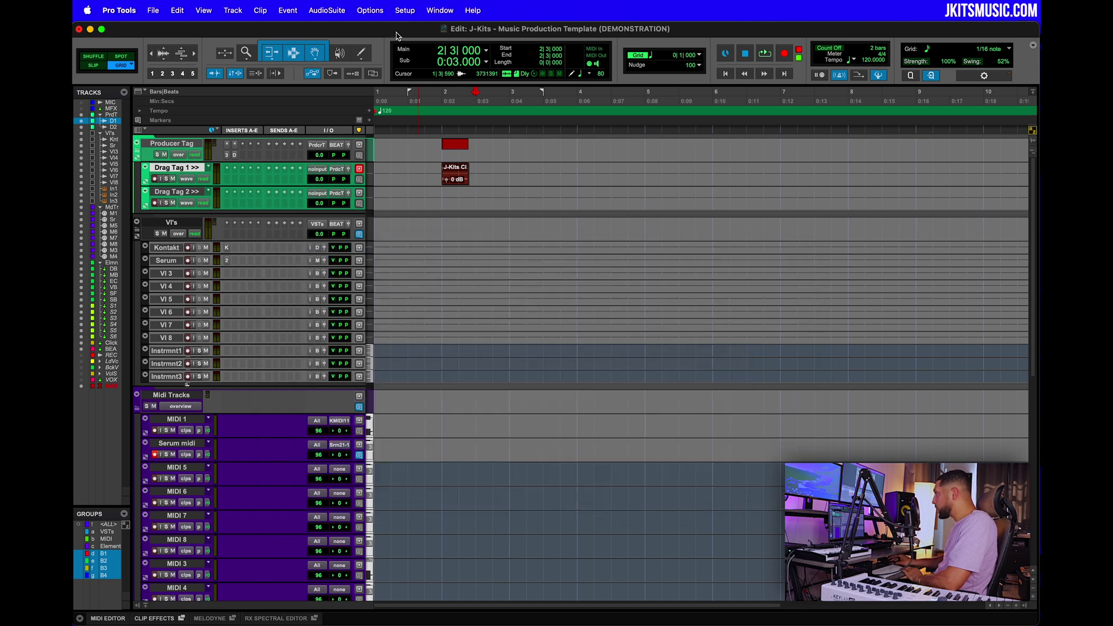
In the Color Palette, switch the UI preset to factory default, then to J-Kits Custom UI.
double_click(146, 176)
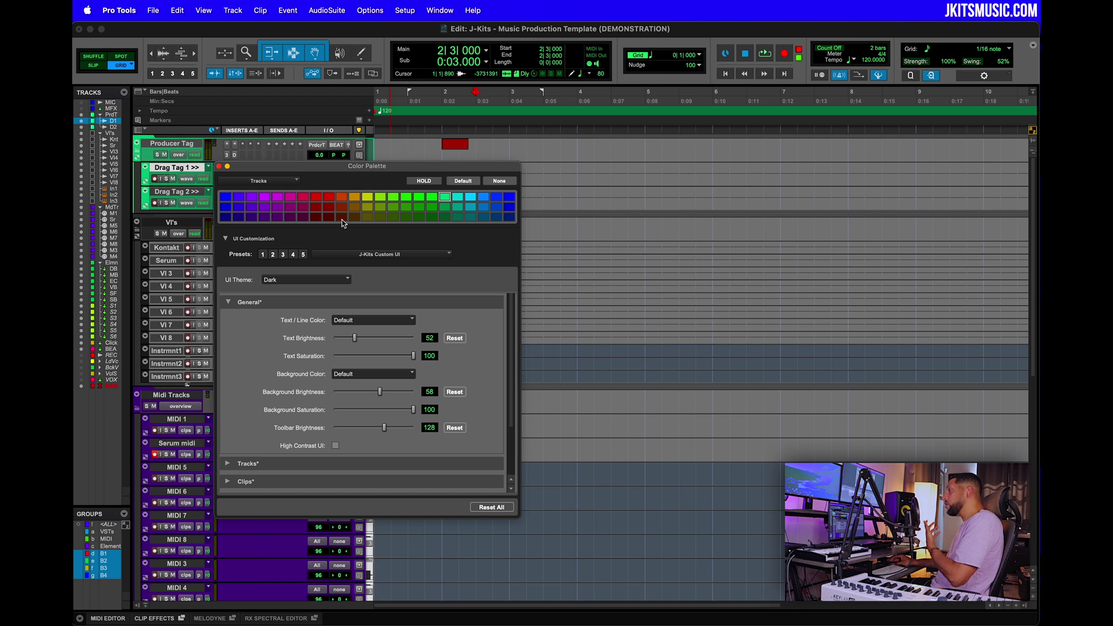
click(394, 256)
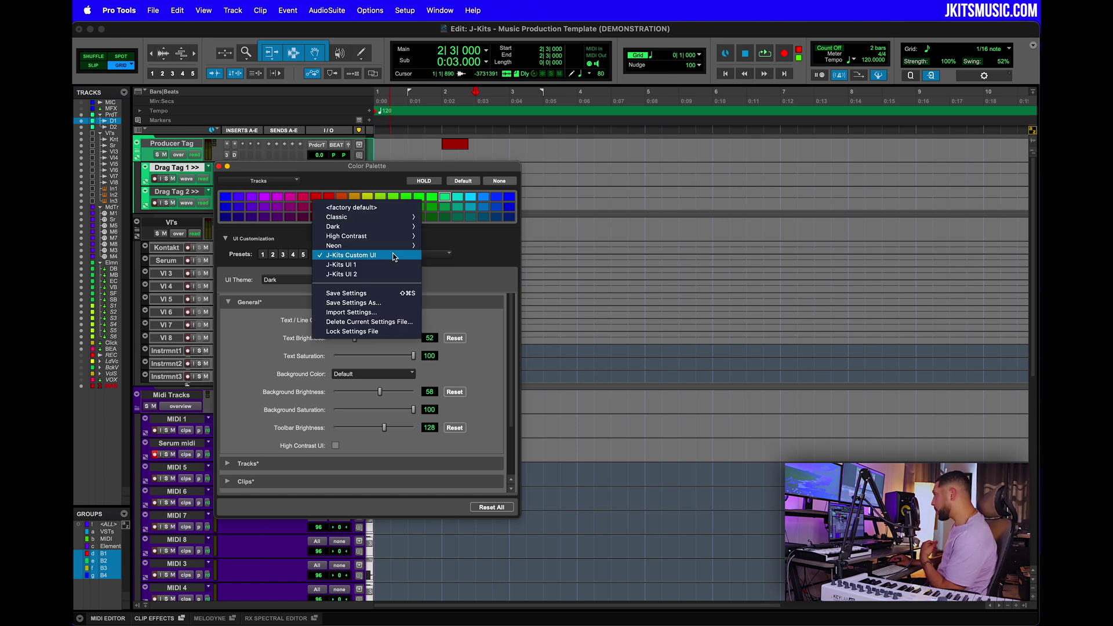
click(382, 207)
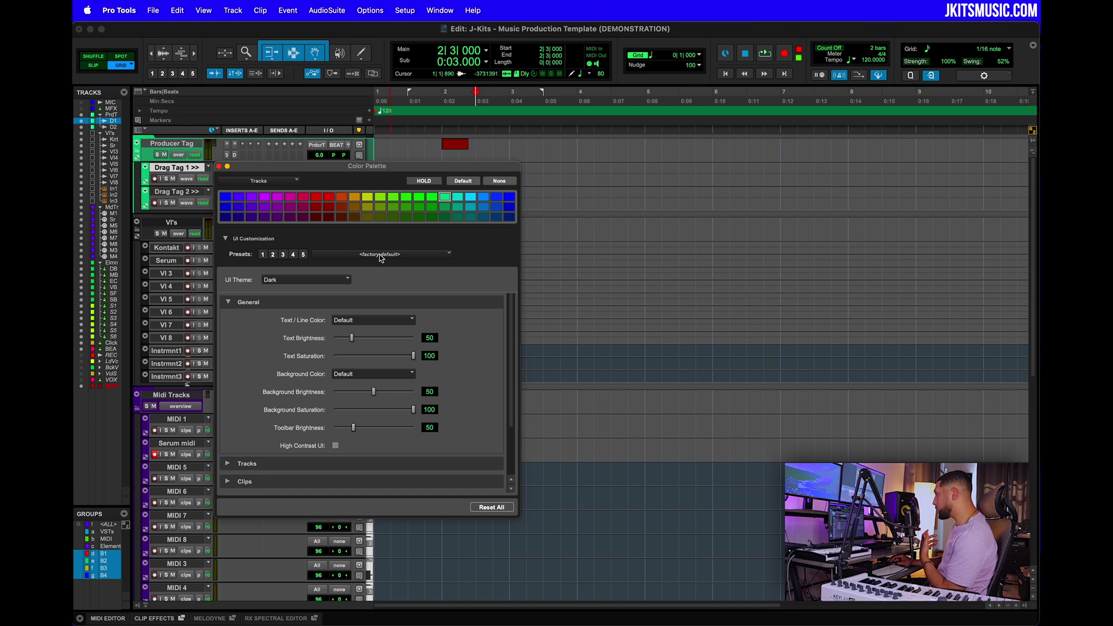
drag(396, 172, 613, 165)
click(602, 249)
mouse_move(601, 273)
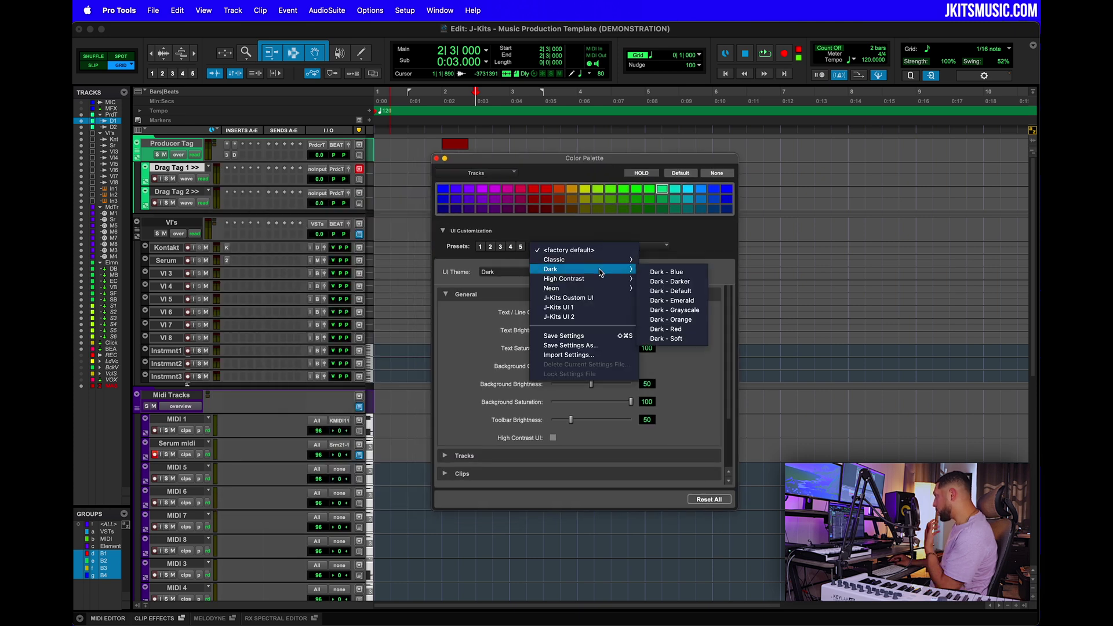
click(590, 297)
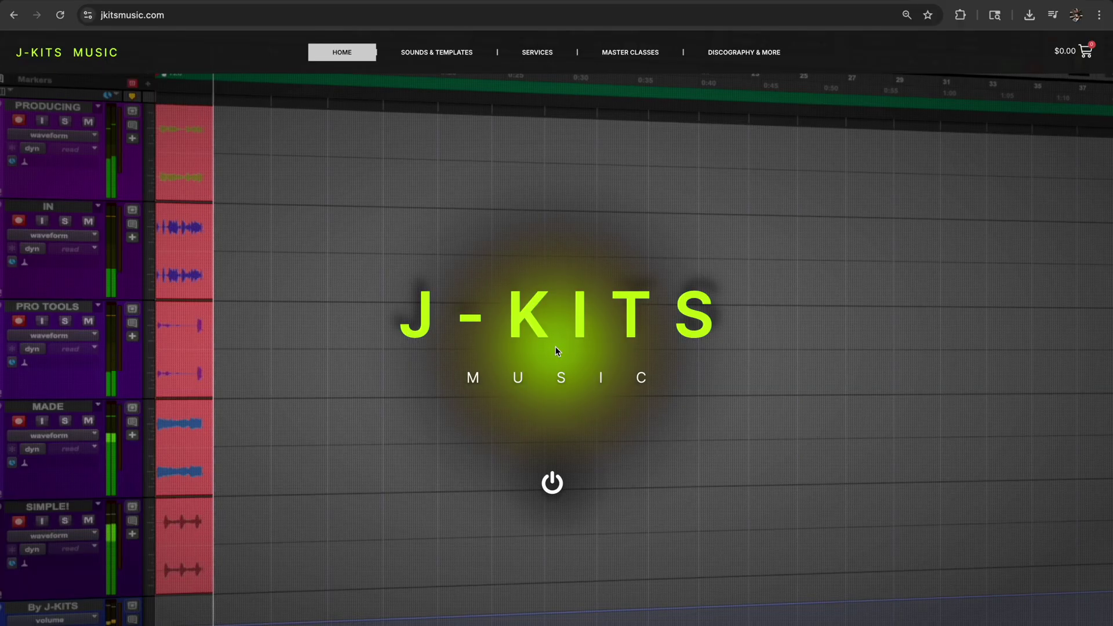
Scroll the jkitsmusic.com home page down to the Pro Tools - Music Production Template listing.
scroll(554, 405, down, 10)
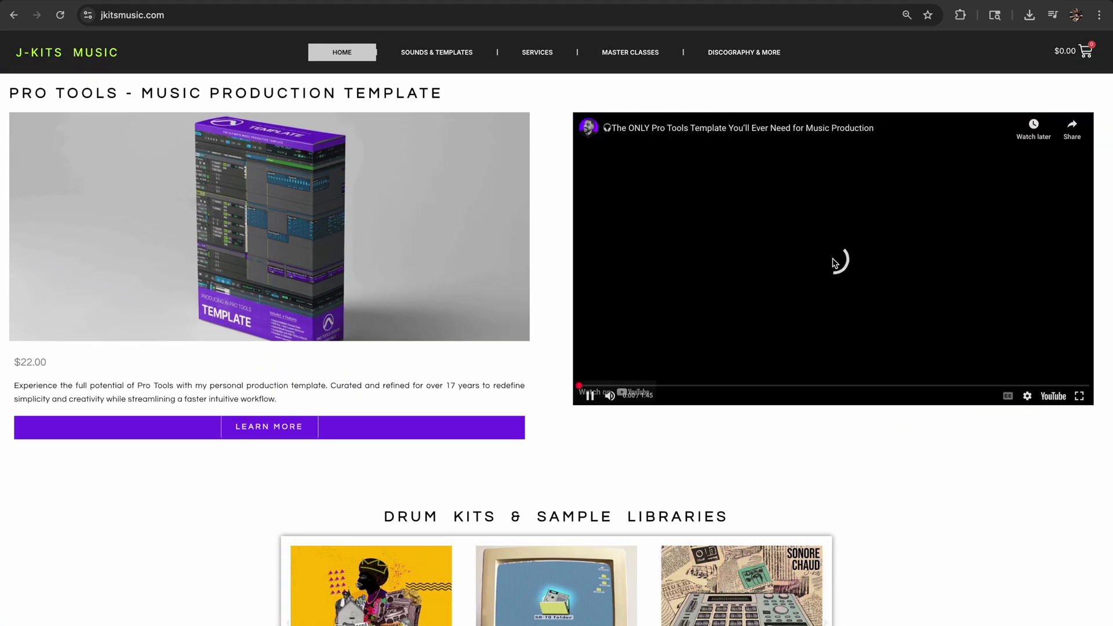